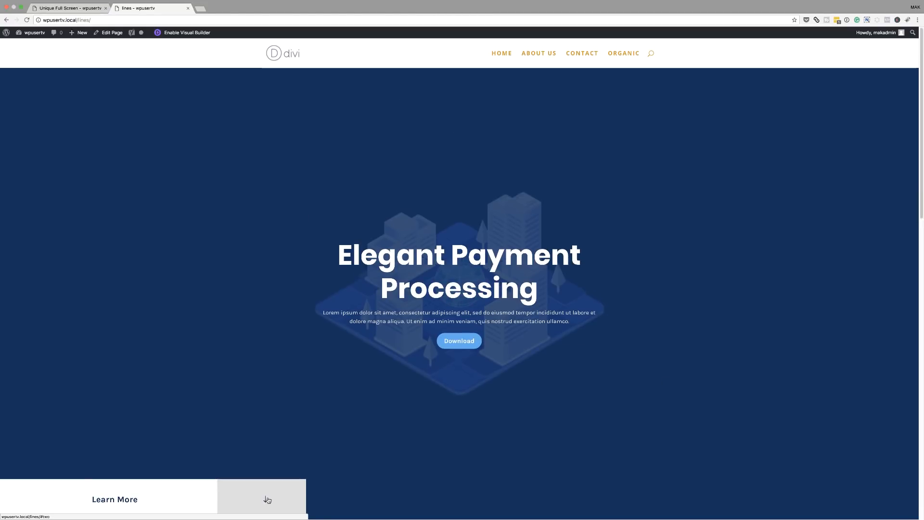
Step: Preview the finished lines page by following its link beside Learn More to the next section
left_click(266, 501)
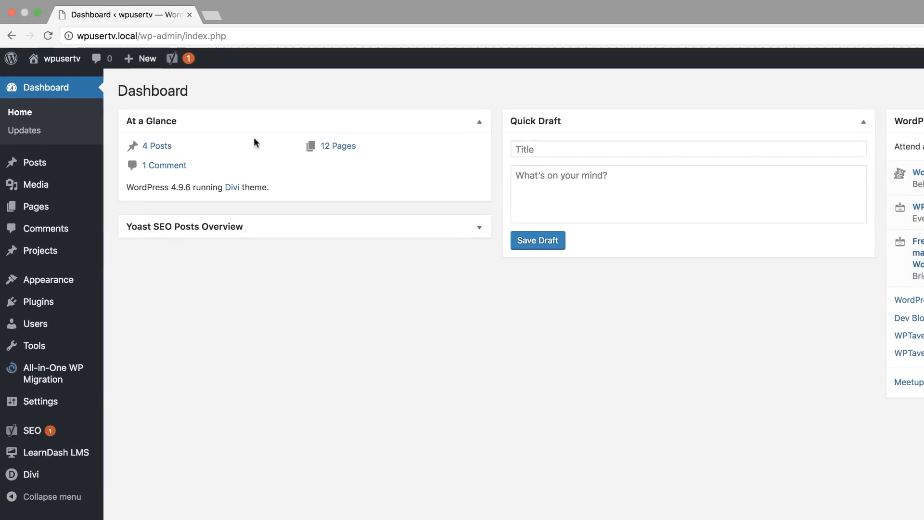
Step: Create a new page titled "Unique Full Screen" and open it in the Divi Visual Builder
mouse_move(30, 208)
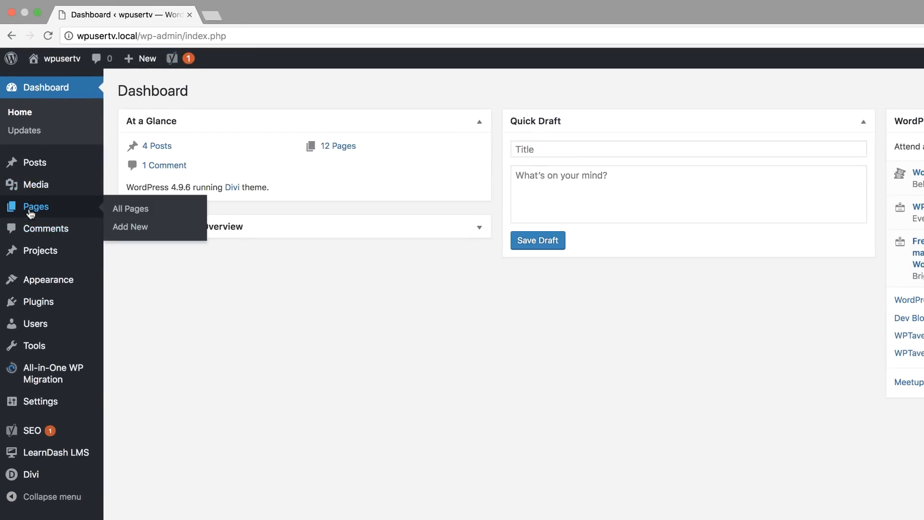
left_click(138, 232)
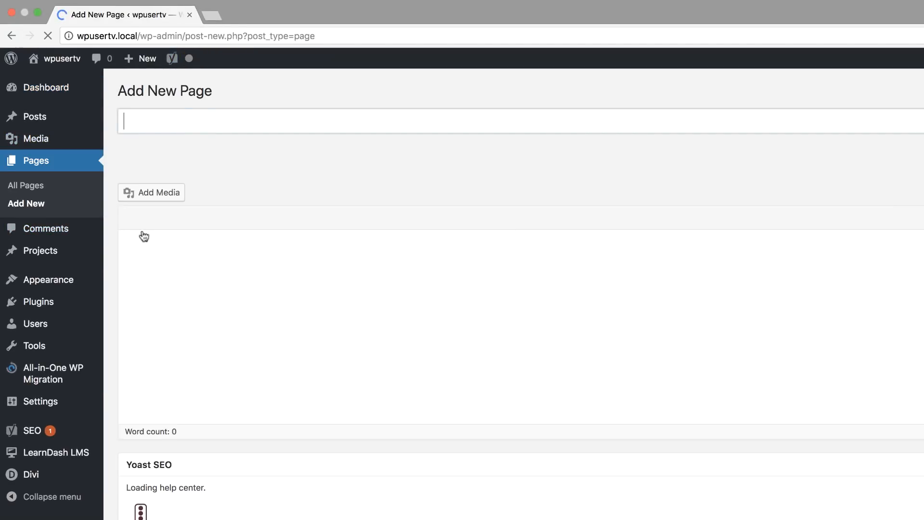
type("Unique Full Screen")
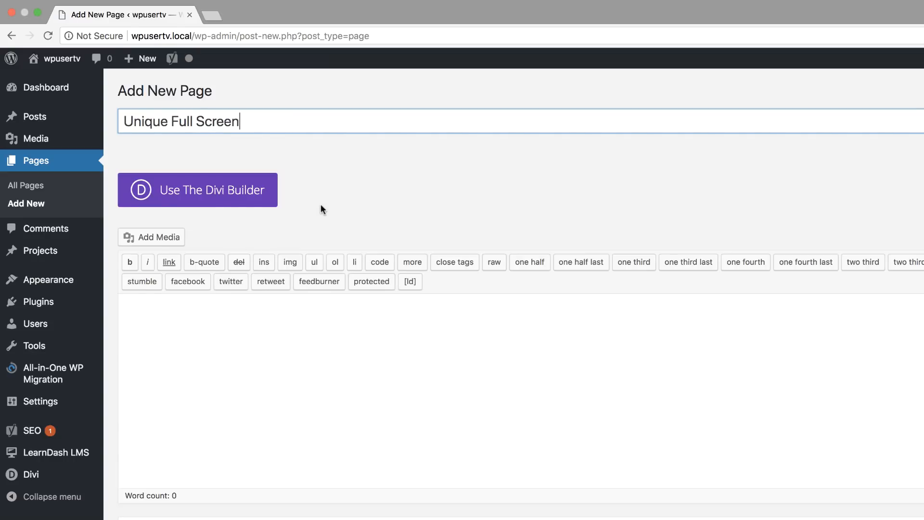
left_click(213, 199)
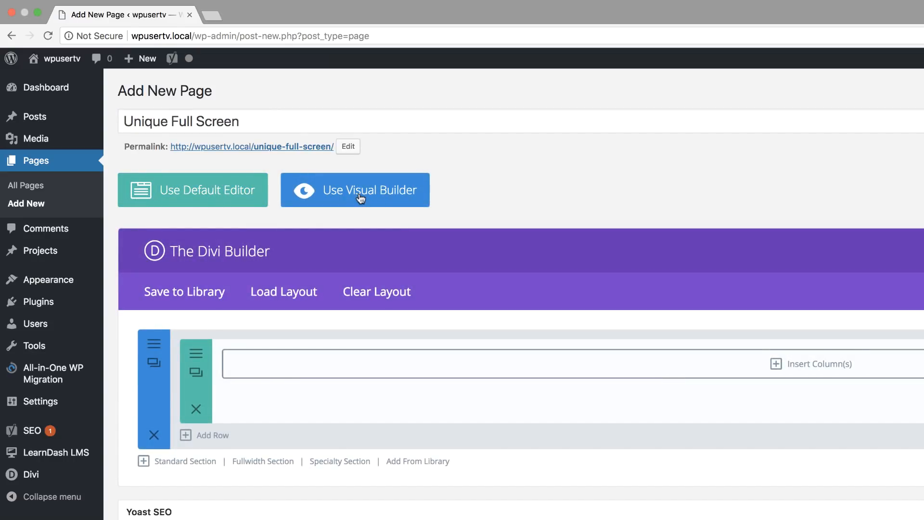
left_click(372, 197)
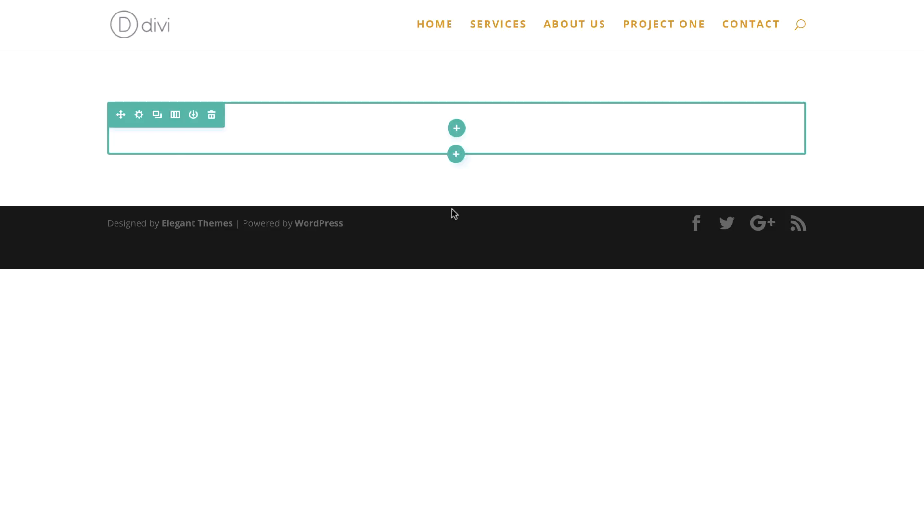
Step: Add a fullwidth section containing a Fullwidth Header module and delete the empty regular section above it
left_click(456, 205)
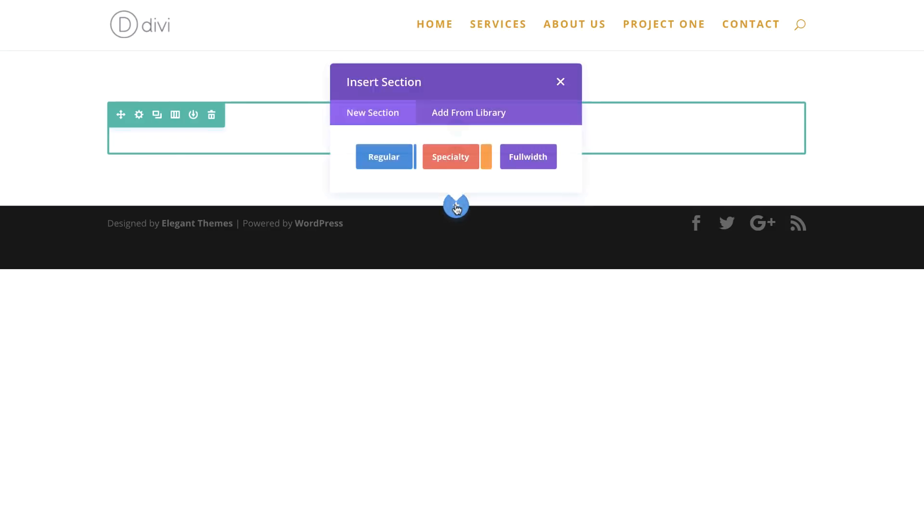
left_click(538, 164)
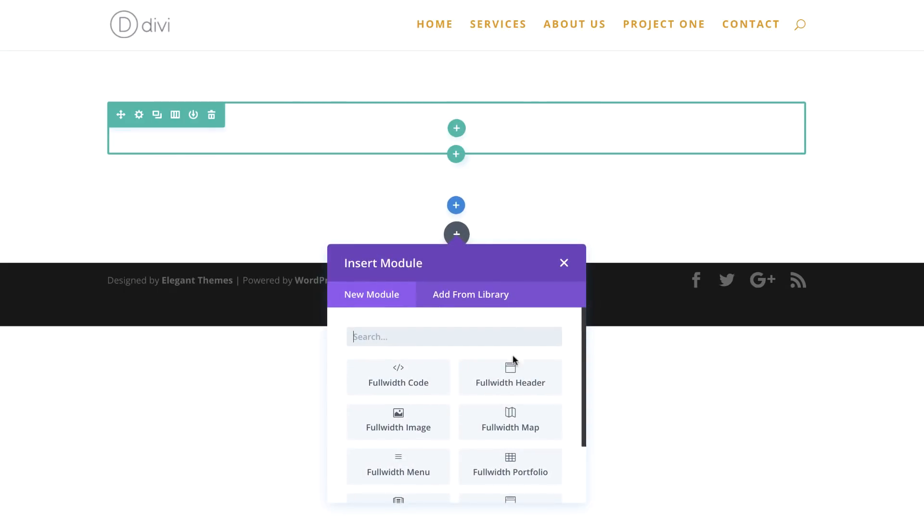
left_click(522, 380)
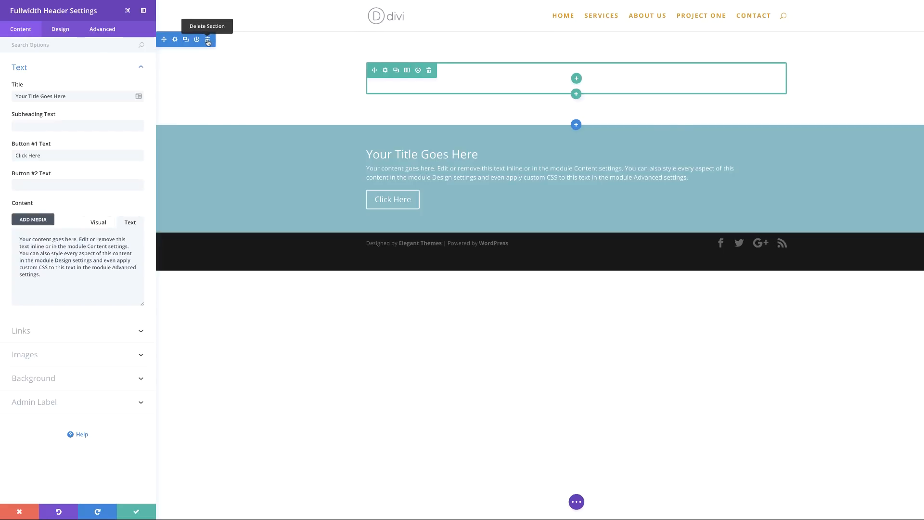
left_click(207, 42)
Step: Replace the fullwidth header's placeholder title with "Elegant Payment Processing"
left_click(71, 96)
key("ctrl+shift+Left")
key("ctrl+shift+Left")
key("ctrl+shift+Left")
key("ctrl+shift+Left")
type("Elegant Payment Processing")
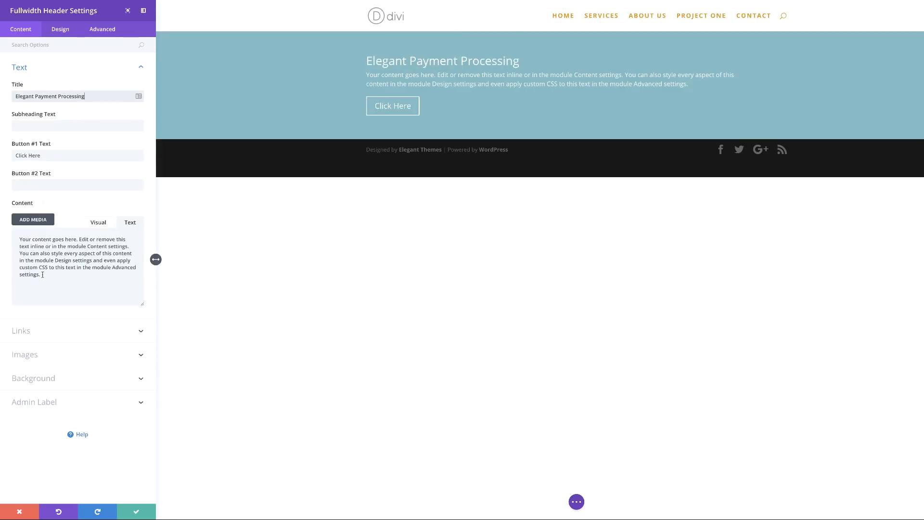
Step: Replace the header's body content with the "Lorem ipsum dolor sit amet" paragraph and set Button #1 text to "Download Now"
left_click_drag(48, 275, 18, 238)
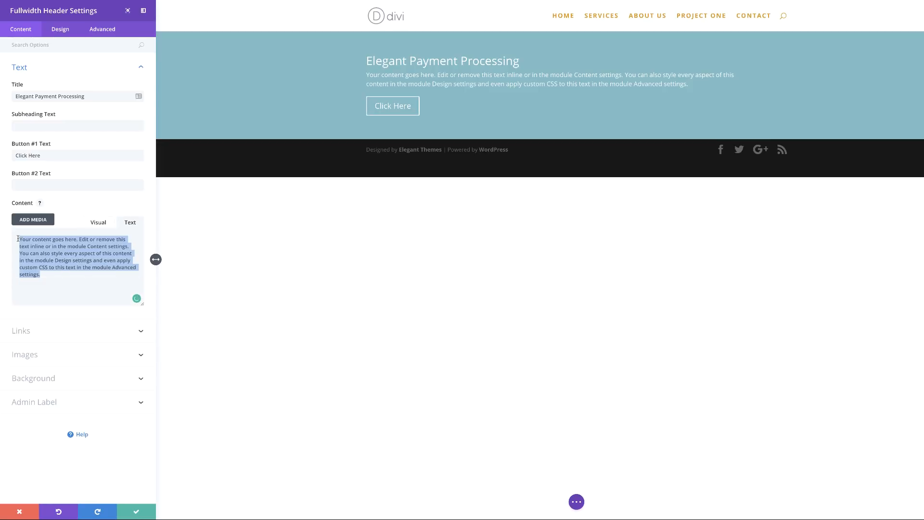
type("Lorem ipsum dolor sit amet, consectetur adipiscing elit, sed do eiusmod tempor incididunt ut labore et dolore magna aliqua. Ut enim ad minim veniam, quis nostrud exercitation ullamco.")
triple_click(48, 154)
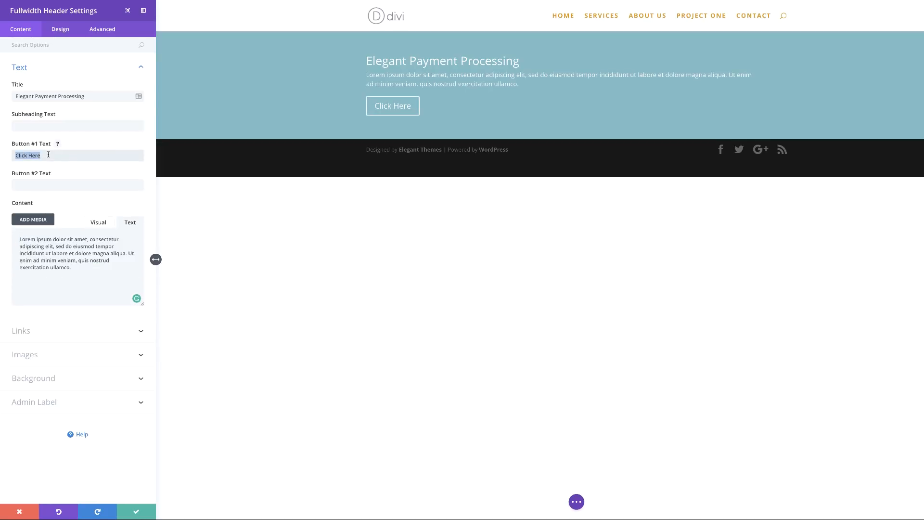
key("BackSpace")
type("Download Now")
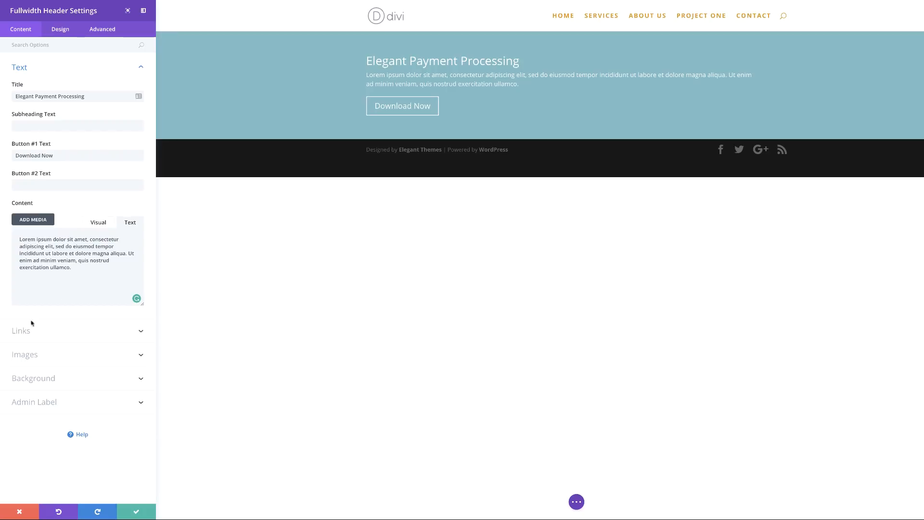
Step: Set the fullwidth header's background color to #0a2f5e
left_click(48, 378)
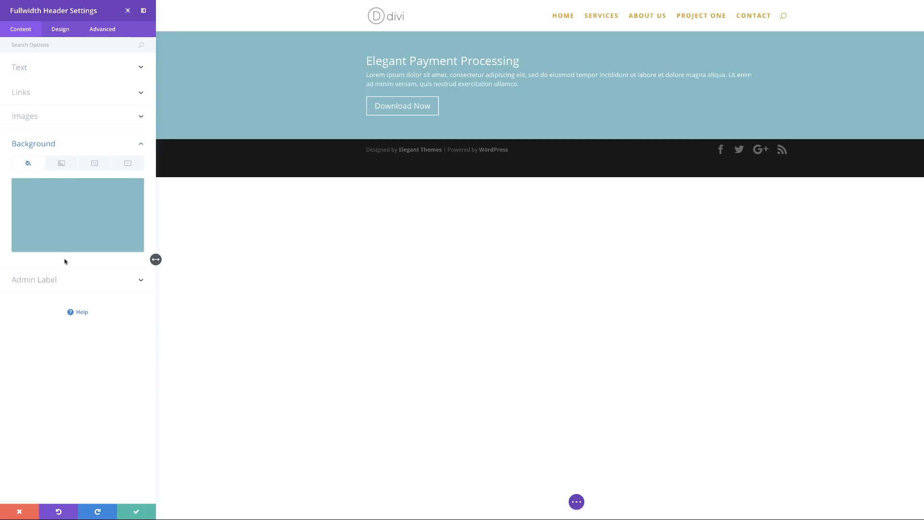
left_click(101, 209)
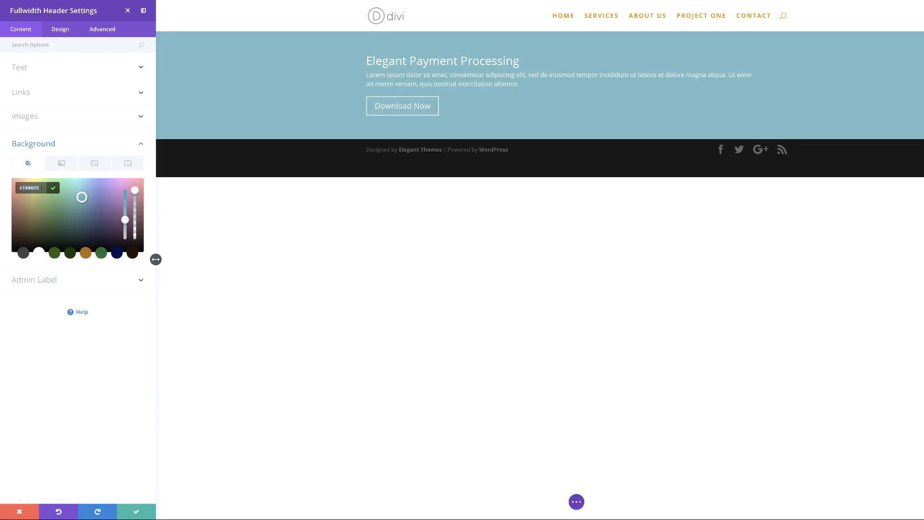
type("#0a2f5c")
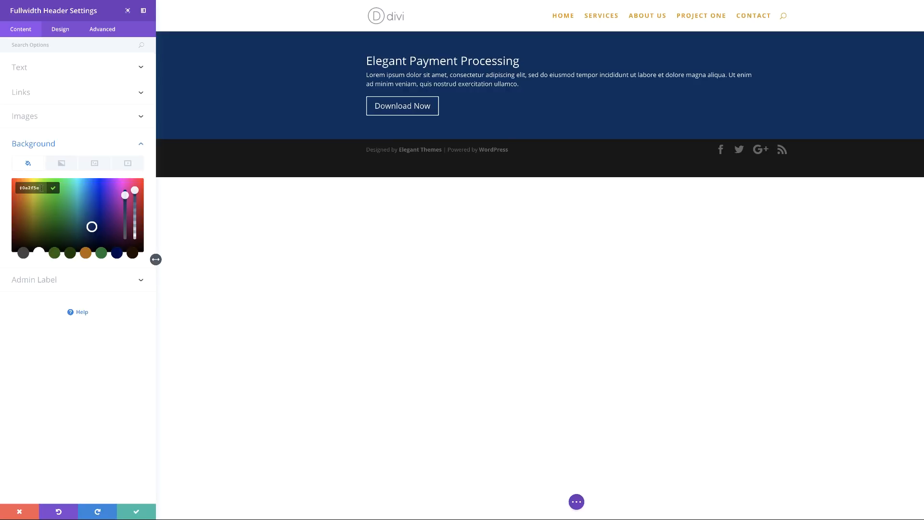
left_click(41, 188)
Step: Add the isometric city illustration with the globe from the media library as the header's background image, sized Actual Size
left_click(97, 168)
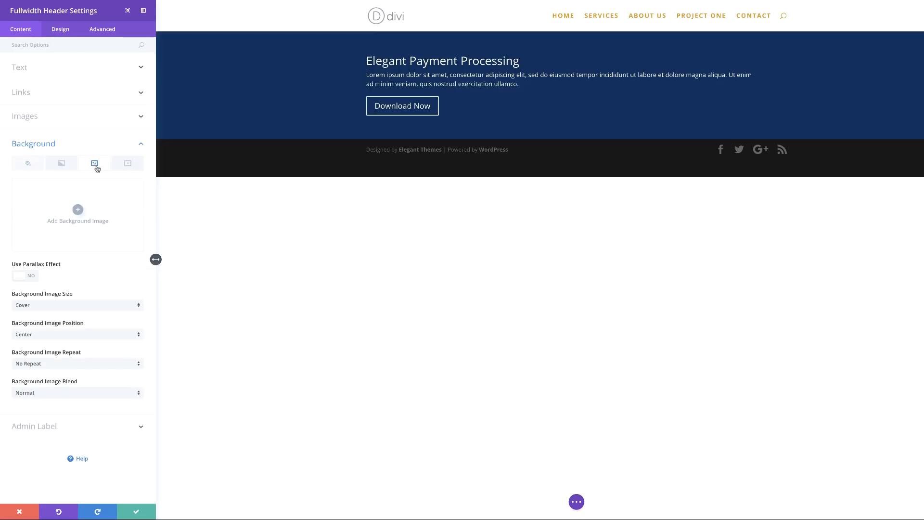
left_click(77, 210)
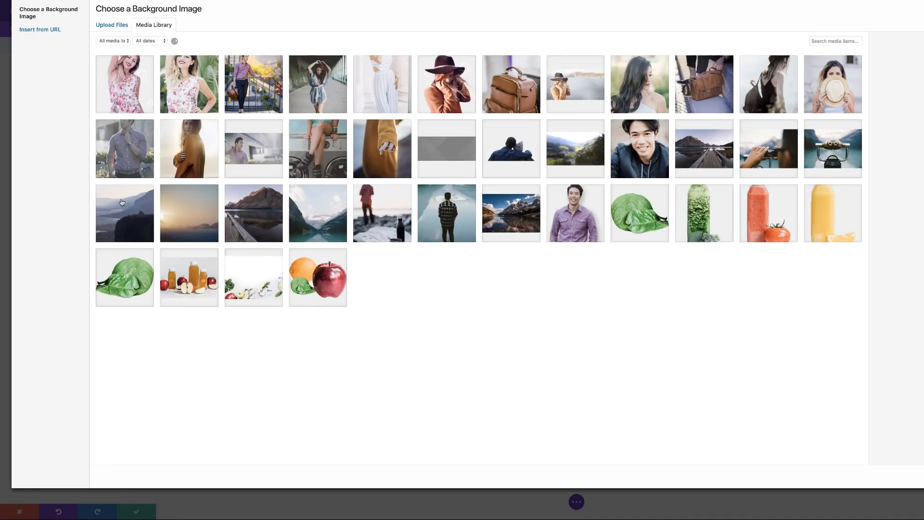
scroll(371, 241, "down", 10)
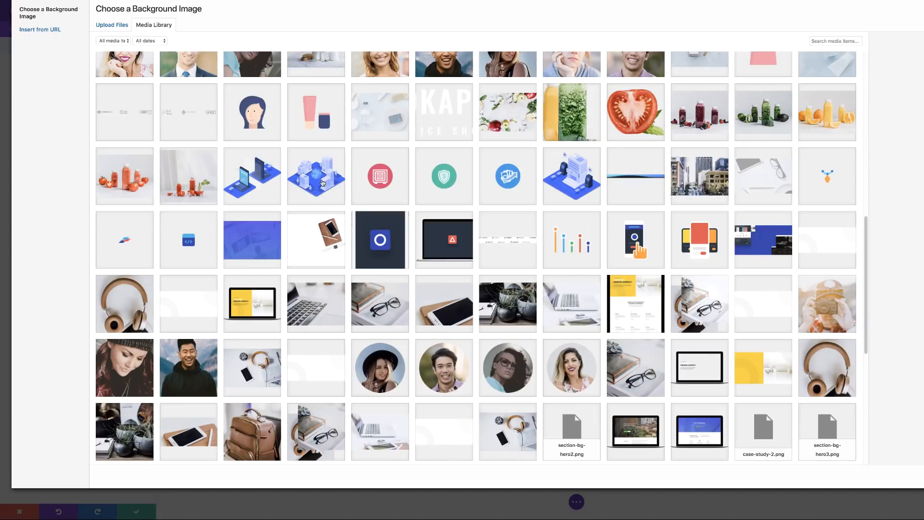
left_click(322, 182)
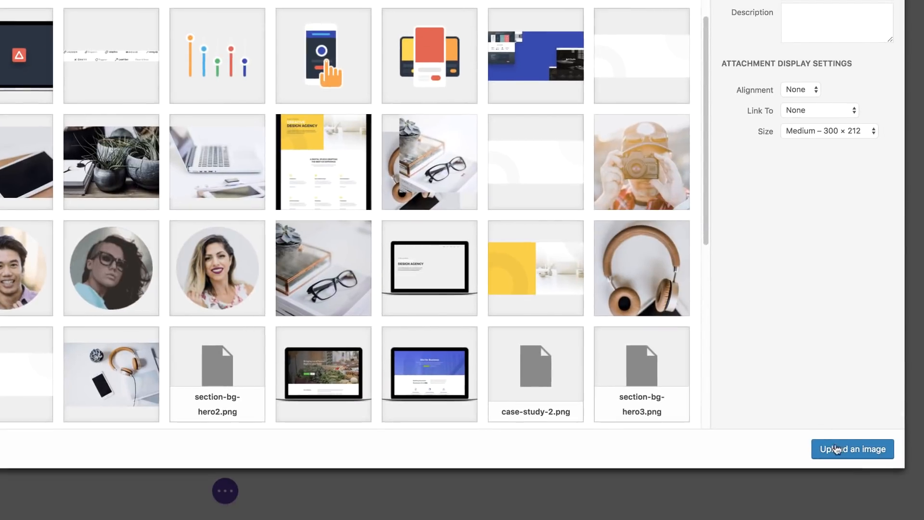
left_click(836, 449)
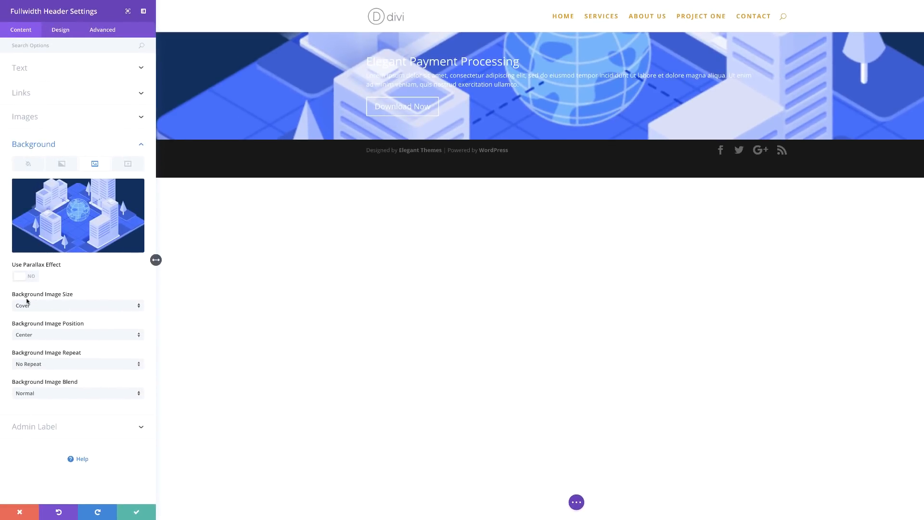
left_click(60, 304)
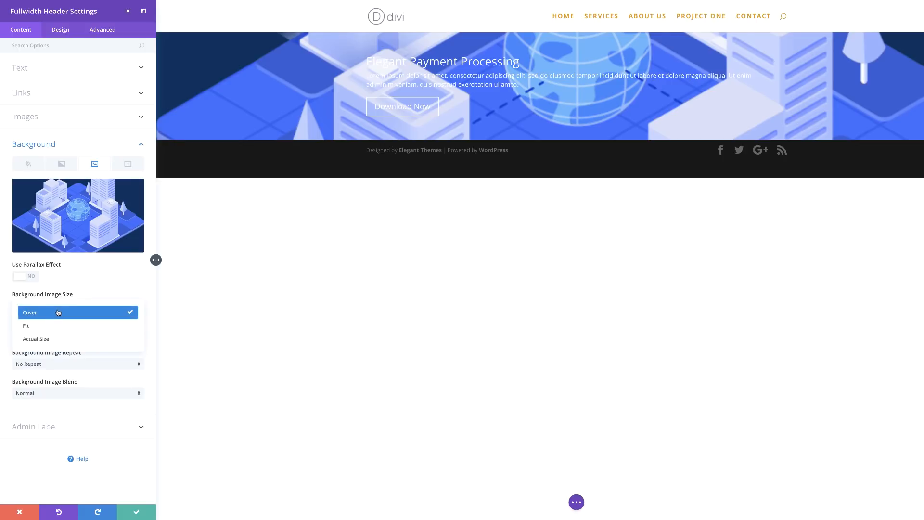
left_click(50, 339)
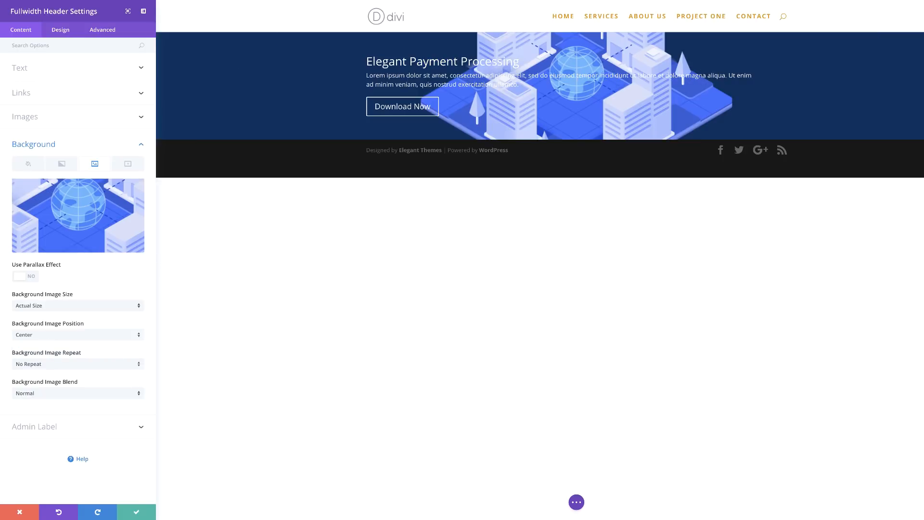
Step: Center the header's text and logo orientation and make the header fullscreen
left_click(60, 29)
left_click(30, 68)
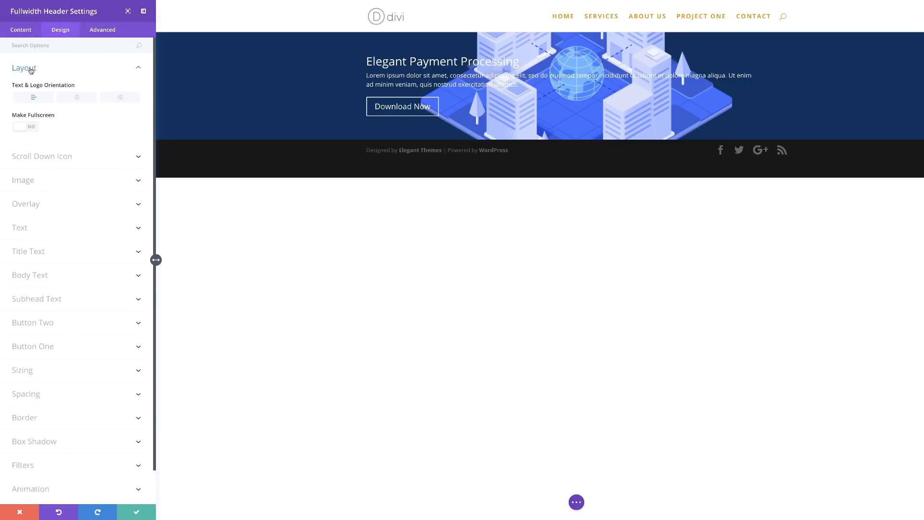
left_click(77, 99)
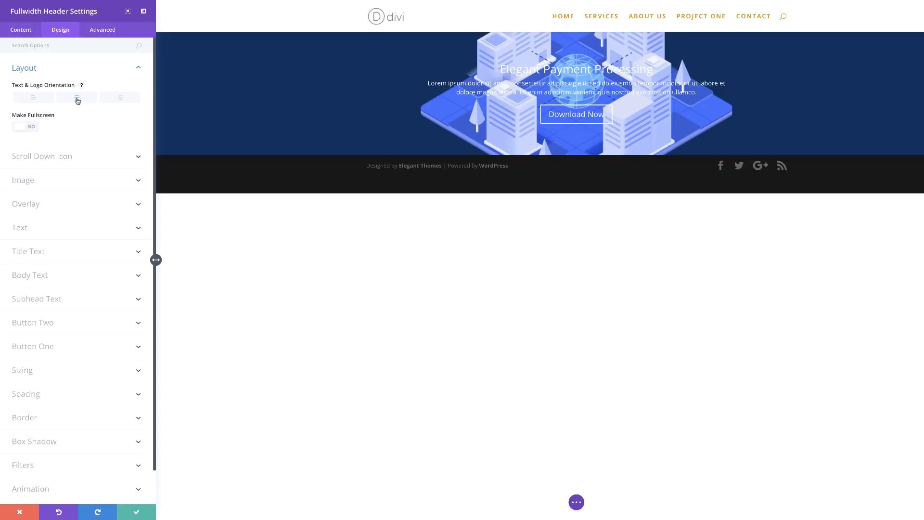
left_click(33, 129)
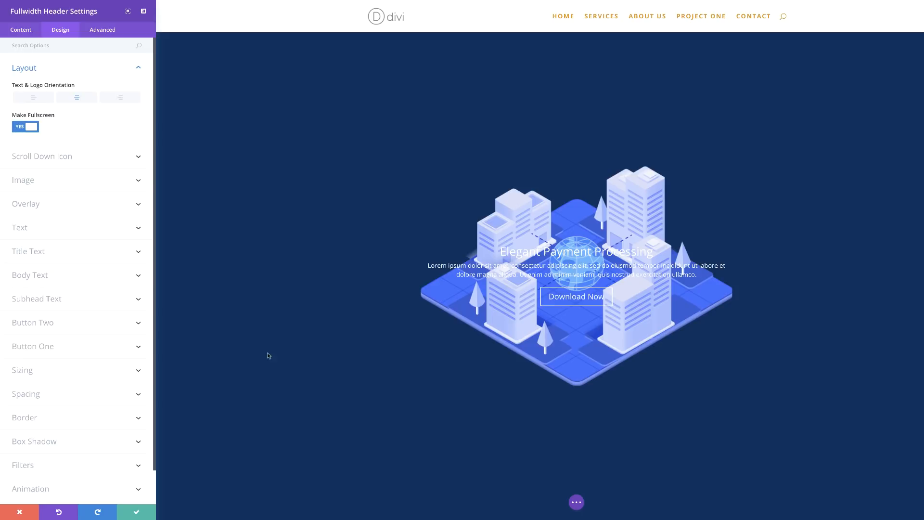
Step: Set the header's background overlay color to rgba(10,47,94,0.8)
left_click(128, 207)
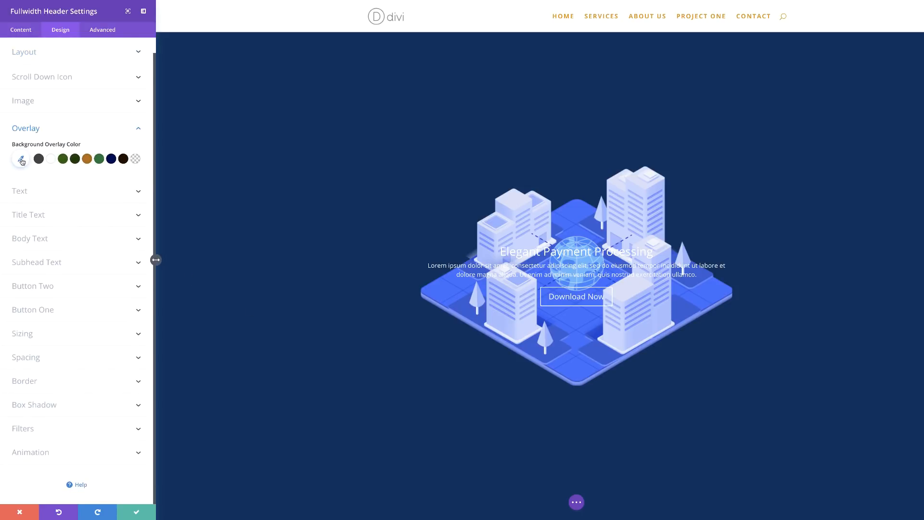
left_click(21, 160)
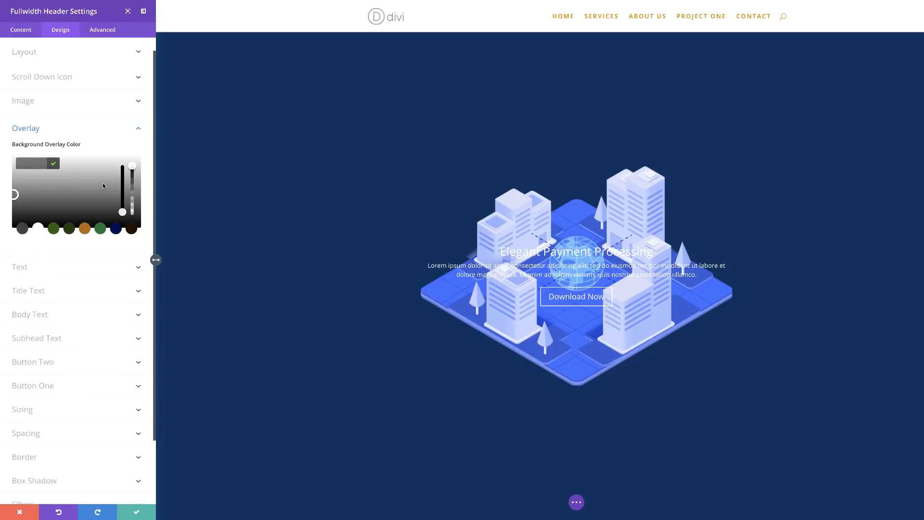
left_click(133, 169)
left_click_drag(133, 175, 133, 173)
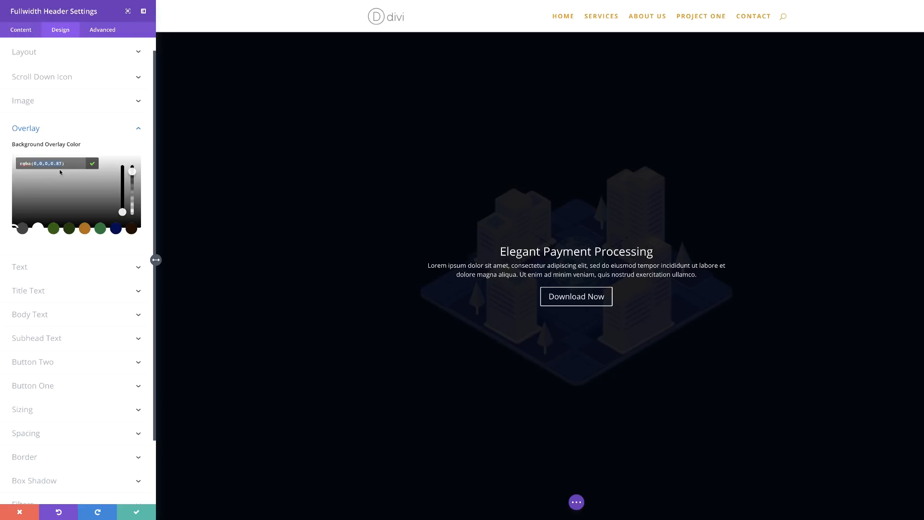
type("rgba(10,47,94,0.8)")
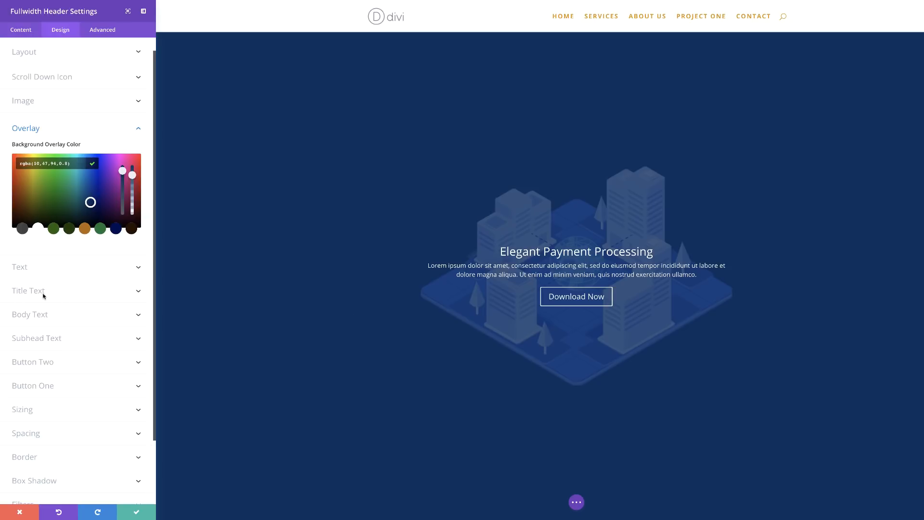
Step: Set the header's title font to Poppins with the Semi Bold weight
left_click(88, 292)
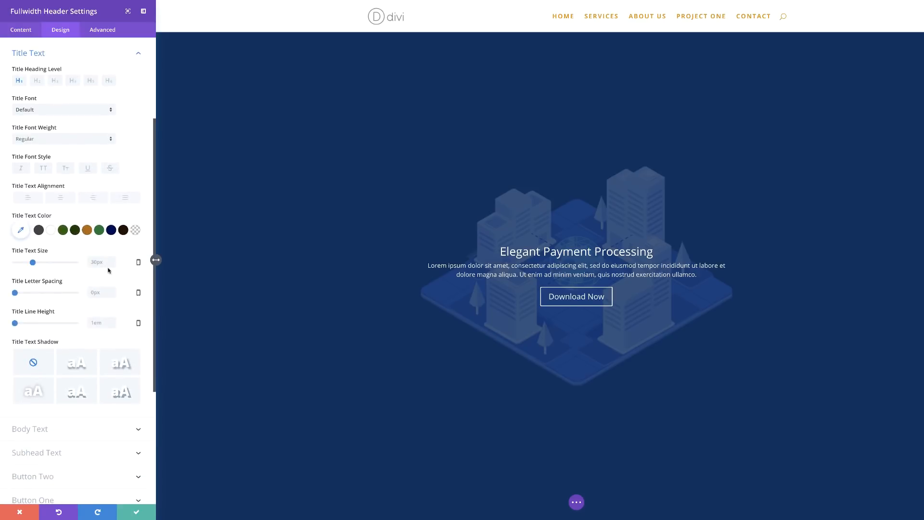
left_click(58, 113)
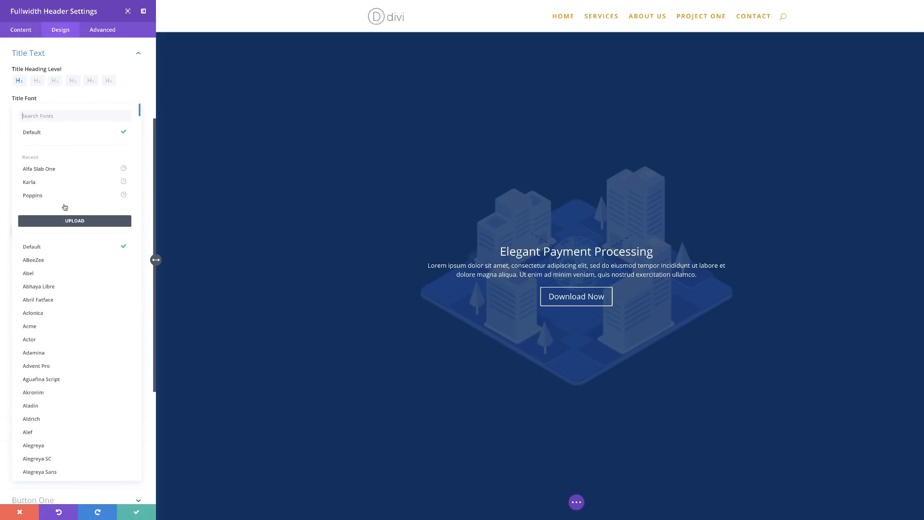
left_click(36, 197)
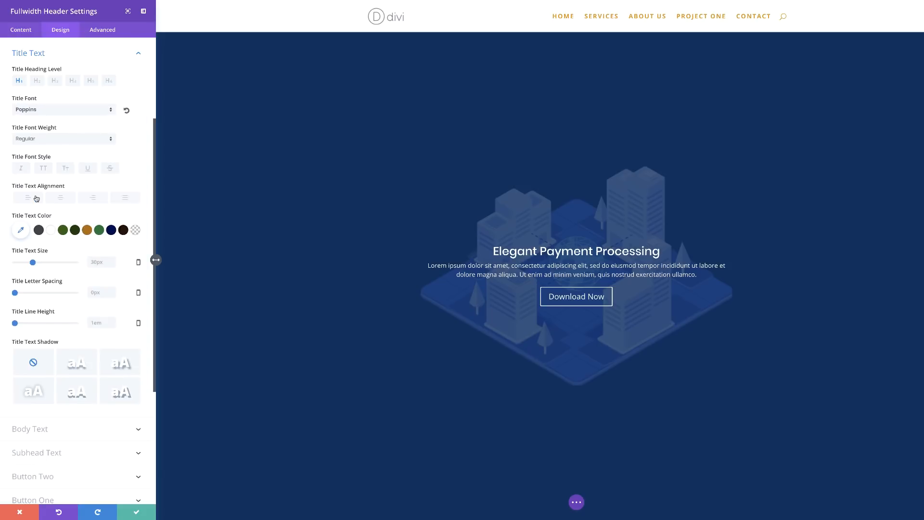
left_click(60, 140)
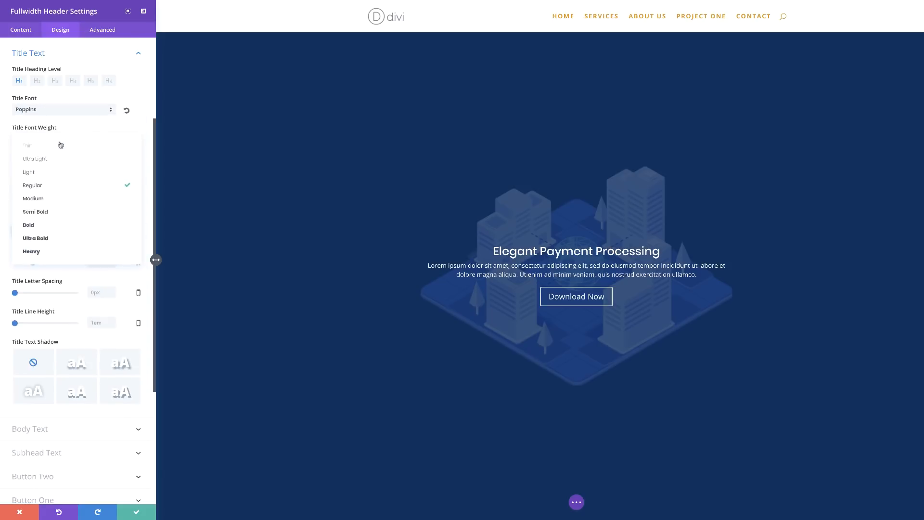
left_click(62, 213)
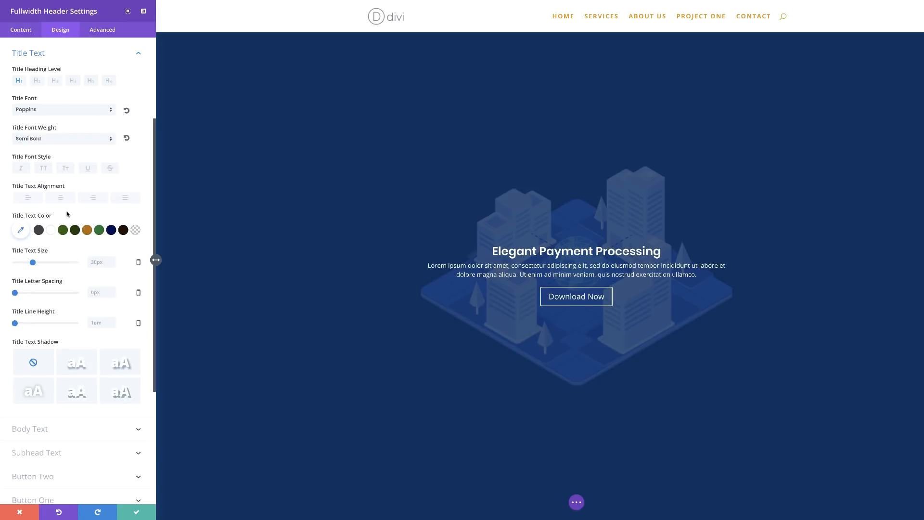
Step: Set the header's title text size to 3vw and its line height to 1.2em
left_click(94, 262)
type("4vw")
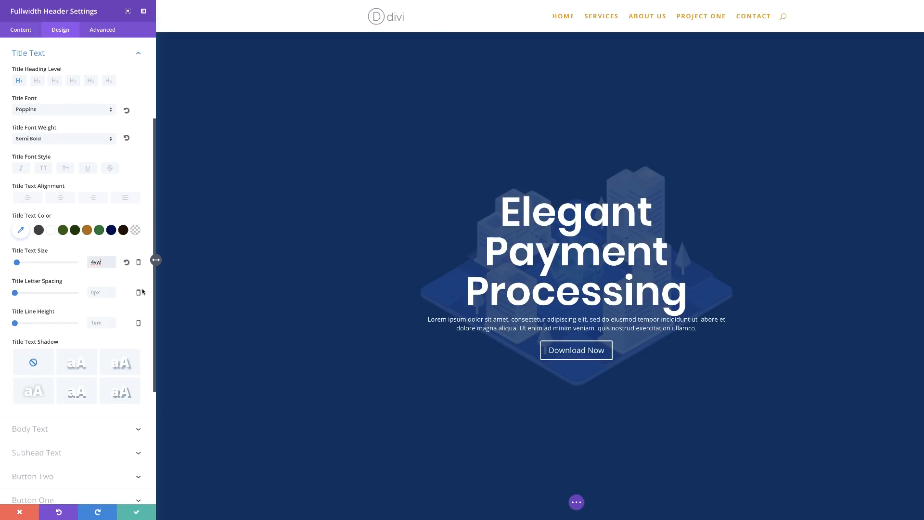
left_click(16, 325)
left_click_drag(16, 324, 23, 325)
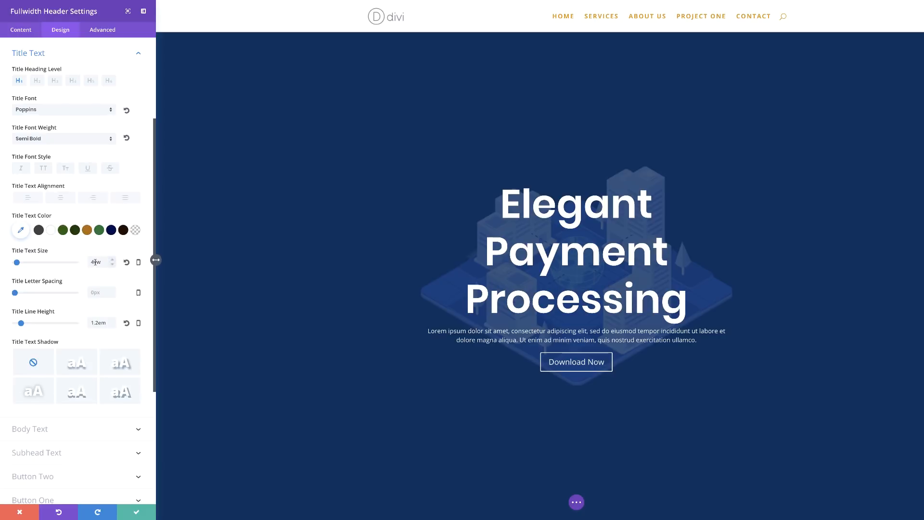
left_click(94, 262)
key("BackSpace")
type("3")
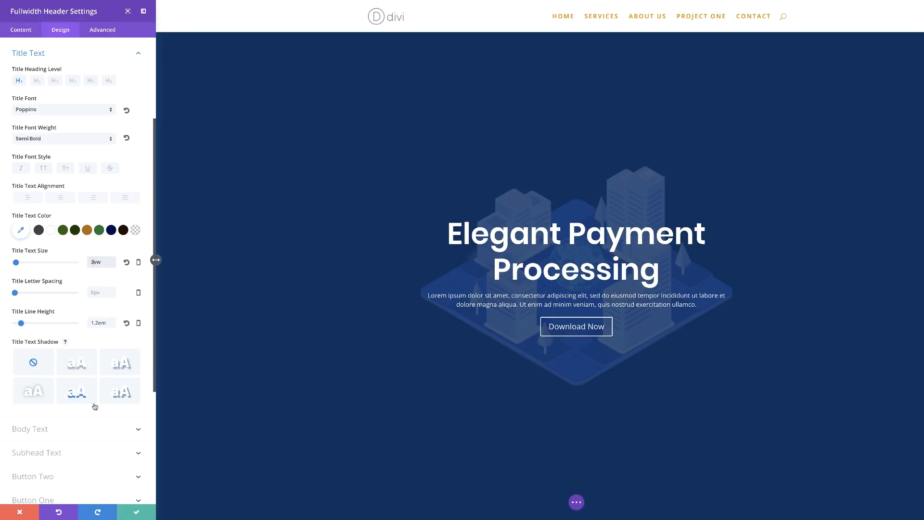
Step: Set the header's body font to Karla with a 16px text size and 1.5em line height
scroll(96, 411, "down", 1)
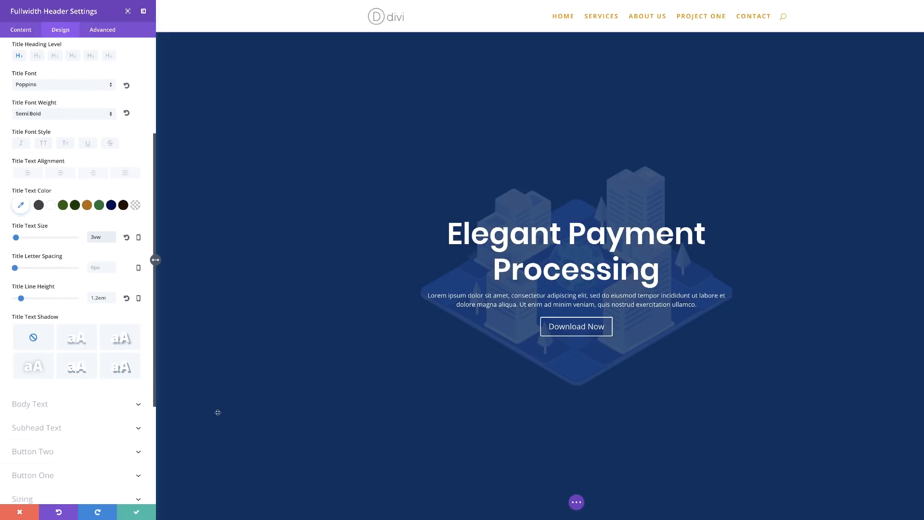
left_click(83, 408)
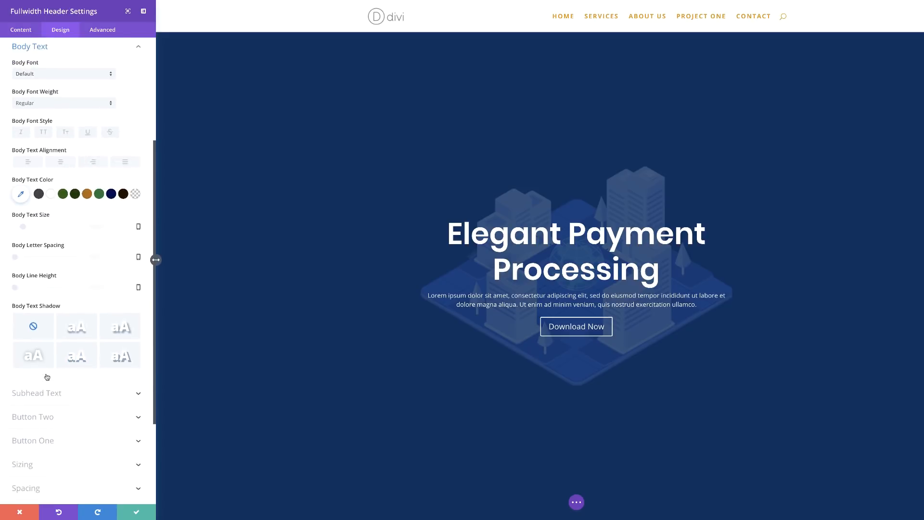
left_click(49, 81)
left_click(46, 86)
type("karla")
left_click(34, 104)
left_click_drag(23, 234, 24, 234)
left_click_drag(15, 294, 29, 294)
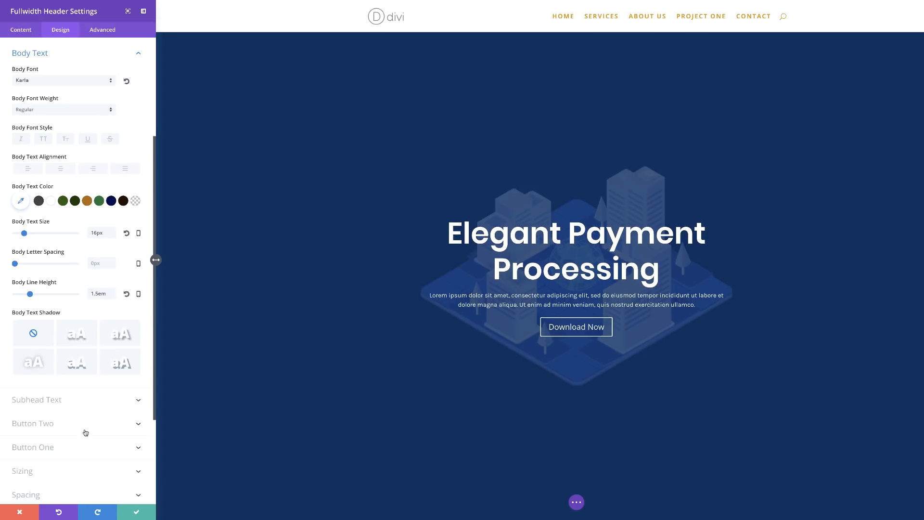
Step: Enable custom styles for the header's Button One and set its text size to 18px
left_click(47, 447)
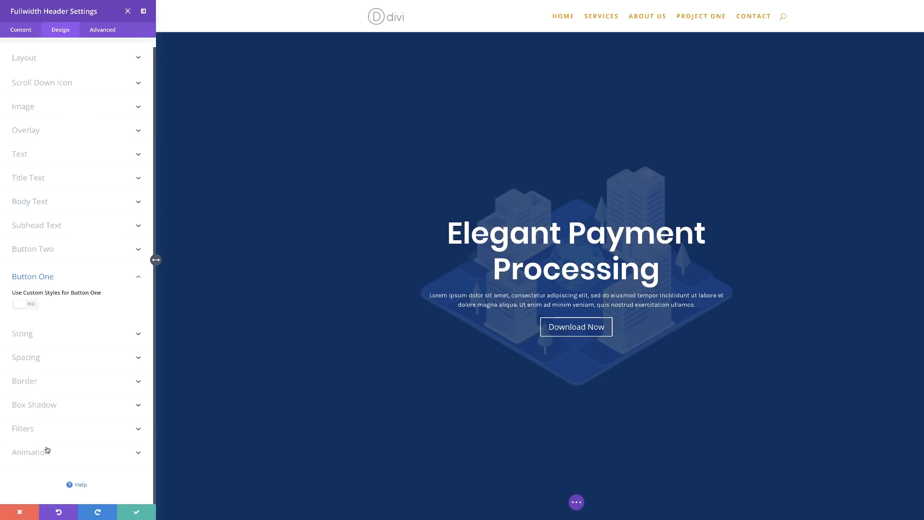
left_click(33, 305)
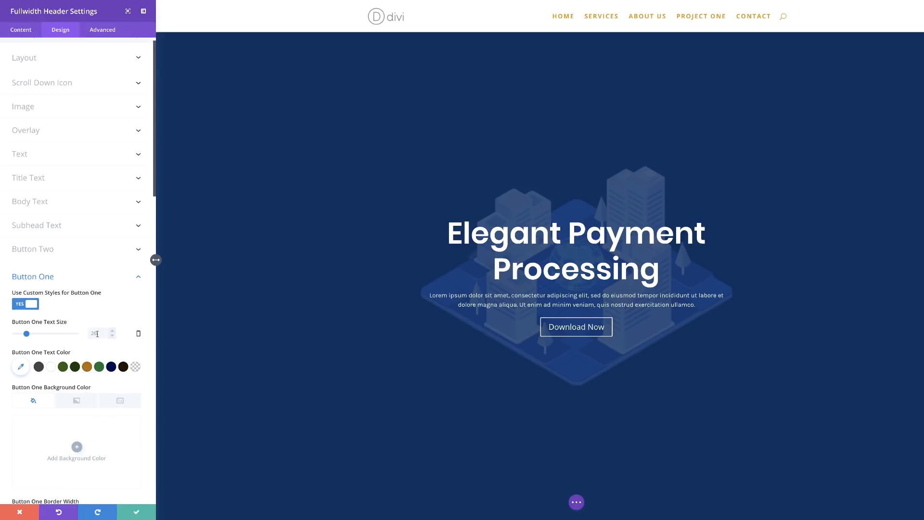
type("18")
scroll(34, 425, "down", 1)
Step: Set Button One's background color and border color to #4daaf2
scroll(34, 427, "down", 2)
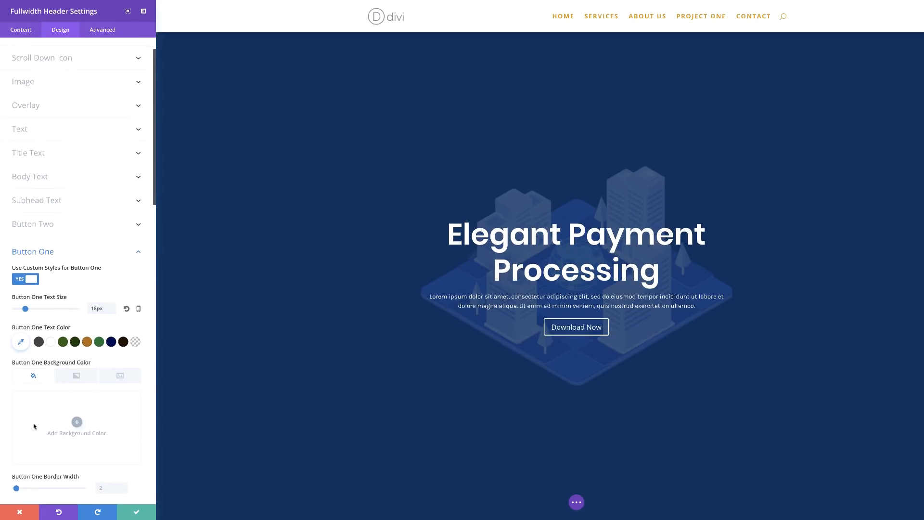
left_click(76, 383)
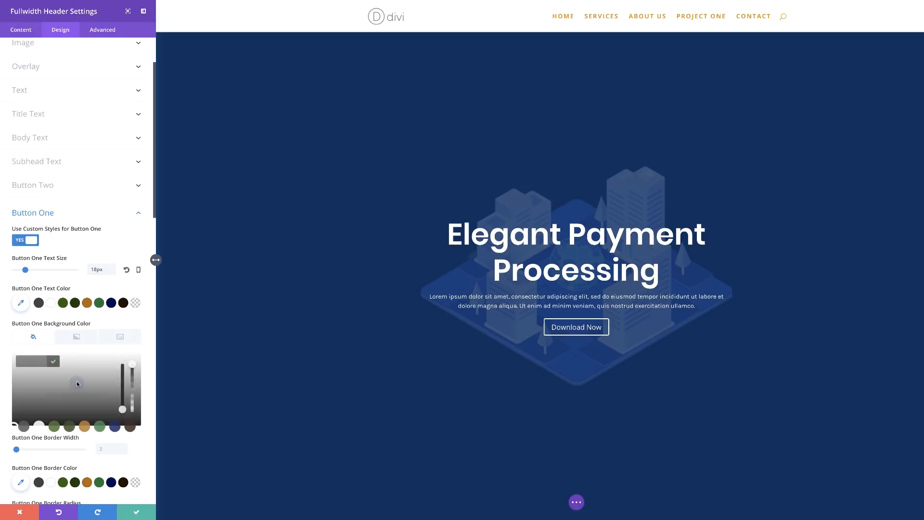
type("#4da1f2")
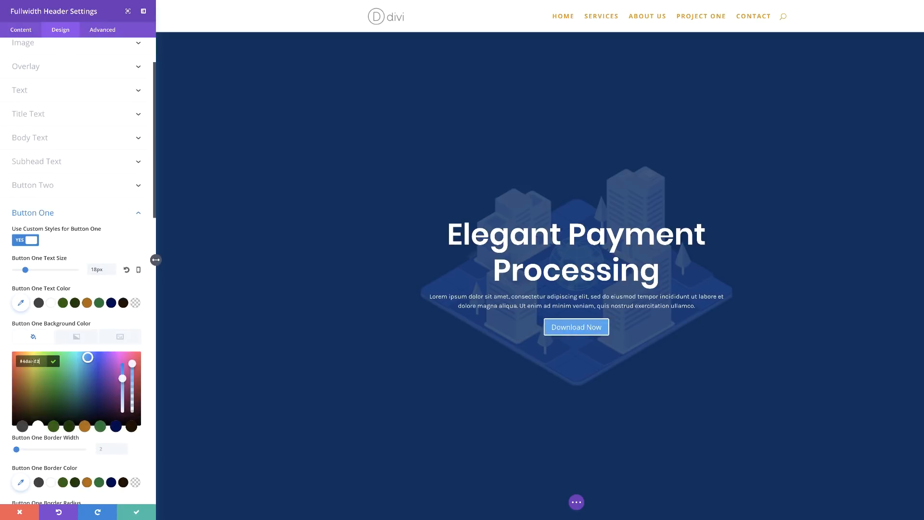
scroll(70, 440, "down", 3)
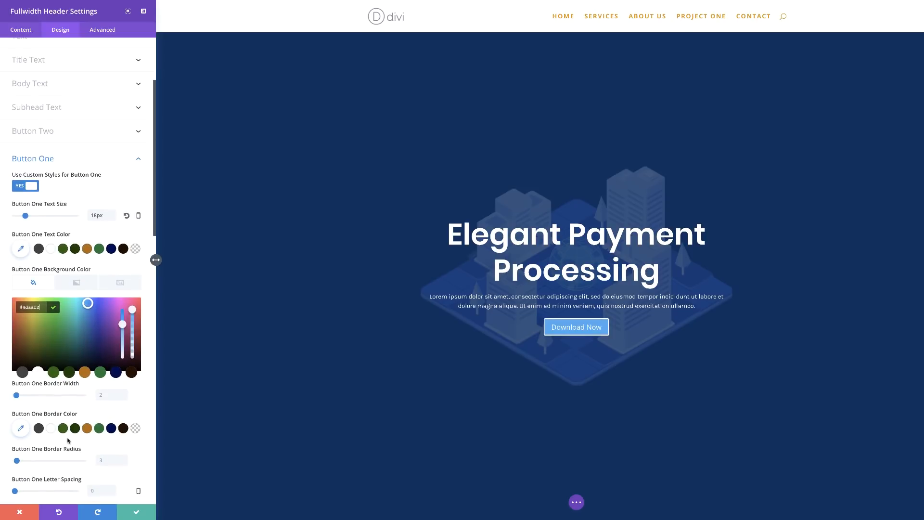
left_click(21, 412)
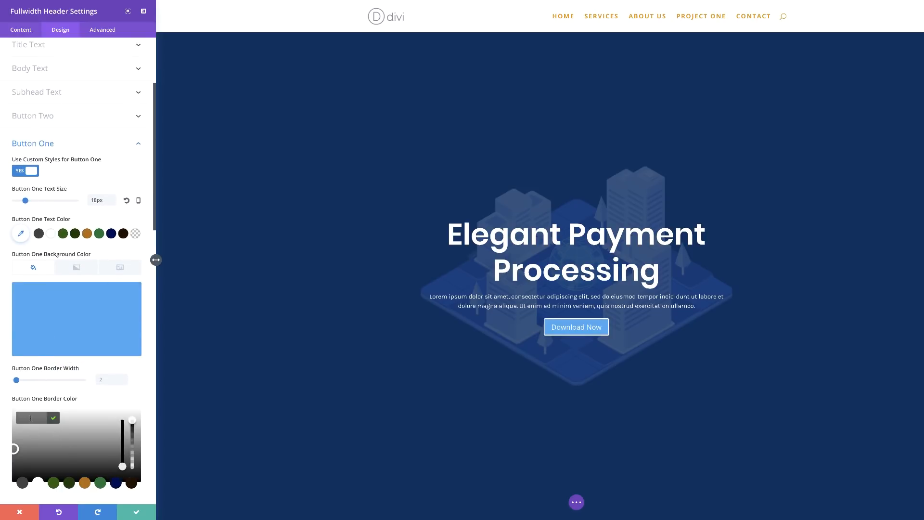
type("#4daaf2")
Step: Set Button One's border radius to 100px
scroll(30, 418, "down", 5)
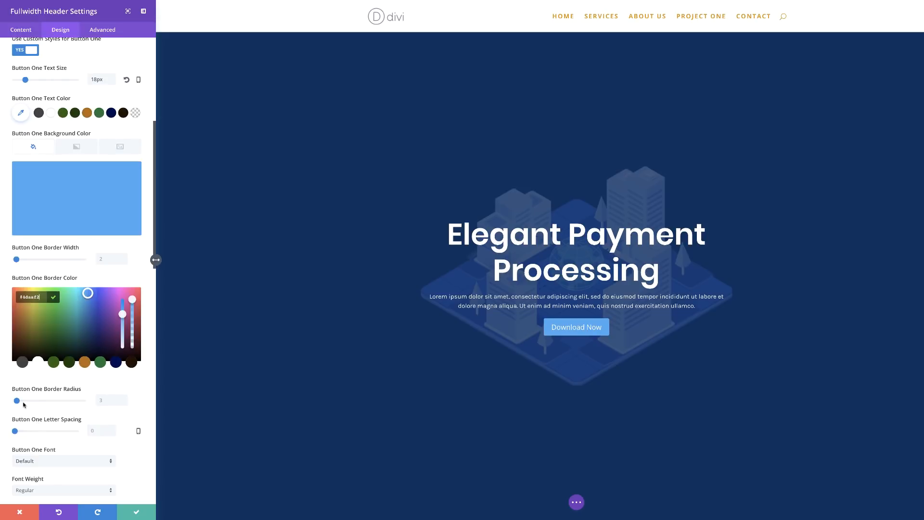
left_click(104, 402)
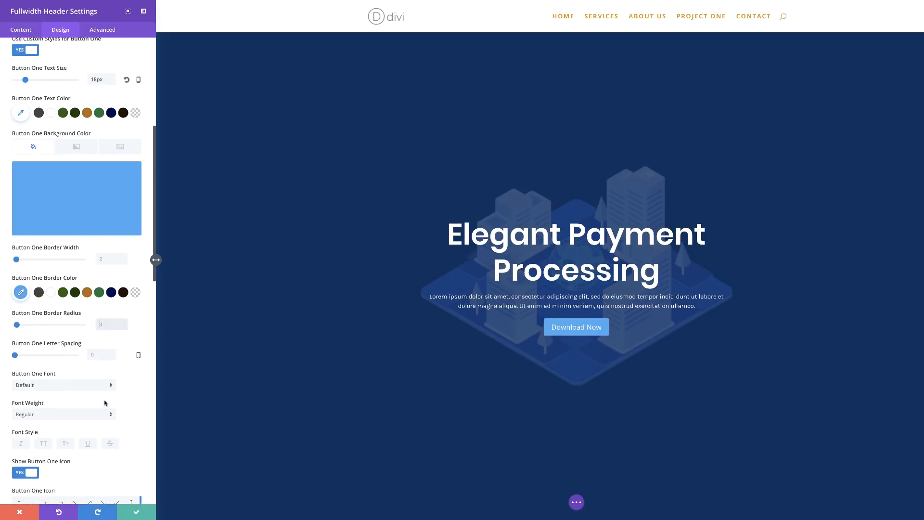
type("100")
Step: Set Button One's font to Karla with a bold weight and save the header settings
scroll(145, 408, "down", 3)
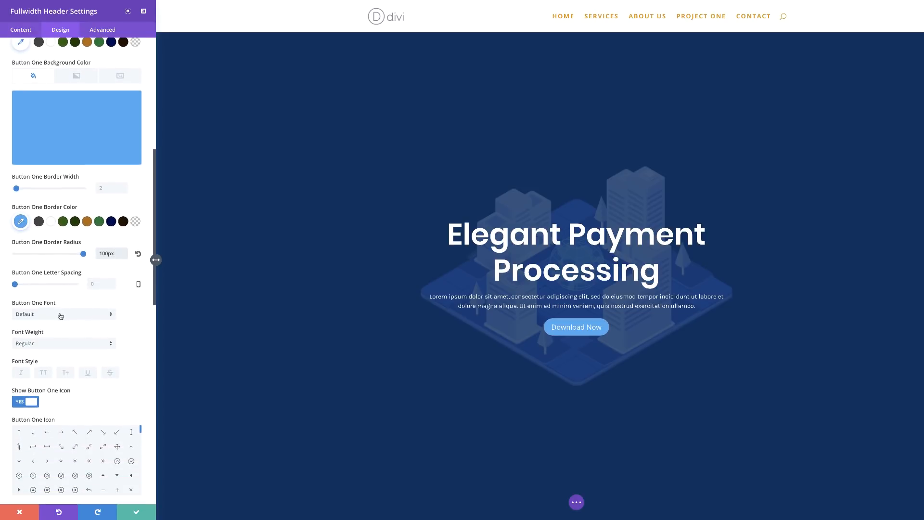
left_click(60, 315)
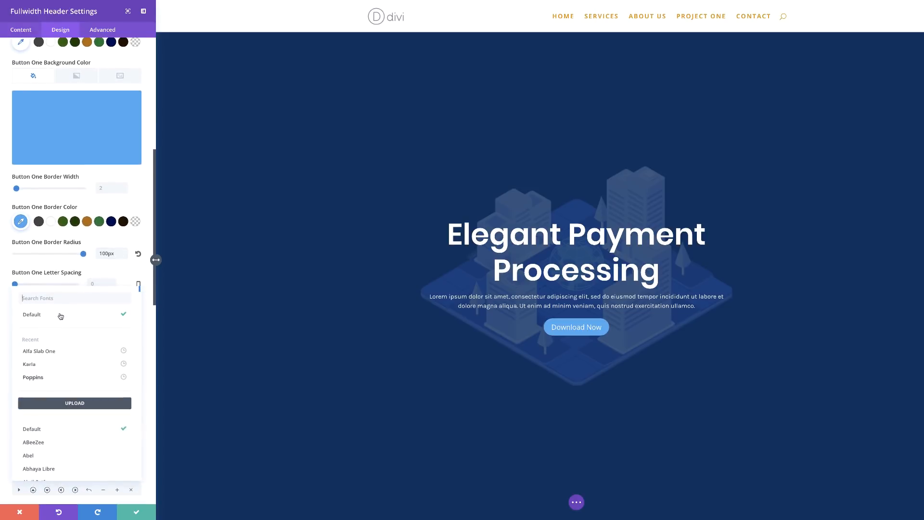
left_click(33, 365)
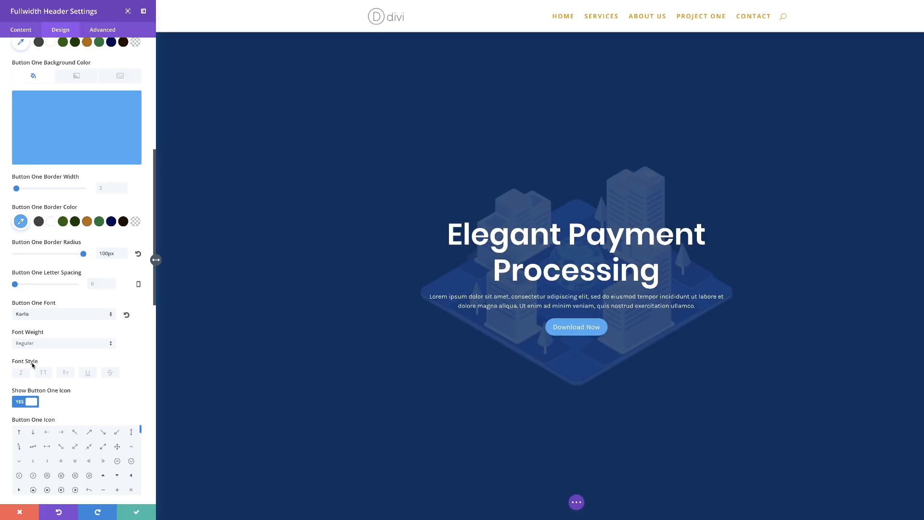
left_click(48, 343)
left_click(39, 365)
left_click(136, 511)
Step: Insert a regular section with a three-column row below the fullwidth header
scroll(396, 363, "down", 1)
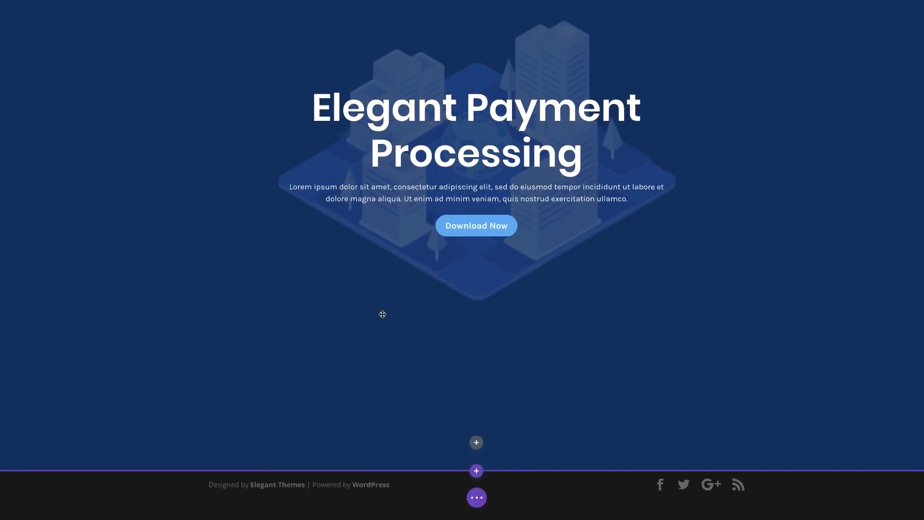
left_click(476, 470)
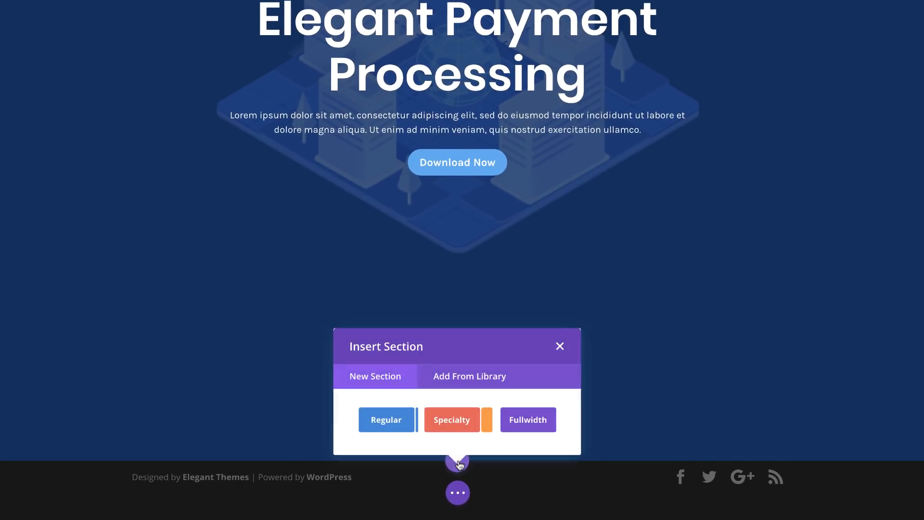
left_click(386, 419)
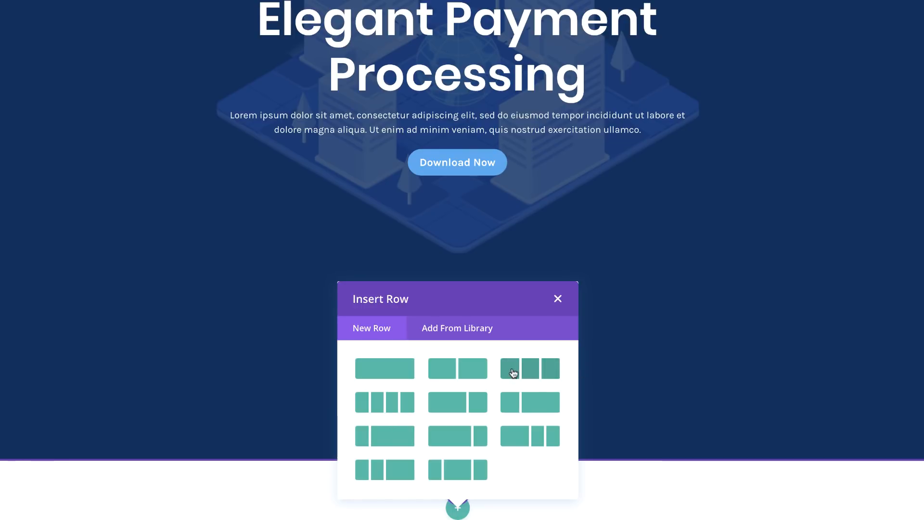
left_click(535, 372)
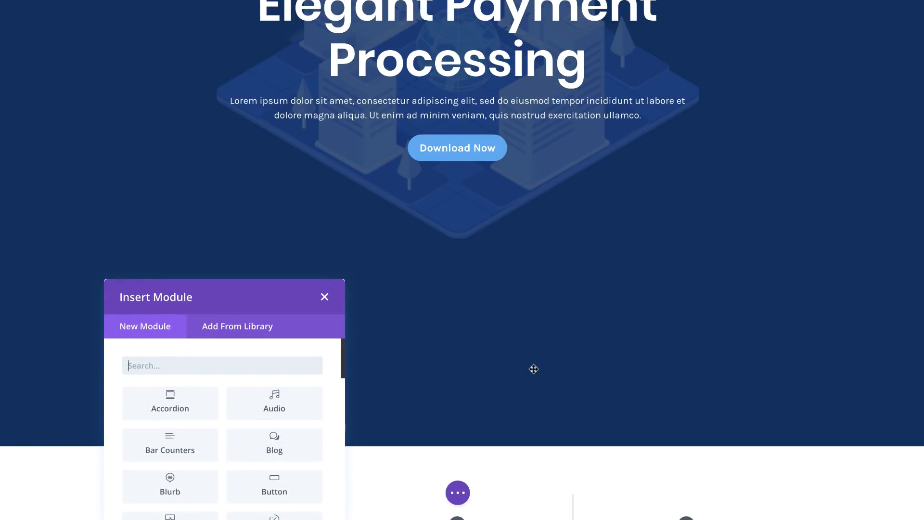
Step: Add a button module to the first column with the text "Learn More" and the link URL #two
scroll(523, 380, "down", 3)
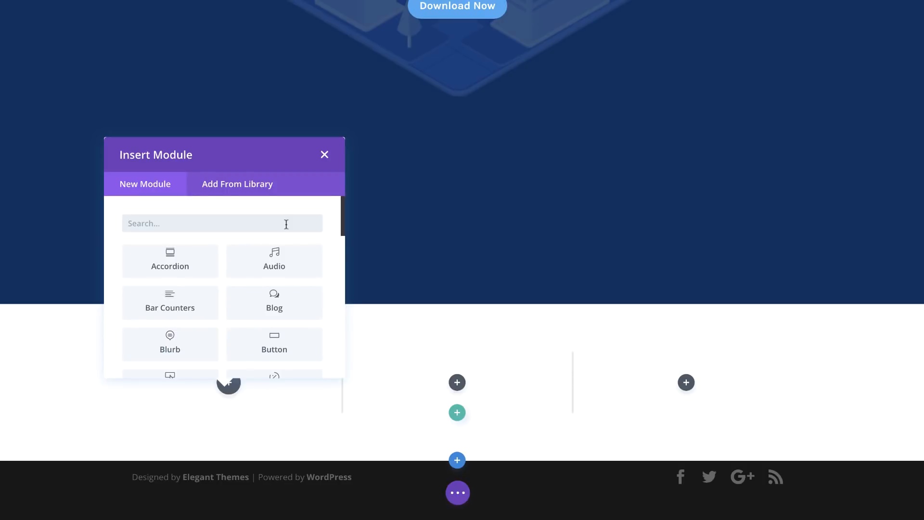
left_click(290, 344)
left_click(32, 77)
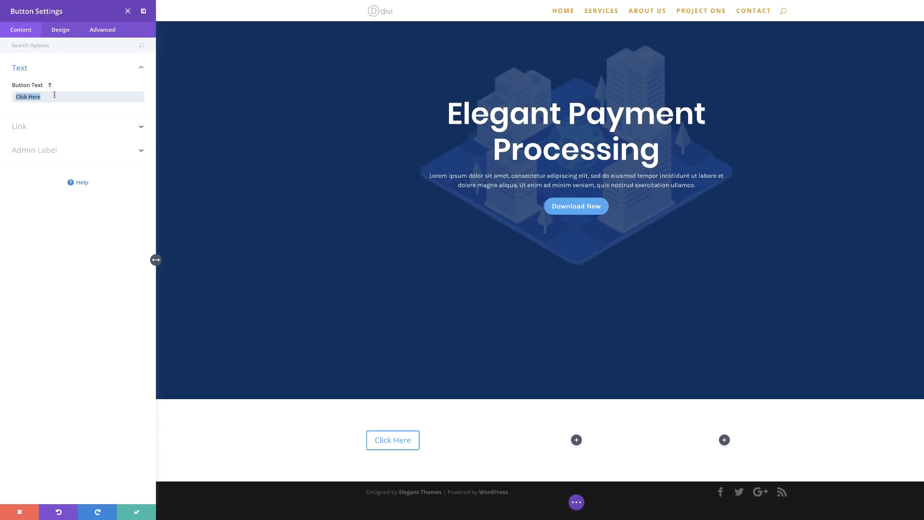
type("Learn More")
left_click(22, 127)
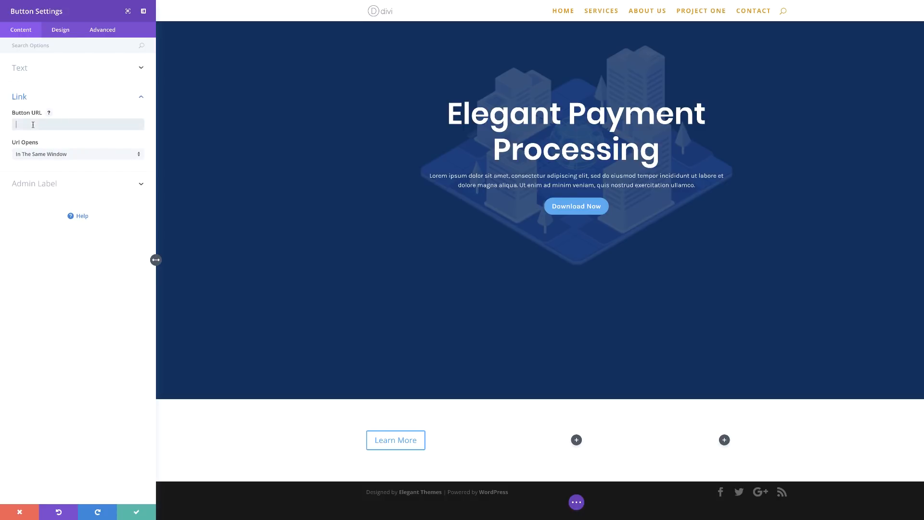
left_click(33, 124)
type("#two")
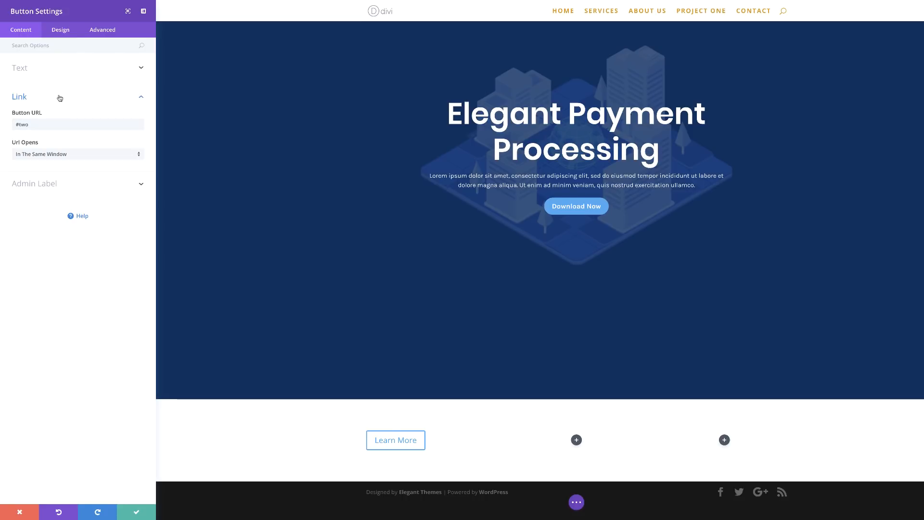
Step: Enable custom styles for the Learn More button, with text color #0a2f5e and a 24px text size
left_click(61, 31)
left_click(31, 119)
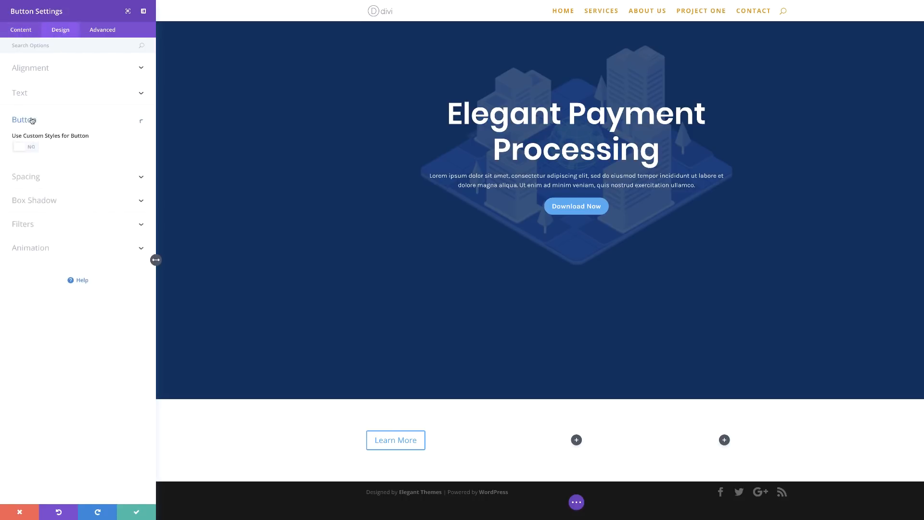
left_click(32, 148)
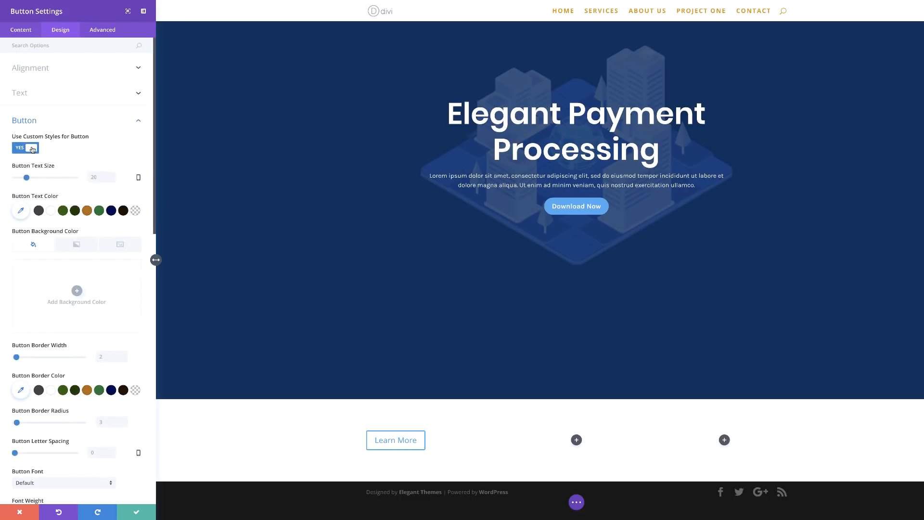
left_click(21, 211)
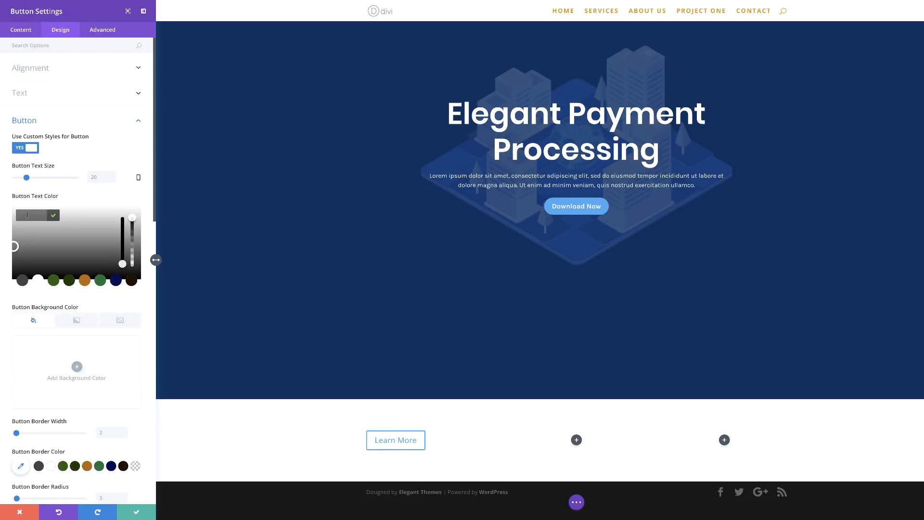
type("#0c2f5e")
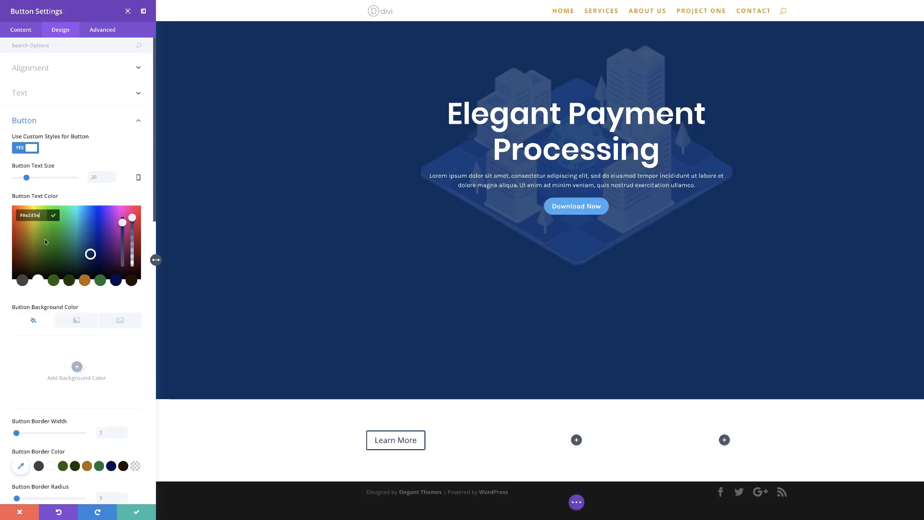
left_click(98, 178)
type("24px")
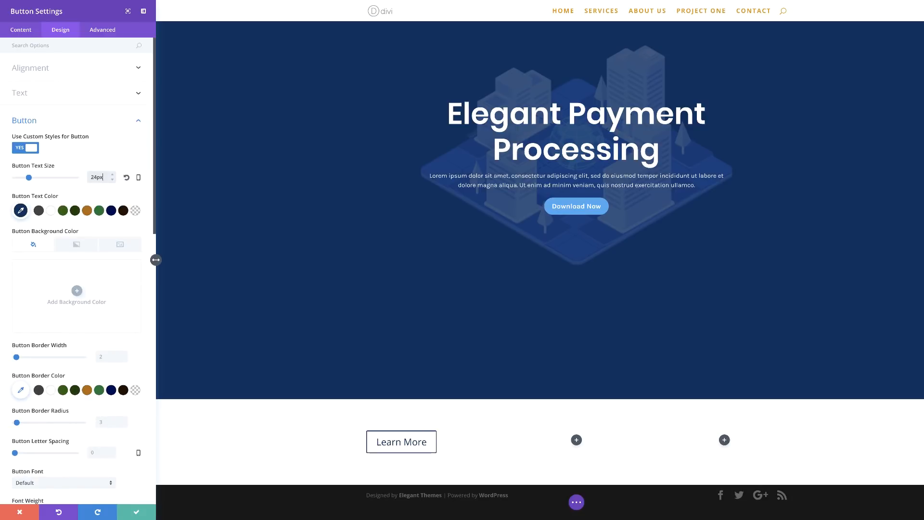
Step: Set the Learn More button's text size to 20px for tablet and check the smartphone size before returning to the desktop setting
left_click(137, 179)
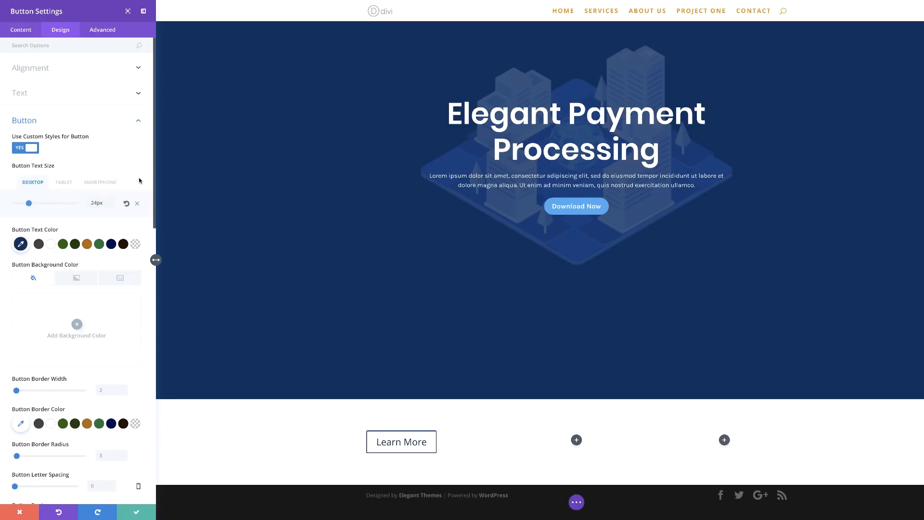
left_click(64, 182)
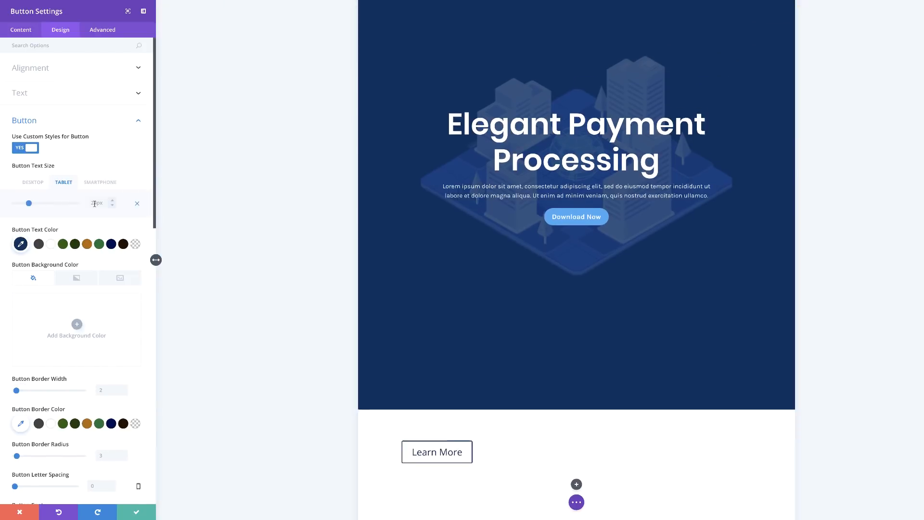
left_click(95, 202)
type("20")
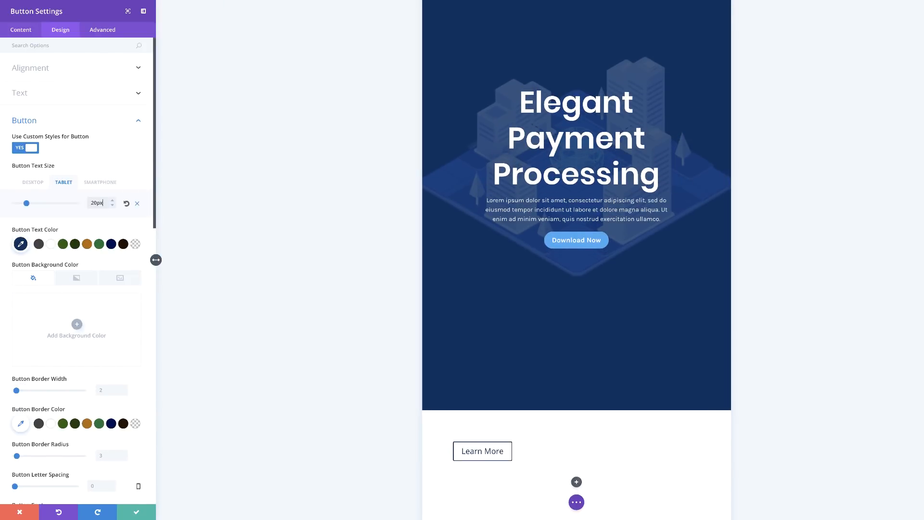
left_click(100, 182)
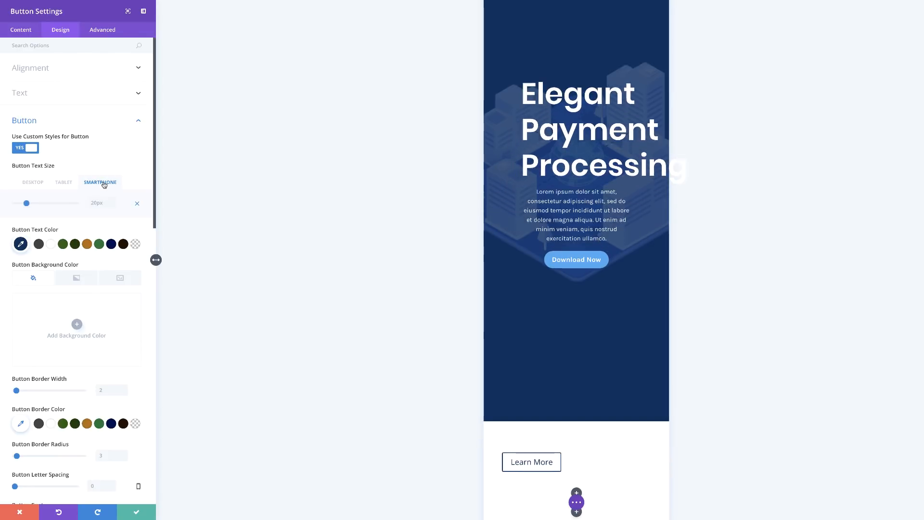
left_click(32, 184)
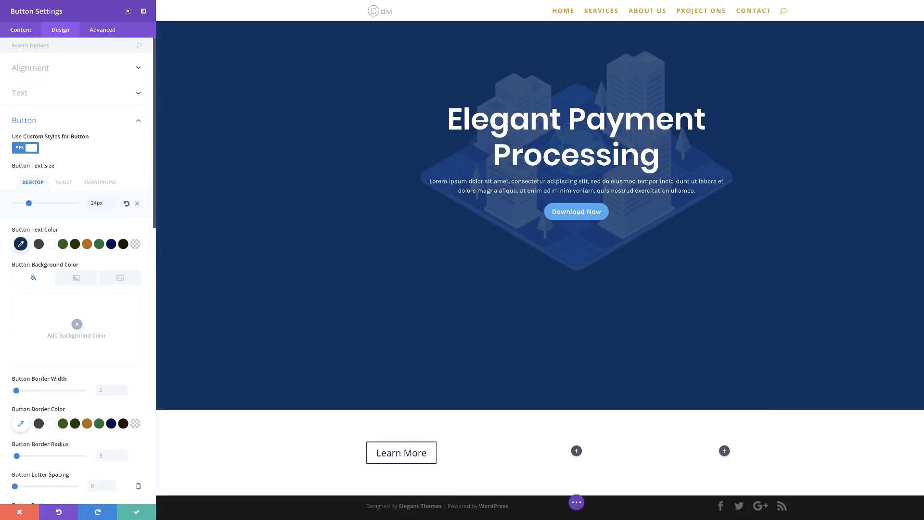
Step: Give the Learn More button a background gradient from white to #dddddd
left_click(76, 279)
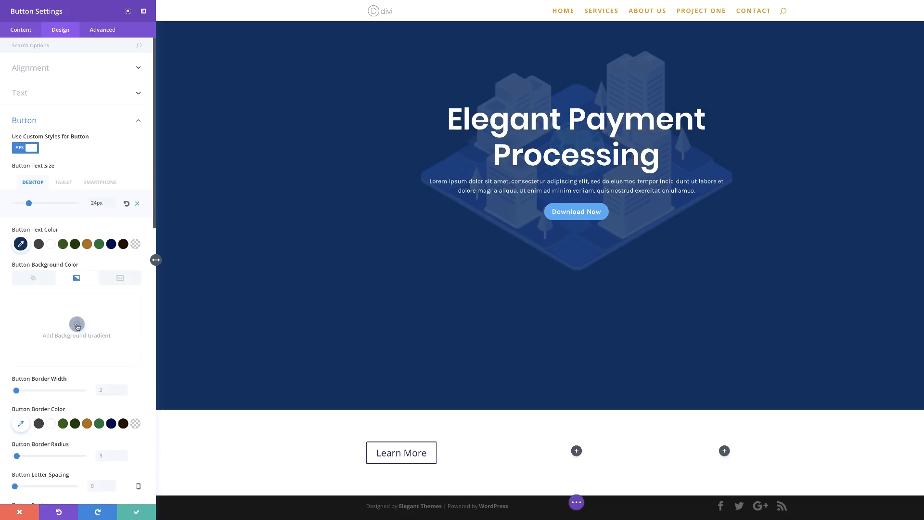
left_click(77, 324)
left_click(18, 380)
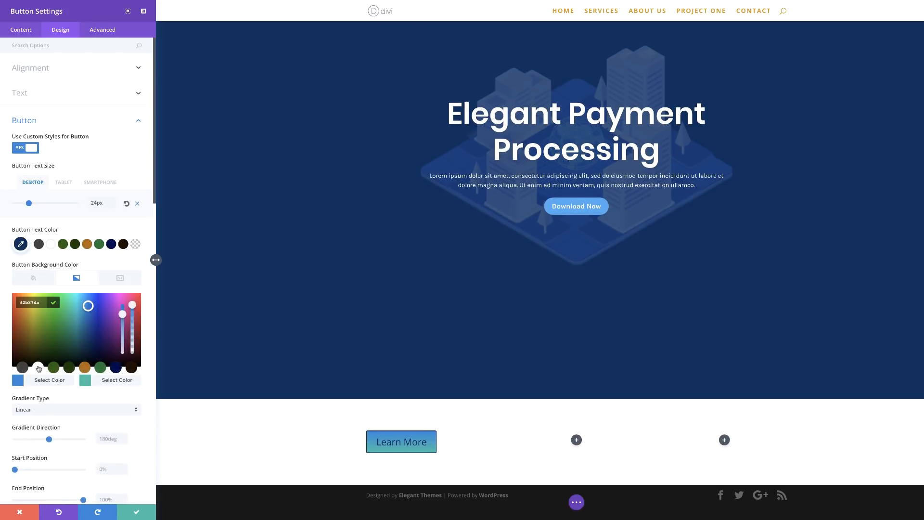
left_click(38, 368)
left_click(85, 380)
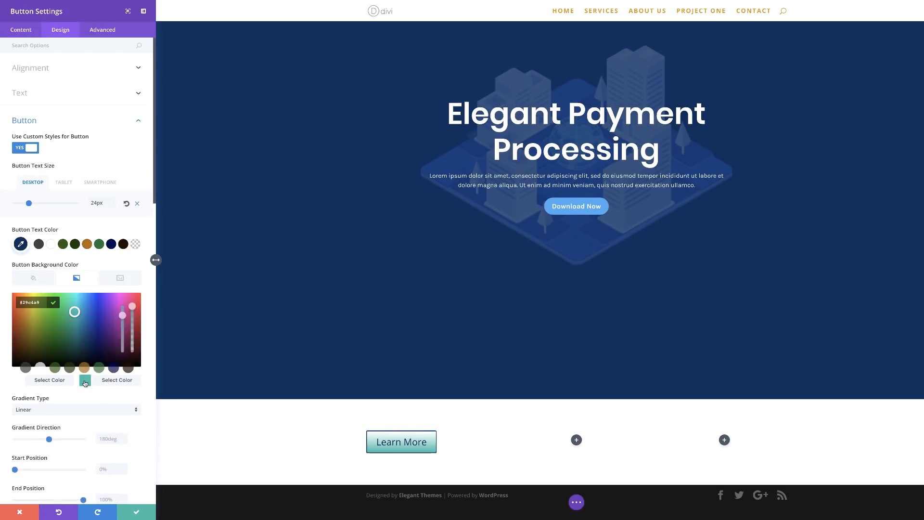
left_click_drag(21, 302, 43, 304)
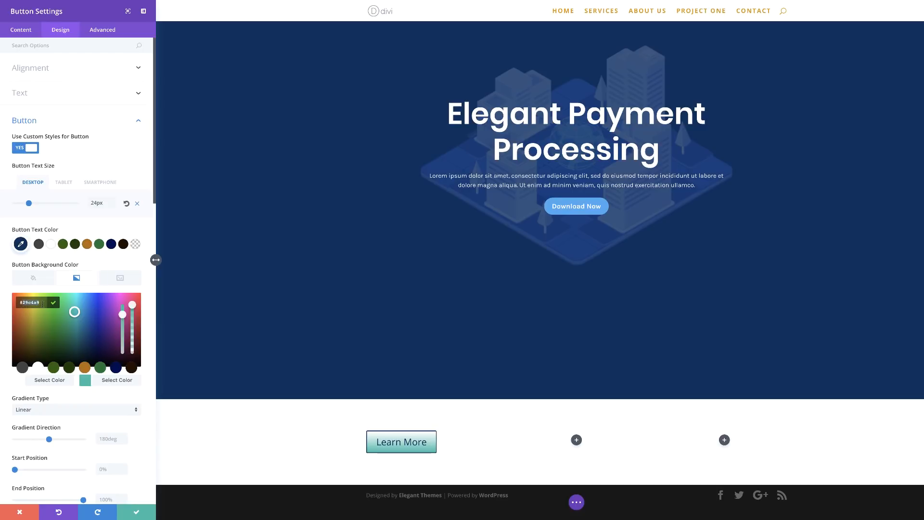
type("#dddddd")
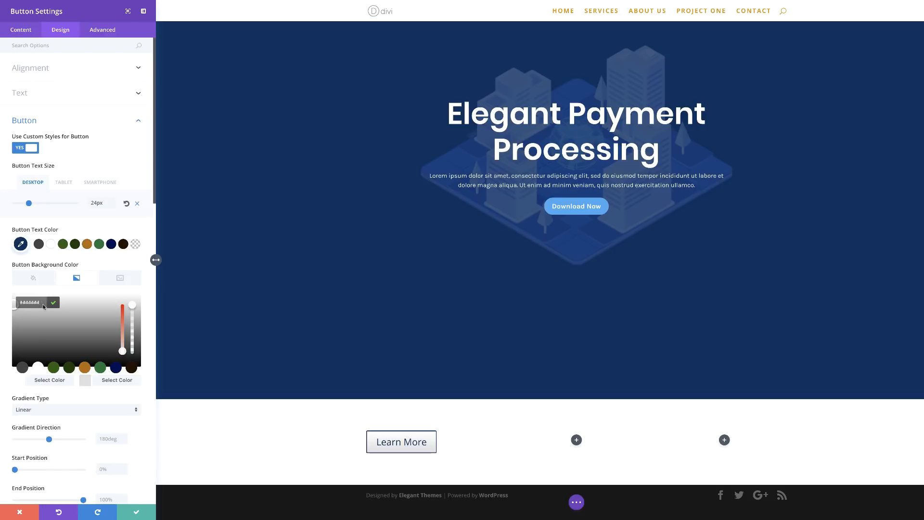
Step: Set the button gradient's direction to 90deg, start position to 70% and end position to 0%
scroll(77, 405, "down", 1)
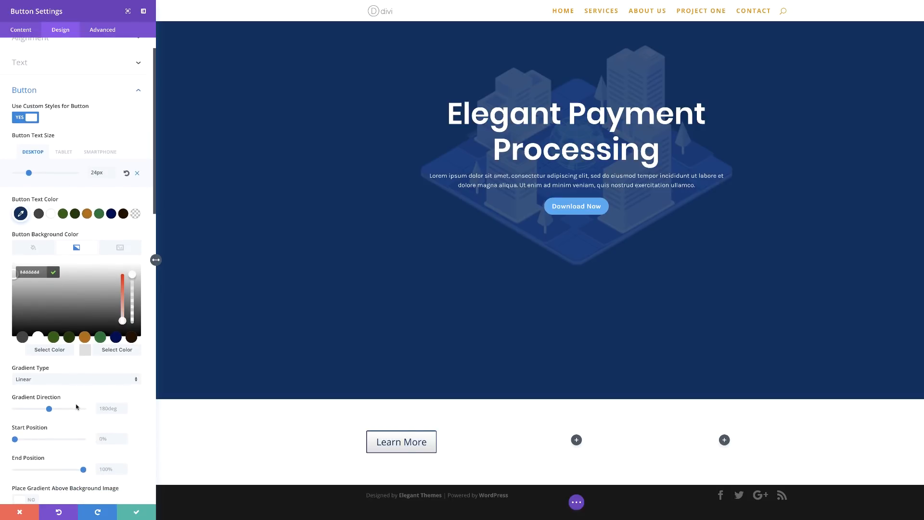
left_click(105, 408)
type("90deg")
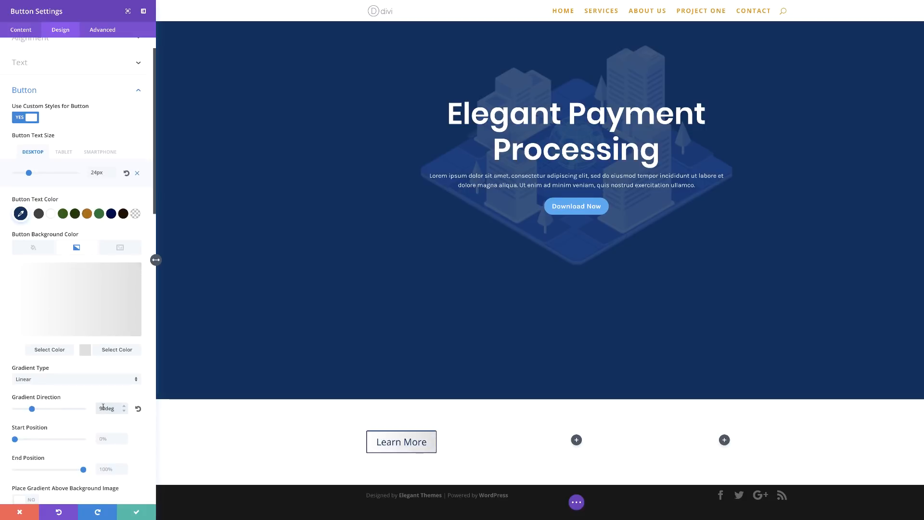
left_click(110, 440)
type("70%")
left_click(107, 470)
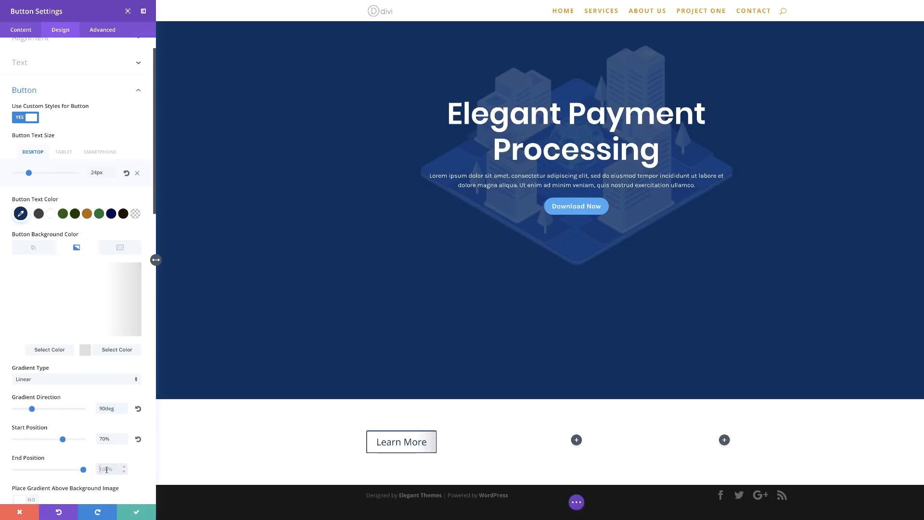
type("0%")
Step: Set the Learn More button's border width and border radius to 0px
scroll(88, 443, "down", 5)
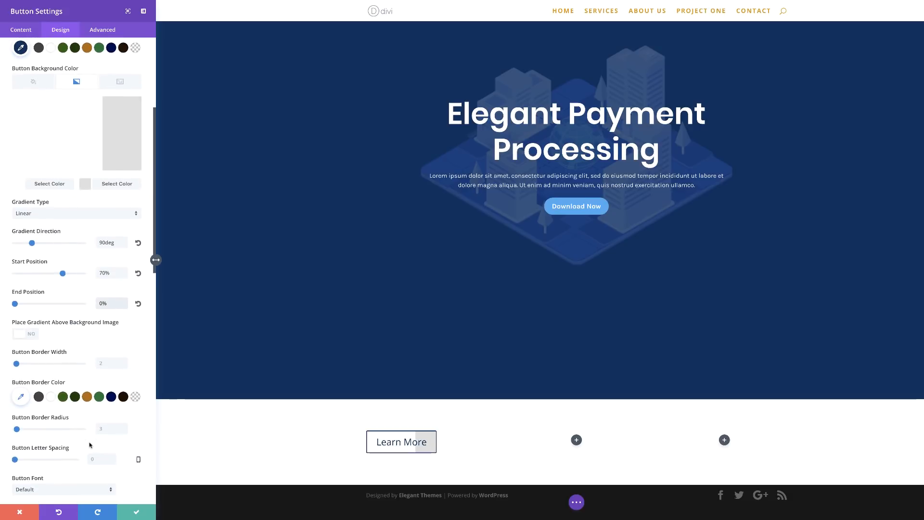
left_click(105, 336)
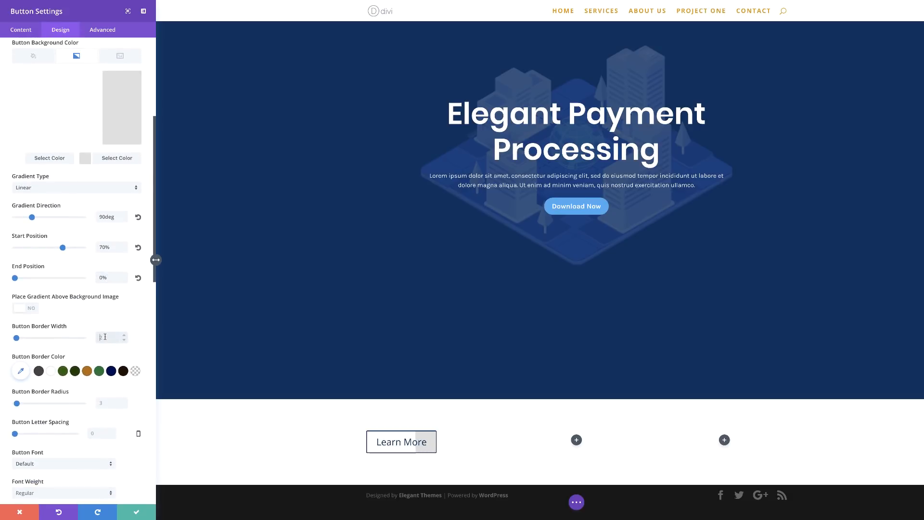
type("0px")
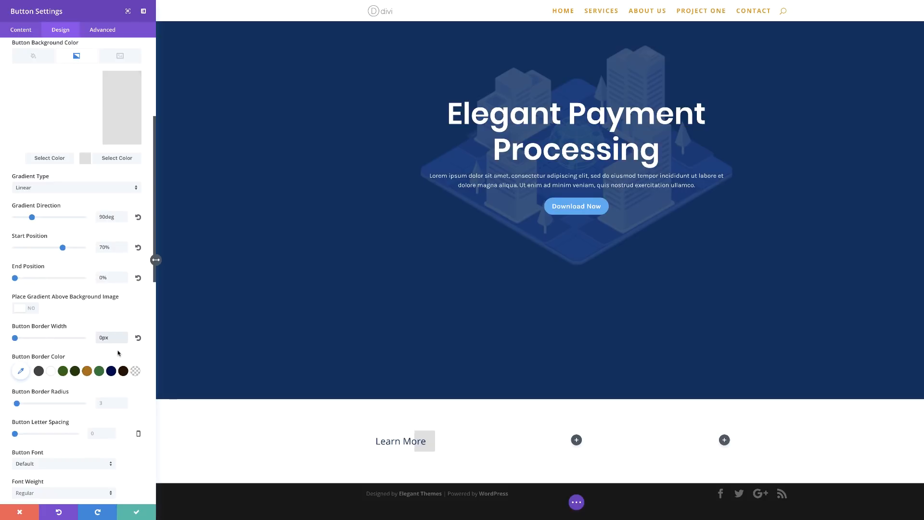
left_click(104, 403)
type("0px")
Step: Set the Learn More button's font to Karla with a bold weight
scroll(82, 417, "down", 2)
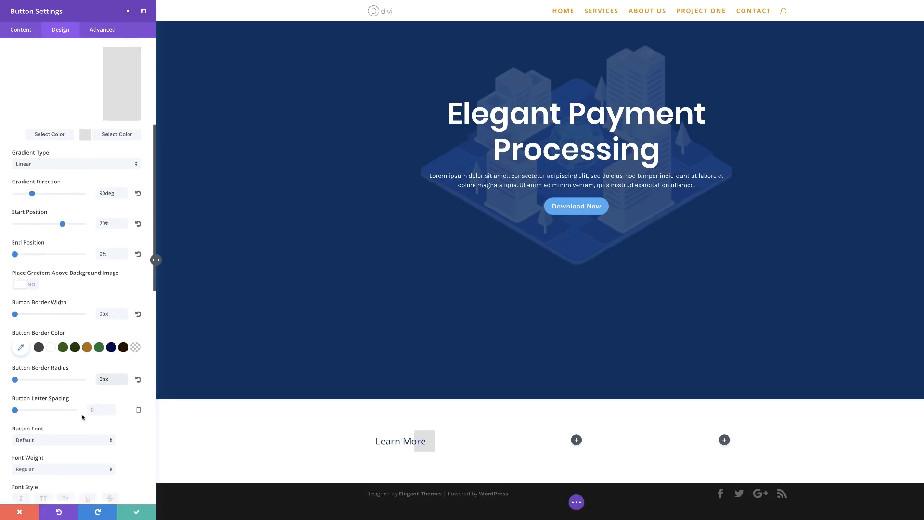
scroll(82, 417, "down", 4)
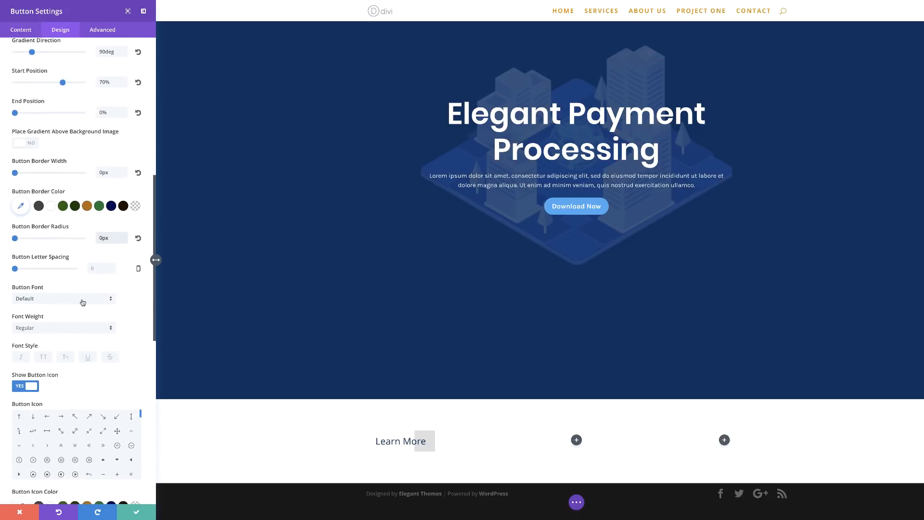
left_click(49, 365)
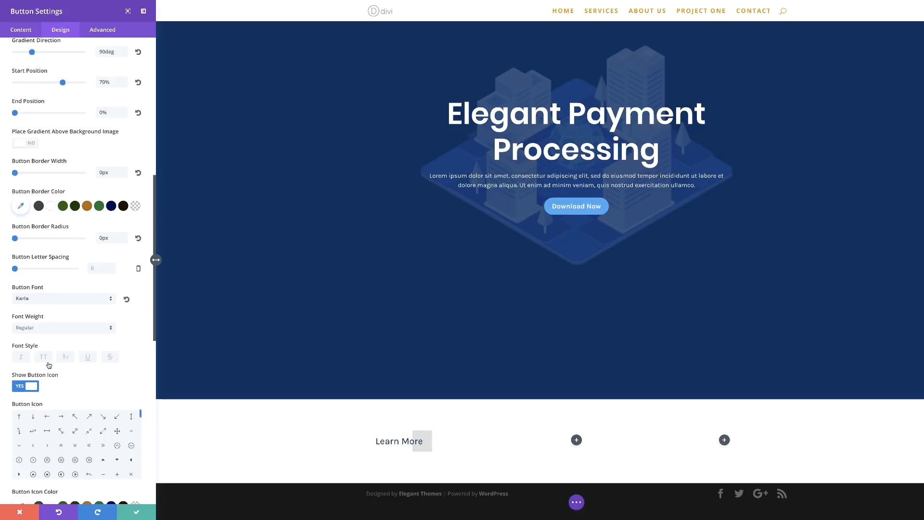
left_click(57, 328)
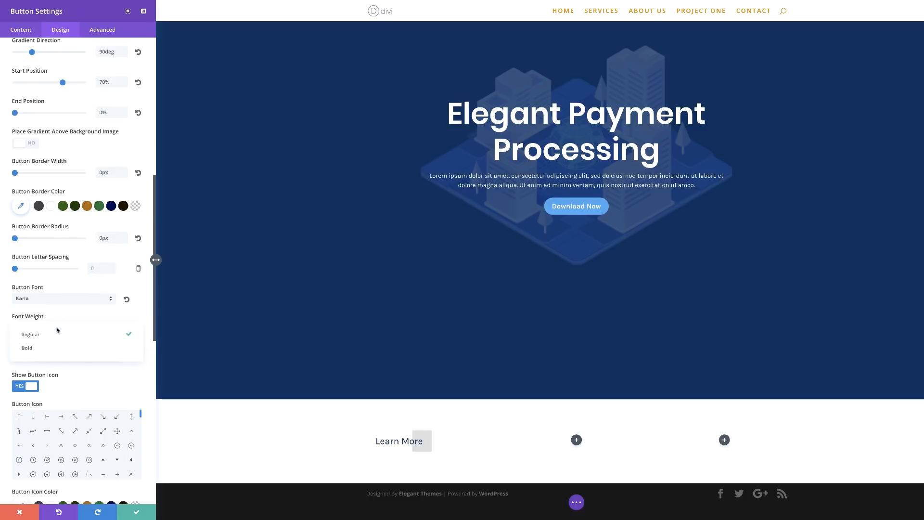
left_click(46, 348)
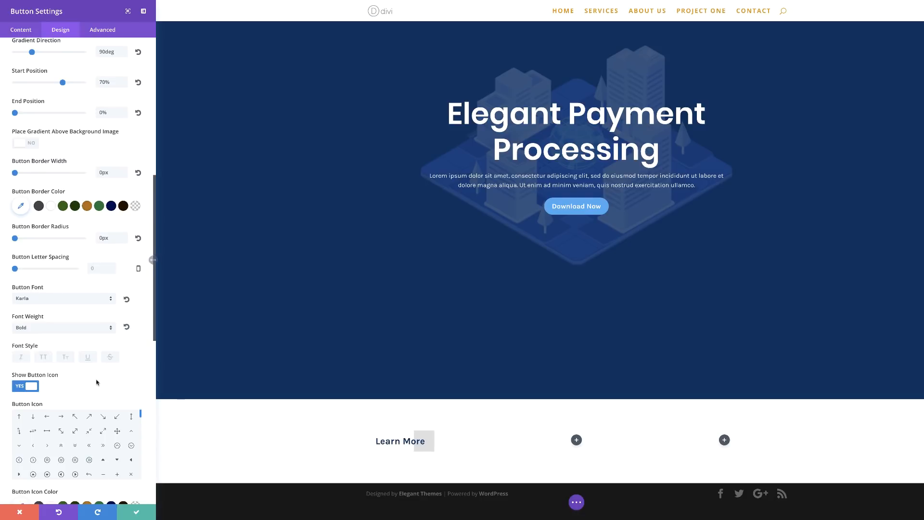
Step: Choose the down arrow as the button icon and turn off showing it only on hover
left_click(33, 418)
scroll(101, 392, "down", 4)
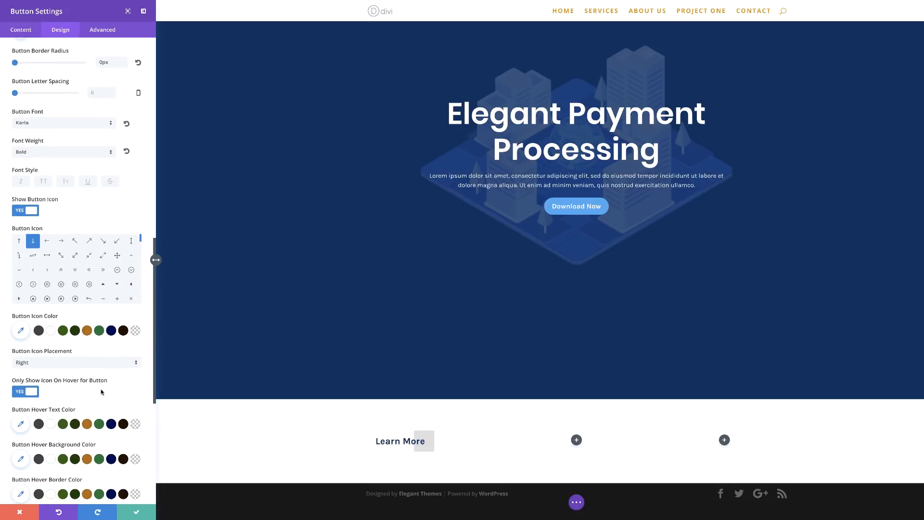
left_click(20, 387)
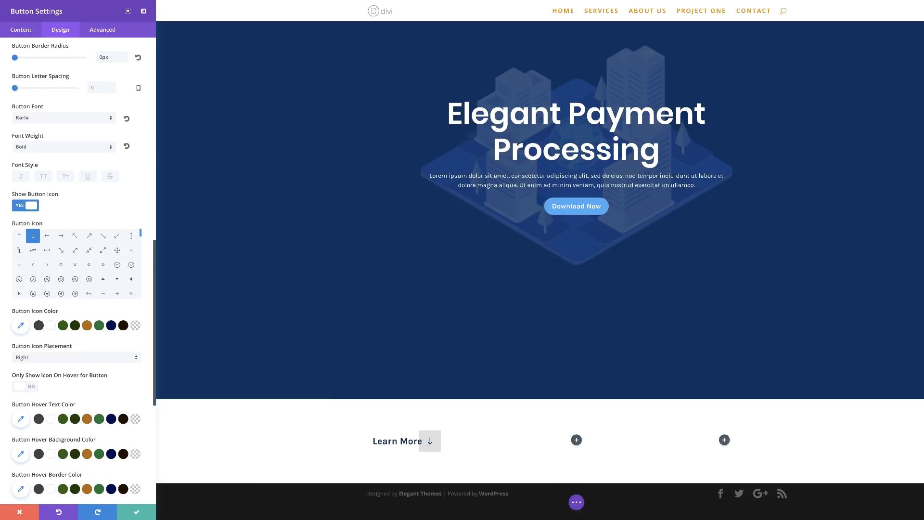
Step: Set the button's custom padding to a linked 1.5em at top and bottom and 30% on the left
scroll(113, 399, "down", 5)
scroll(114, 399, "down", 3)
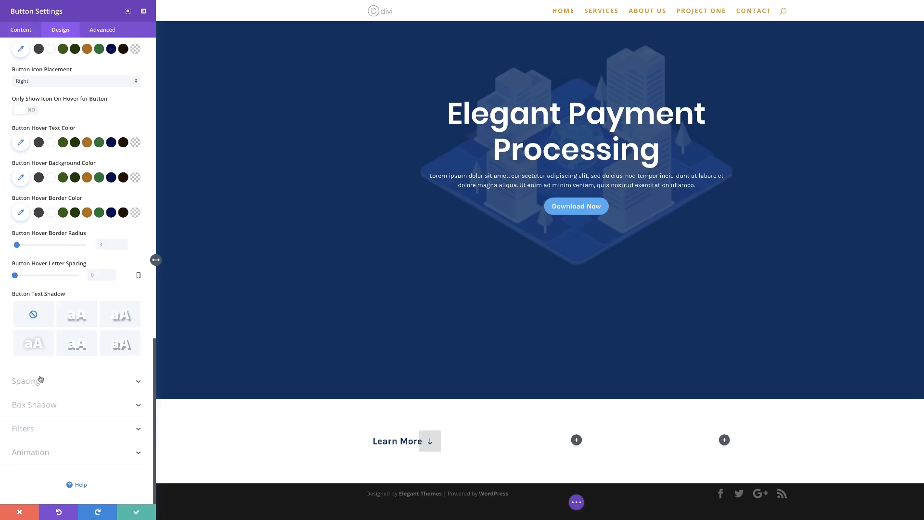
left_click(35, 381)
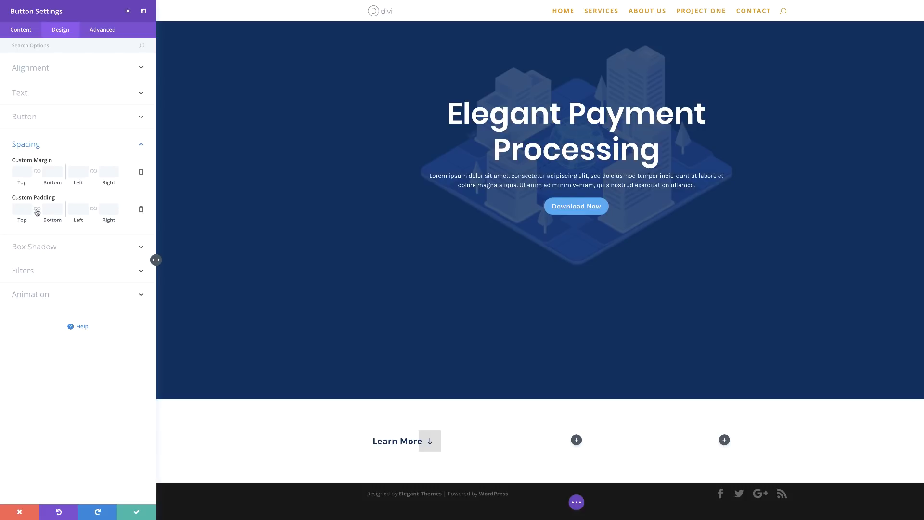
left_click(37, 210)
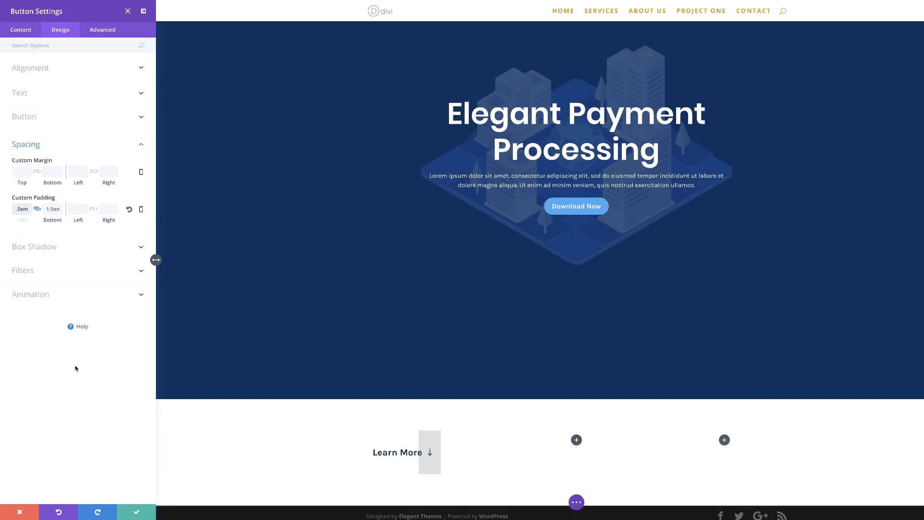
left_click(76, 209)
type("30%")
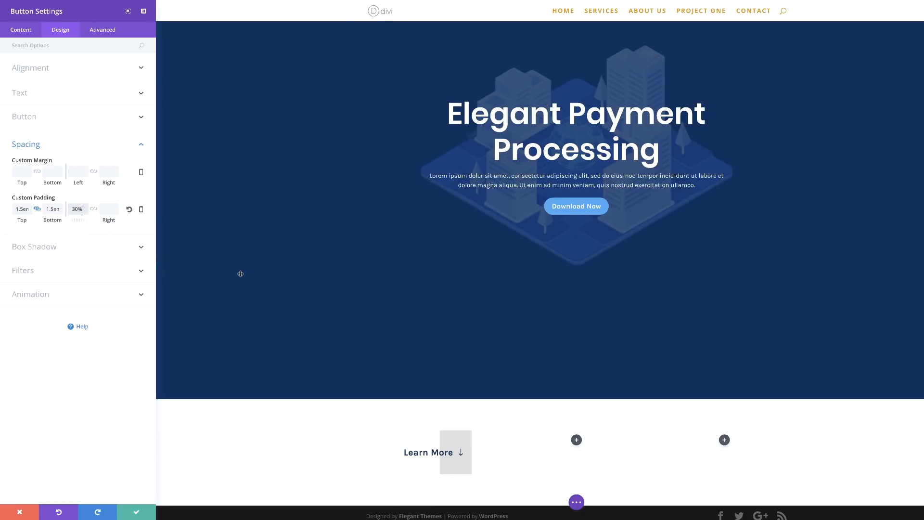
Step: Apply a Slide animation that plays once in the Up direction to the Learn More button and save its settings
left_click(42, 297)
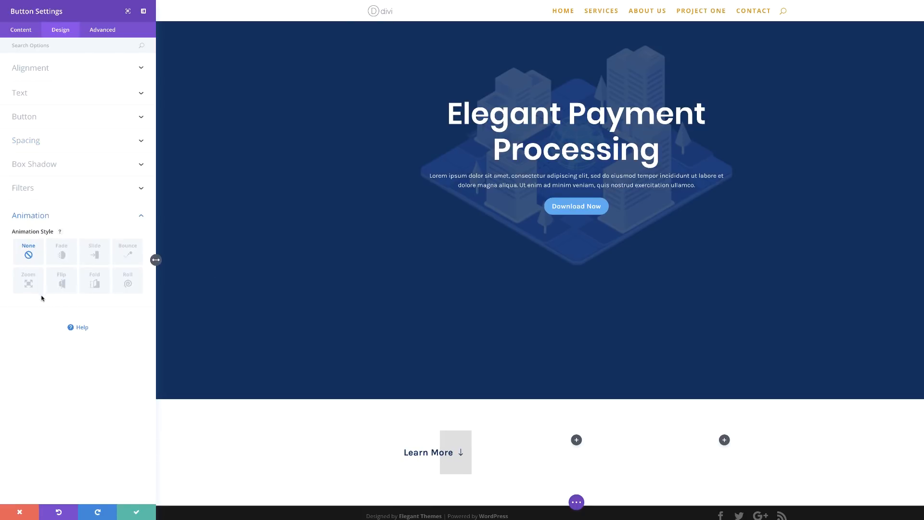
left_click(97, 255)
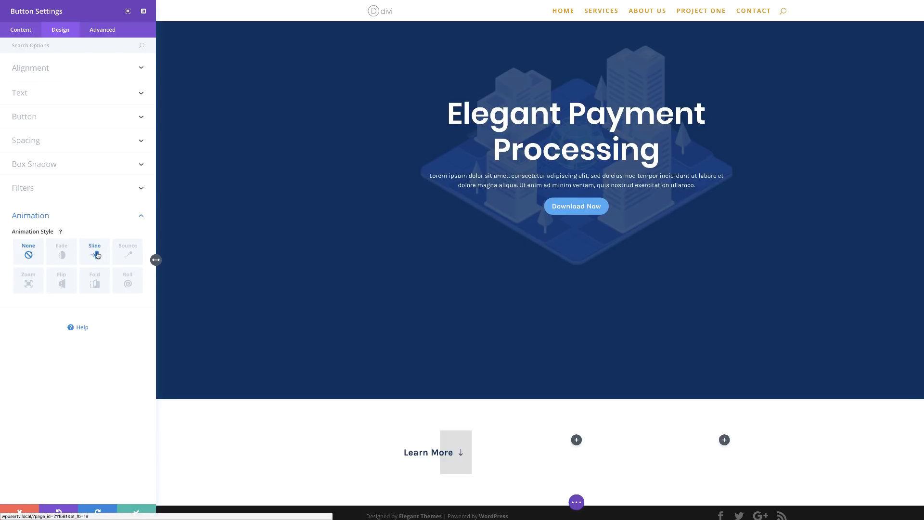
left_click(54, 320)
left_click(57, 326)
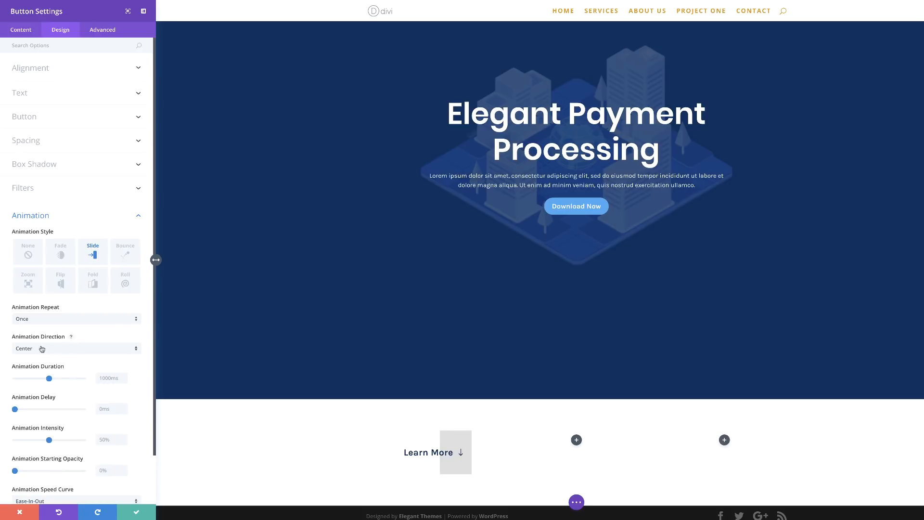
left_click(49, 349)
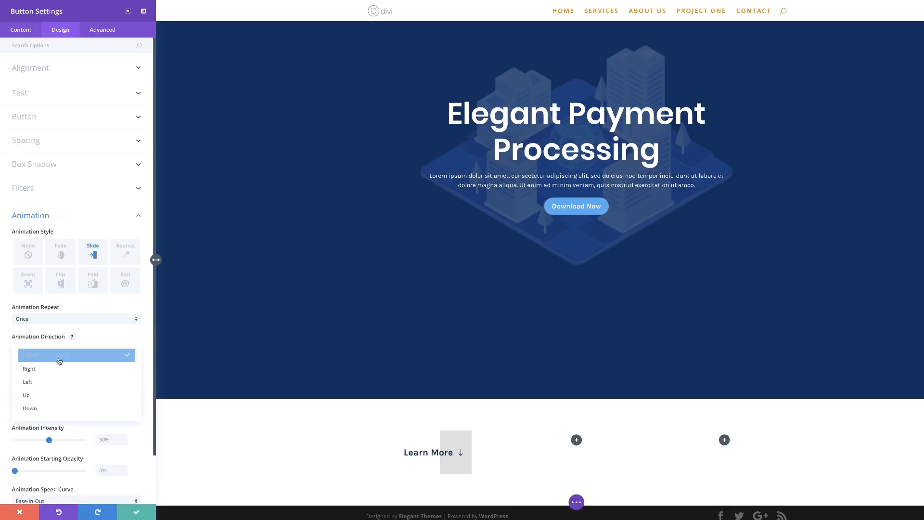
left_click(52, 395)
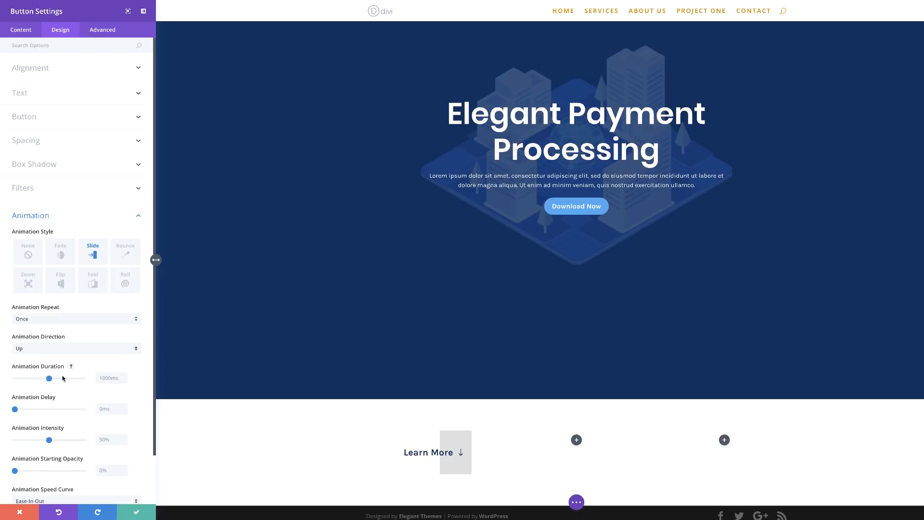
left_click(136, 513)
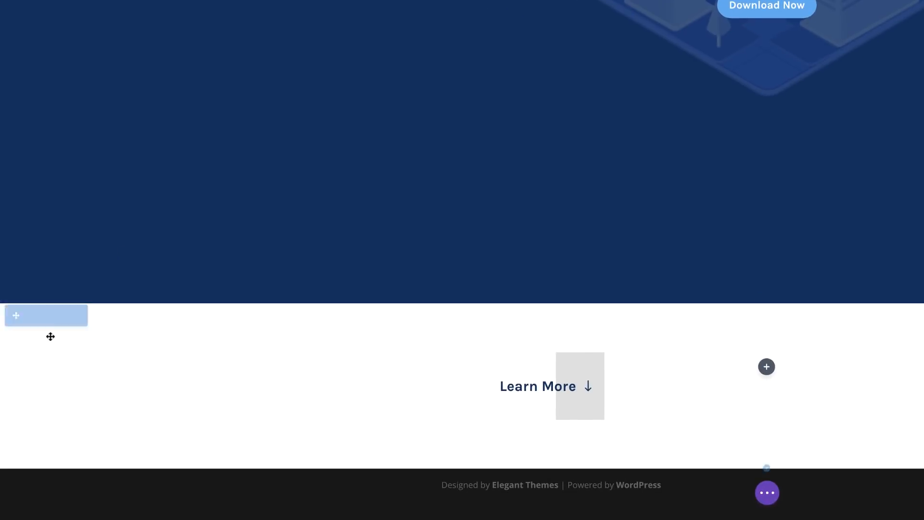
Step: Give the Learn More section a fully transparent white background colour, rgba(255,255,255,0)
left_click(29, 316)
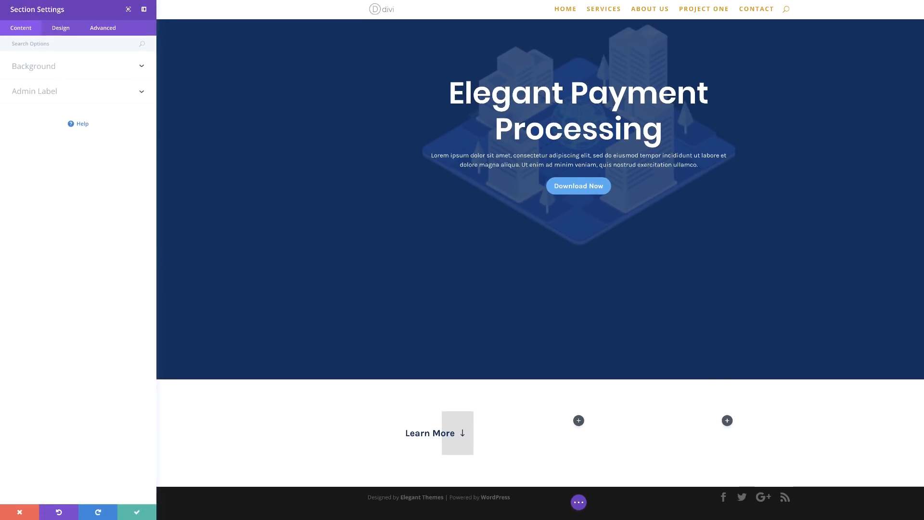
left_click(48, 68)
left_click(79, 135)
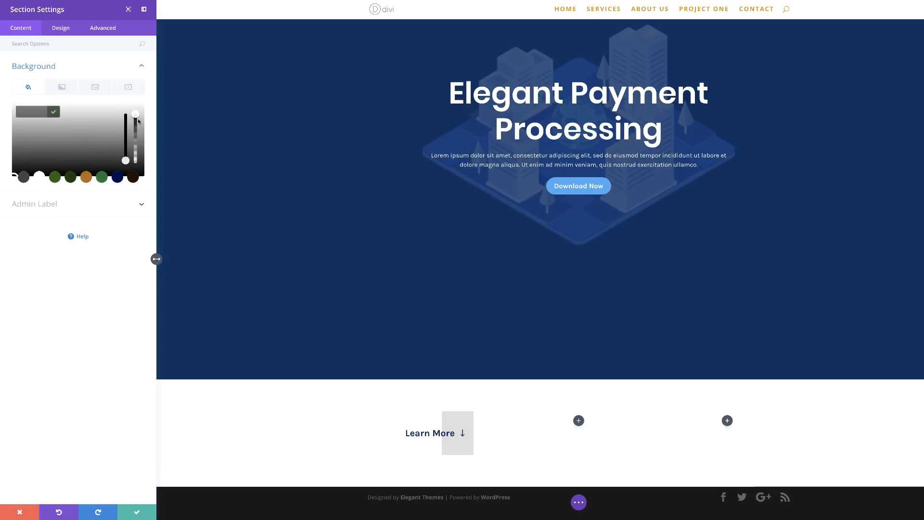
left_click_drag(136, 119, 138, 129)
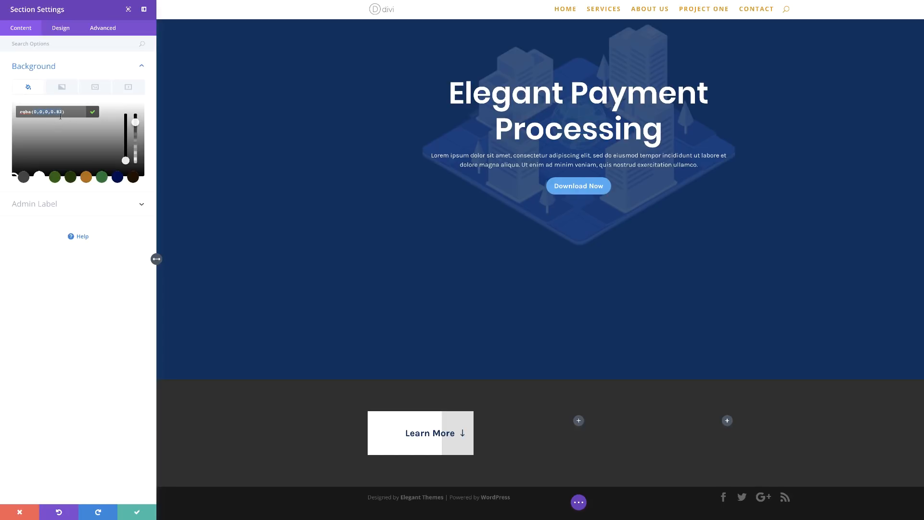
type("rgba(255,255,255,0)")
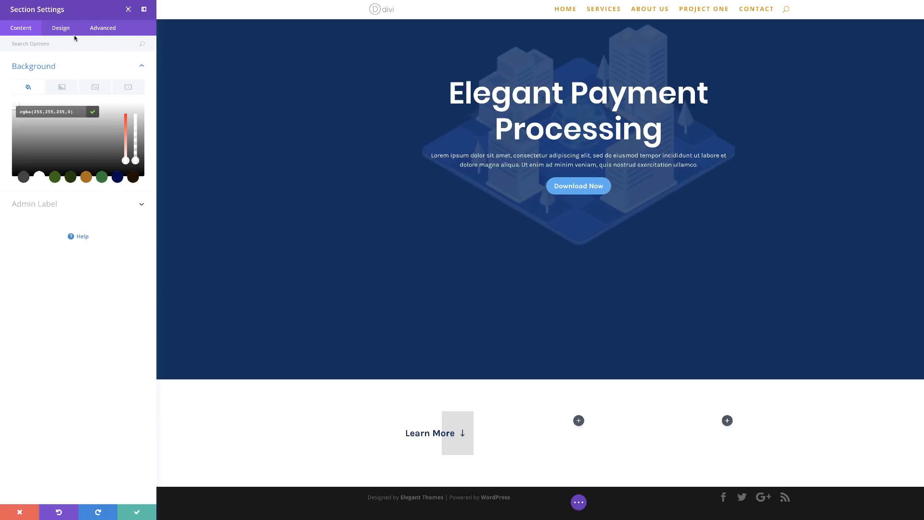
Step: Set the section's custom top margin to -112px and its top and bottom padding to 0px, and save the section settings
left_click(61, 28)
left_click(35, 139)
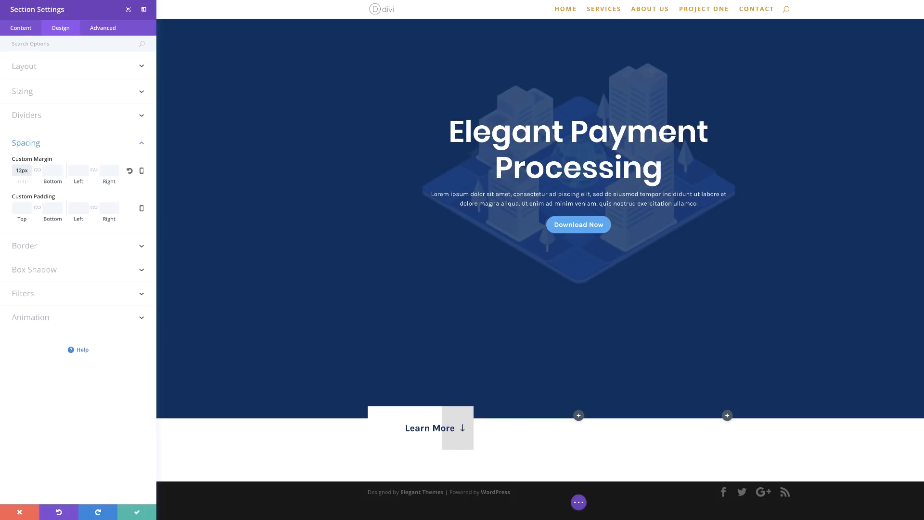
left_click(18, 207)
type("0")
left_click(53, 207)
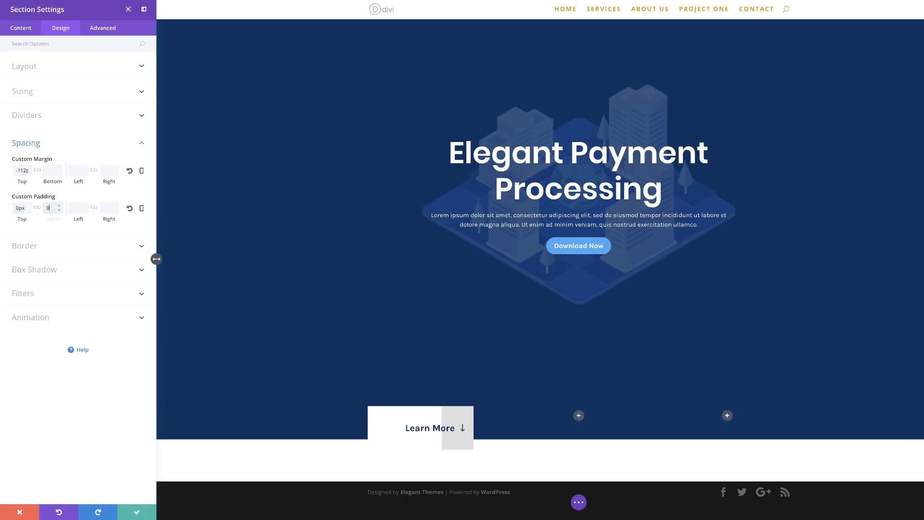
left_click(137, 512)
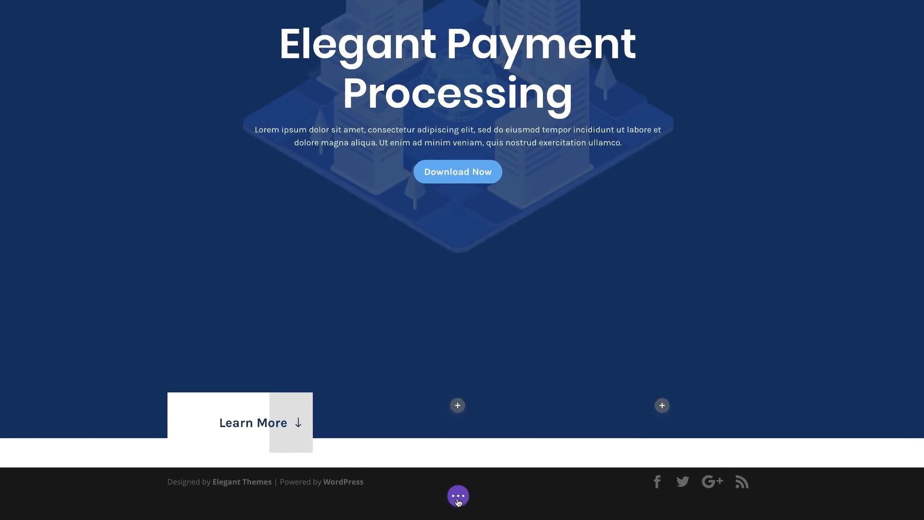
Step: Switch the builder to click mode and open the settings of the row containing the Learn More button
left_click(458, 500)
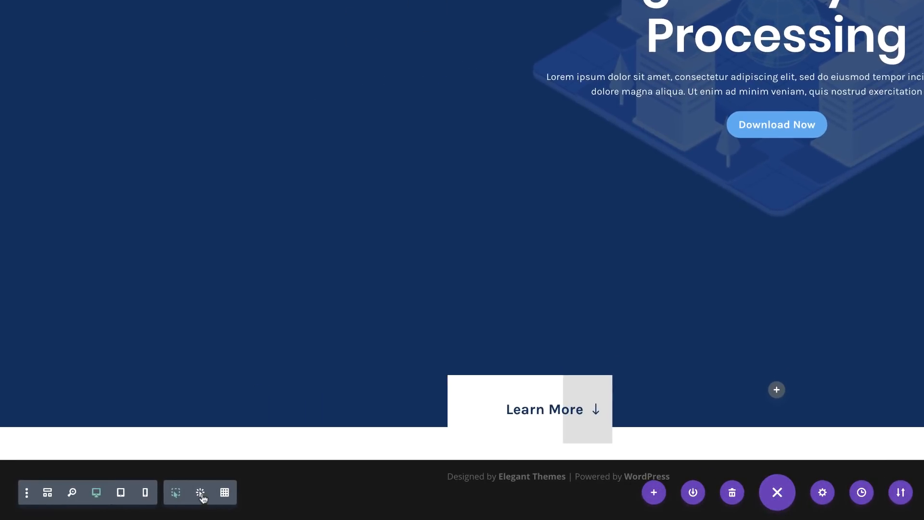
left_click(202, 497)
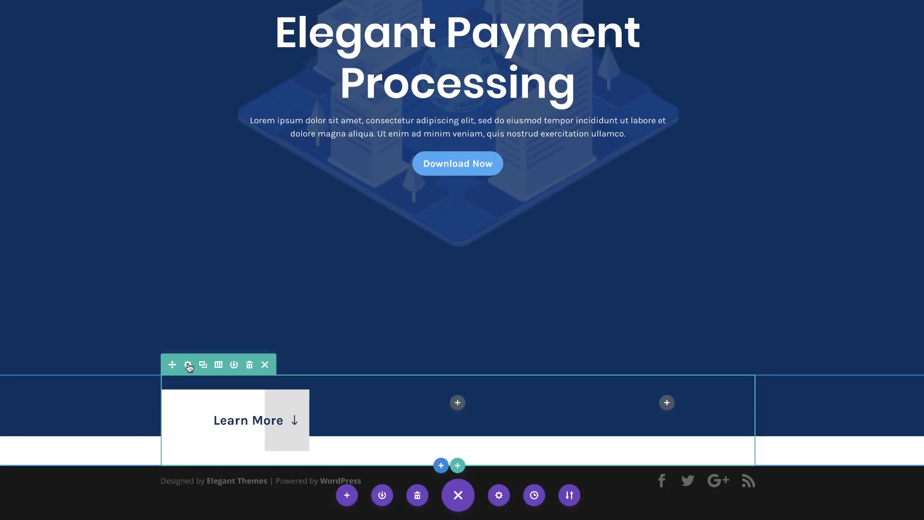
left_click(188, 365)
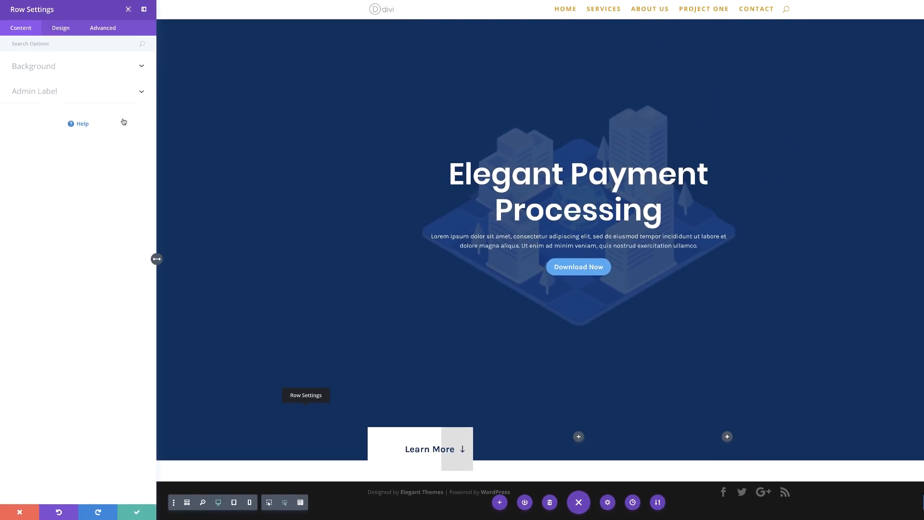
Step: Make the row fullwidth and use a custom gutter width of 1
left_click(67, 33)
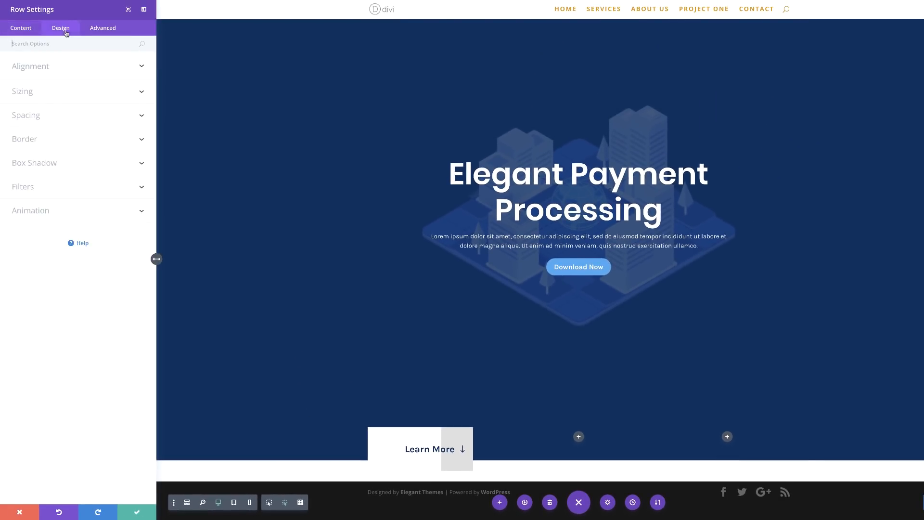
left_click(28, 94)
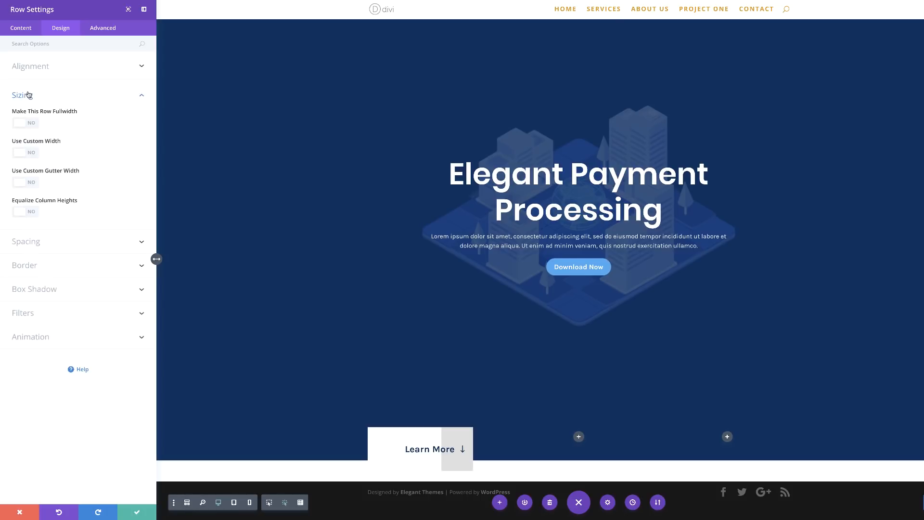
left_click(33, 124)
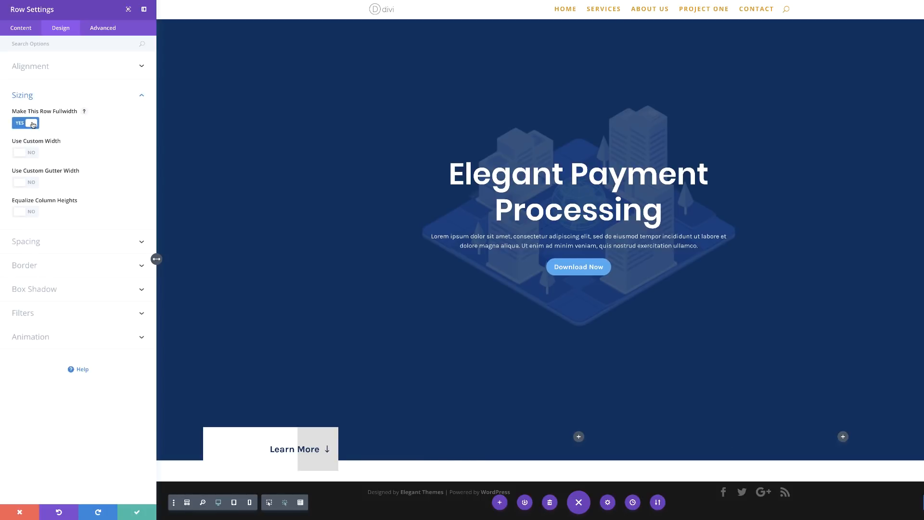
left_click(34, 184)
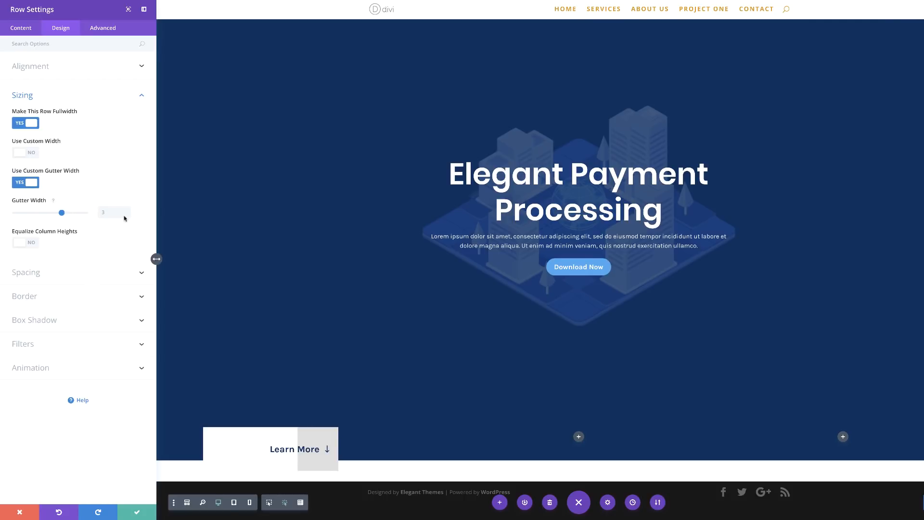
left_click_drag(61, 213, 42, 215)
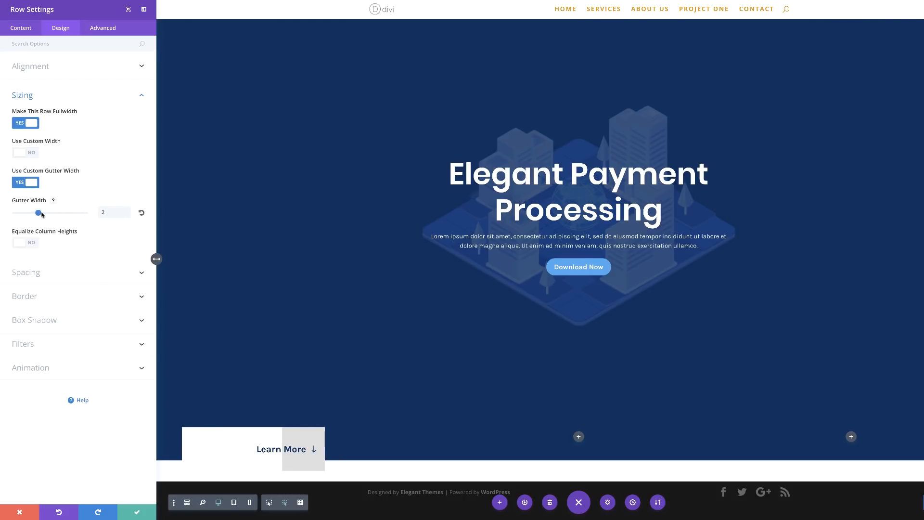
left_click_drag(42, 214, 12, 215)
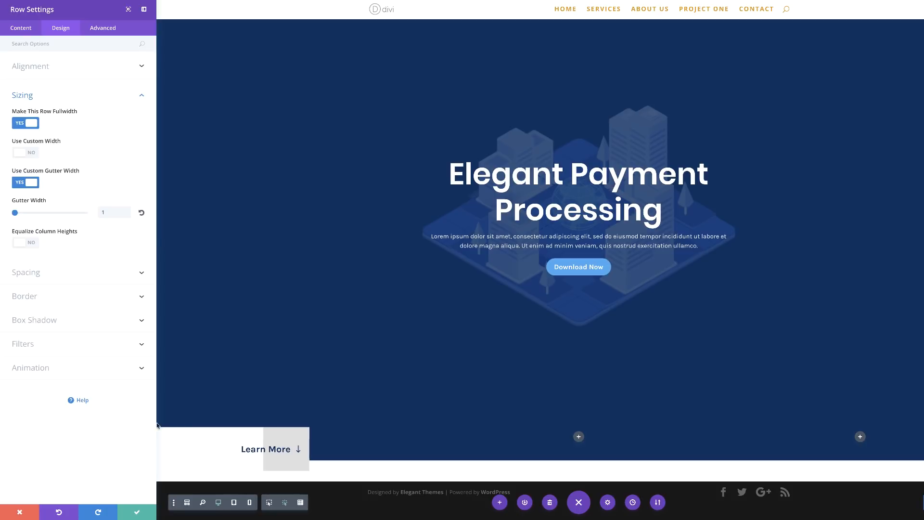
Step: Set the row's custom padding to a linked 0px at top and bottom and save the row settings
left_click(30, 274)
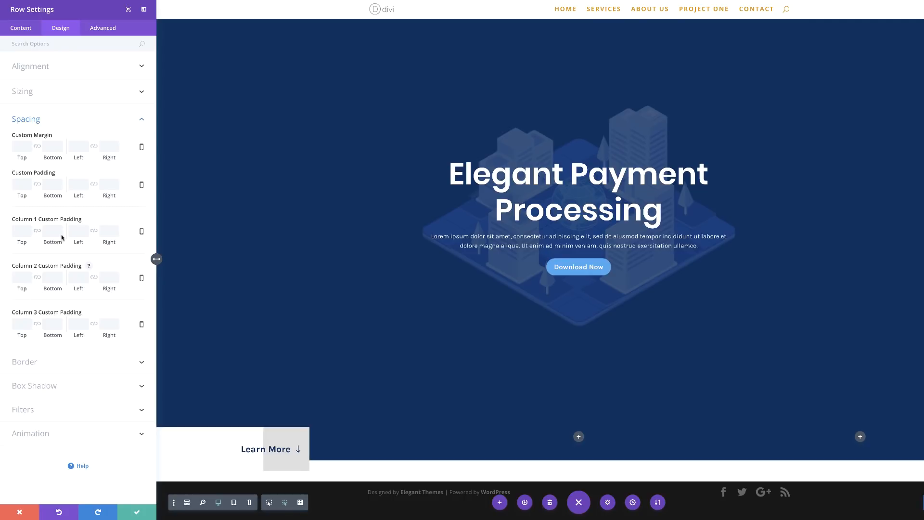
left_click(37, 185)
left_click(17, 184)
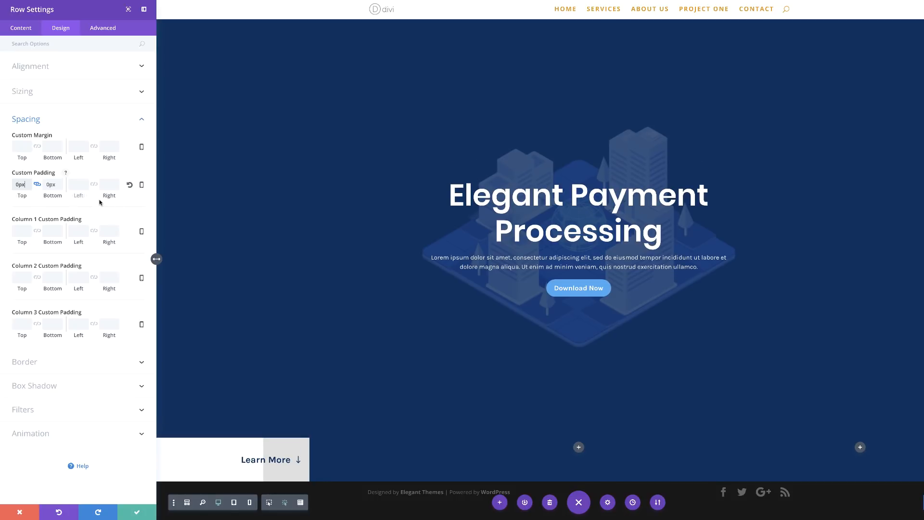
left_click(138, 513)
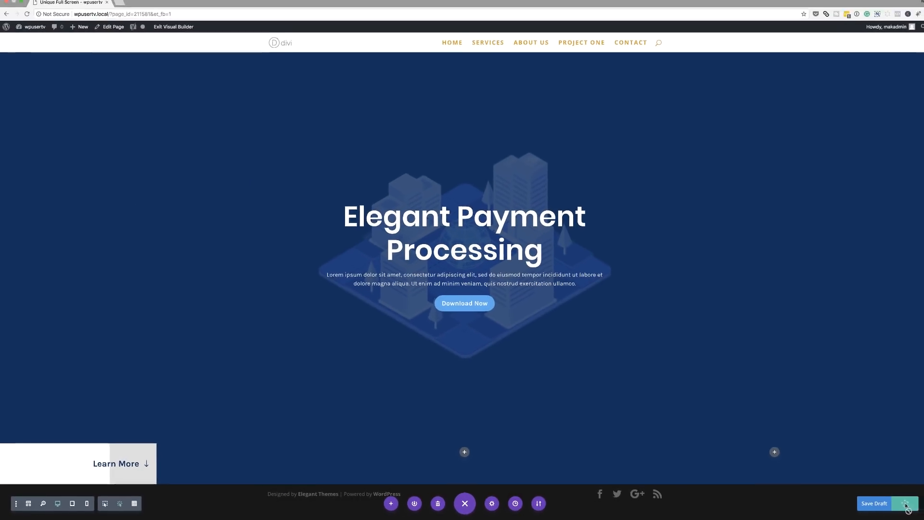
Step: Exit the visual builder, reload the live page to view it, and enable the visual builder again
left_click(177, 28)
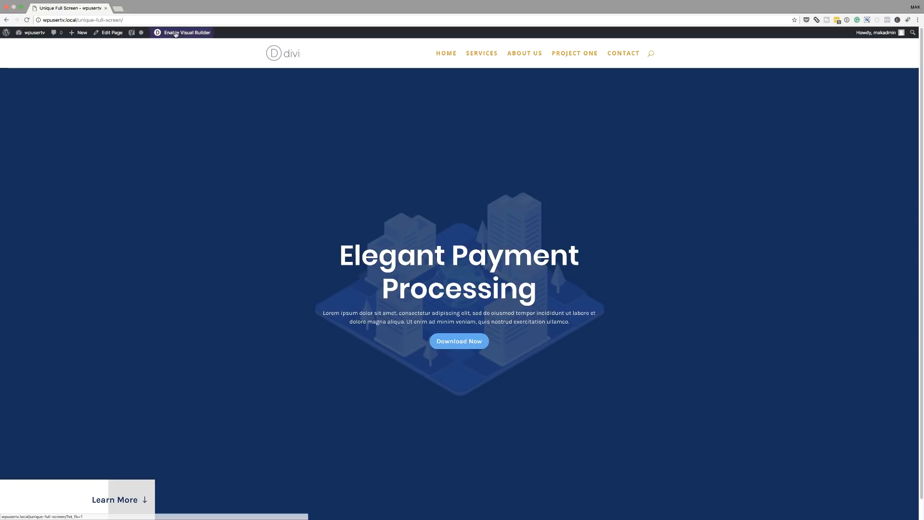
left_click(27, 21)
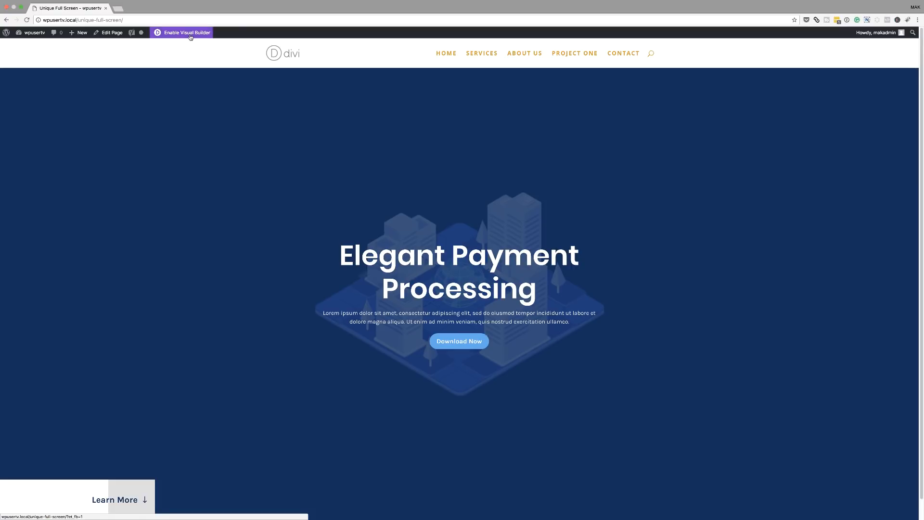
left_click(191, 37)
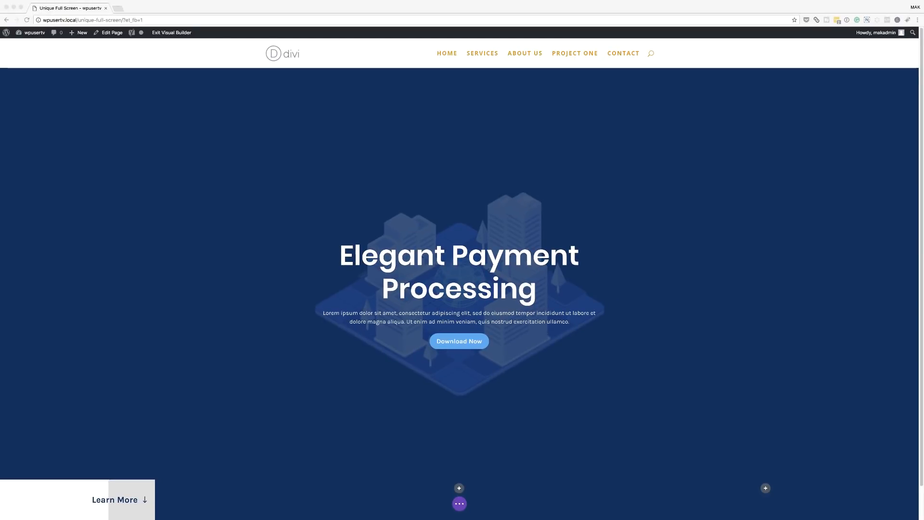
Step: Add a regular section below the Learn More section with a one-third, two-thirds column row, without inserting a module
scroll(465, 496, "down", 2)
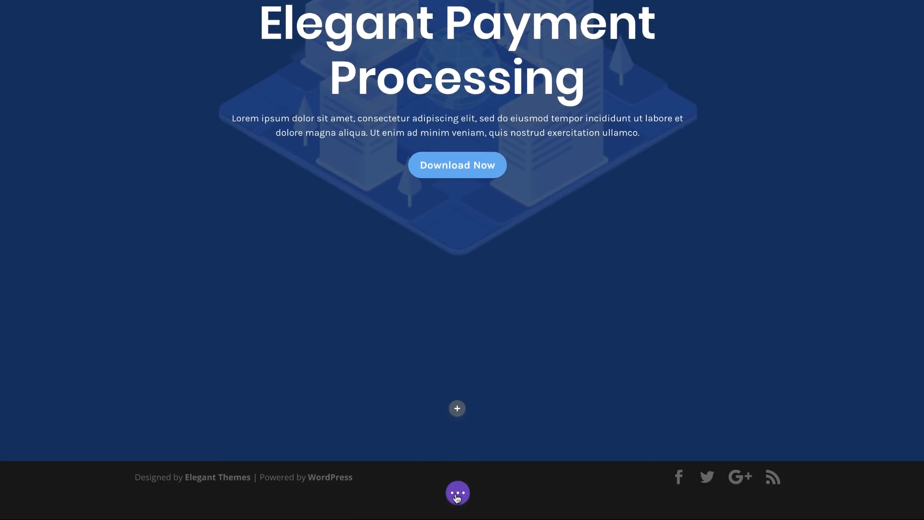
left_click(439, 460)
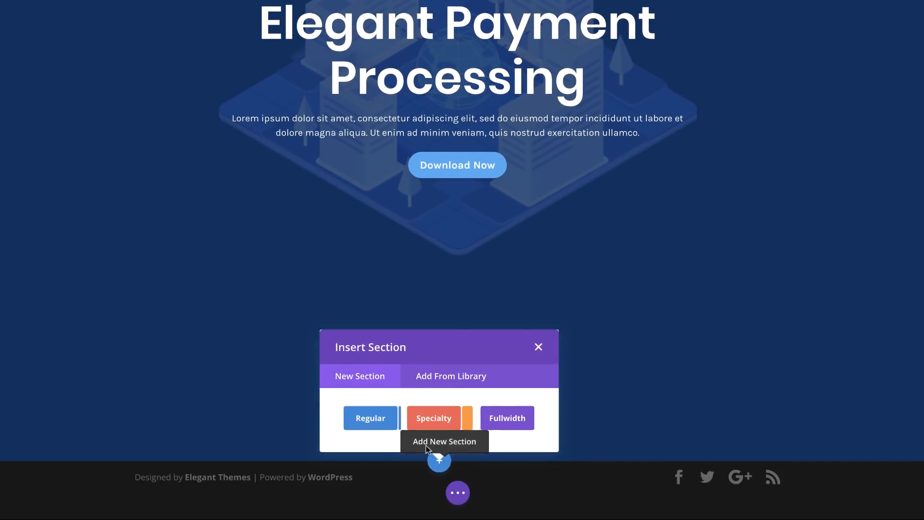
left_click(378, 419)
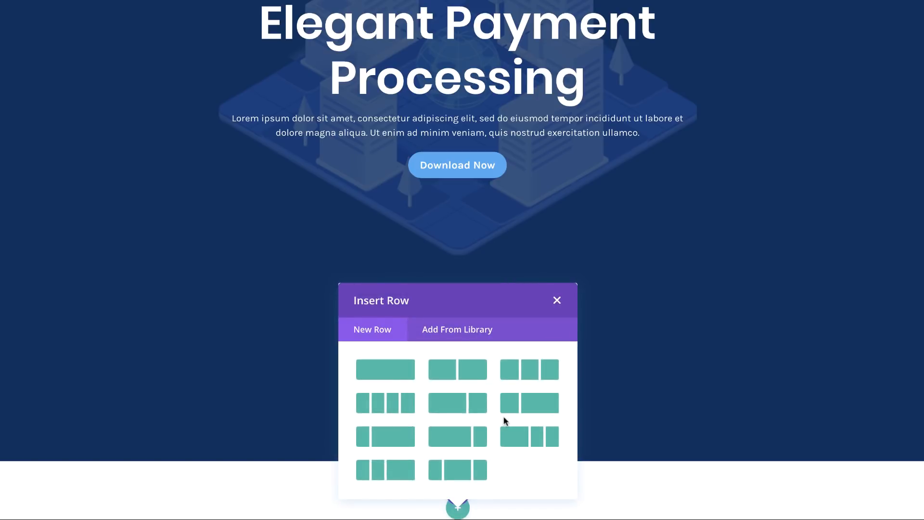
left_click(541, 405)
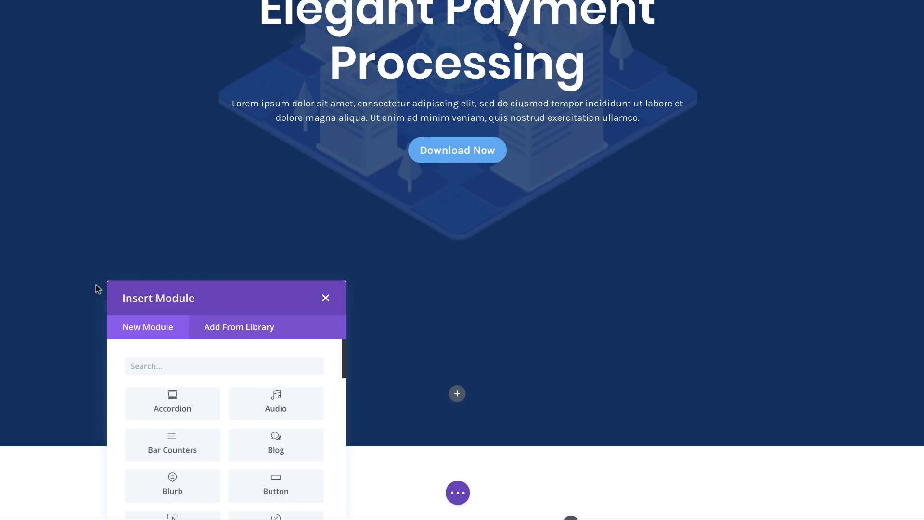
left_click(326, 298)
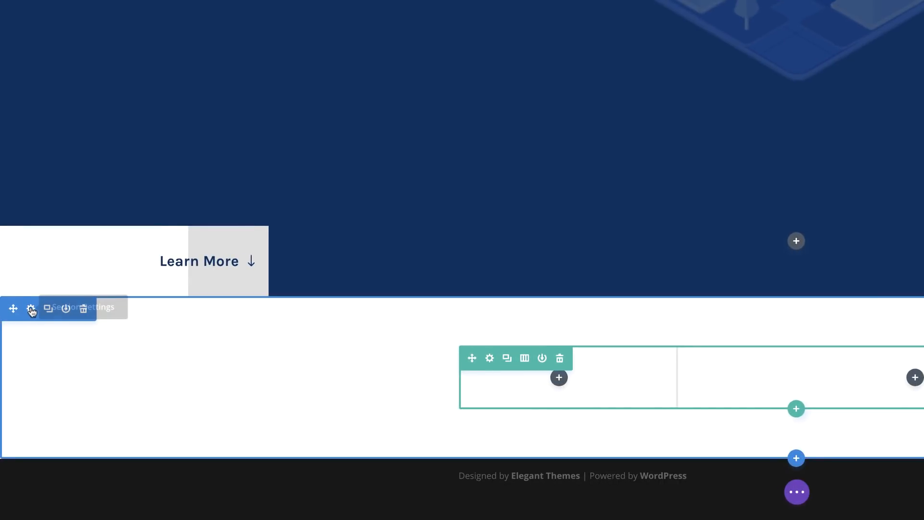
Step: Set the new section's background colour to #eaecf2
left_click(31, 308)
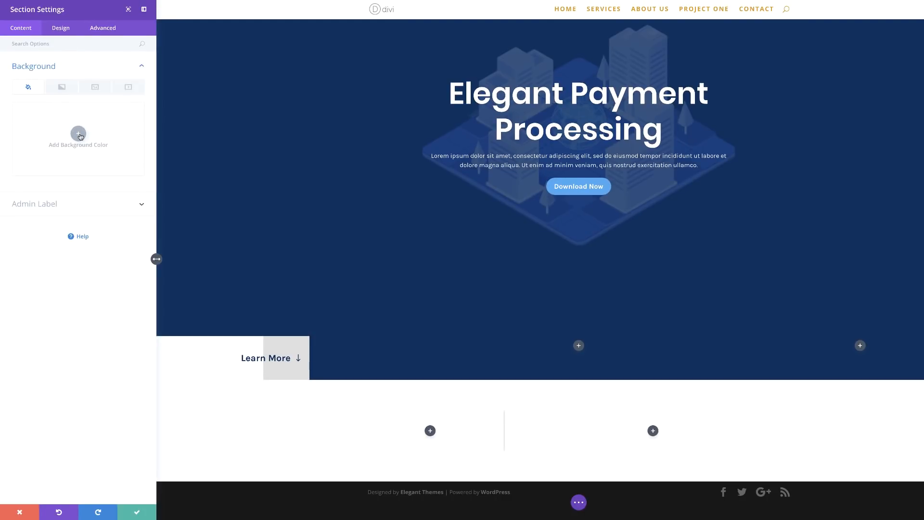
left_click(79, 134)
left_click(33, 111)
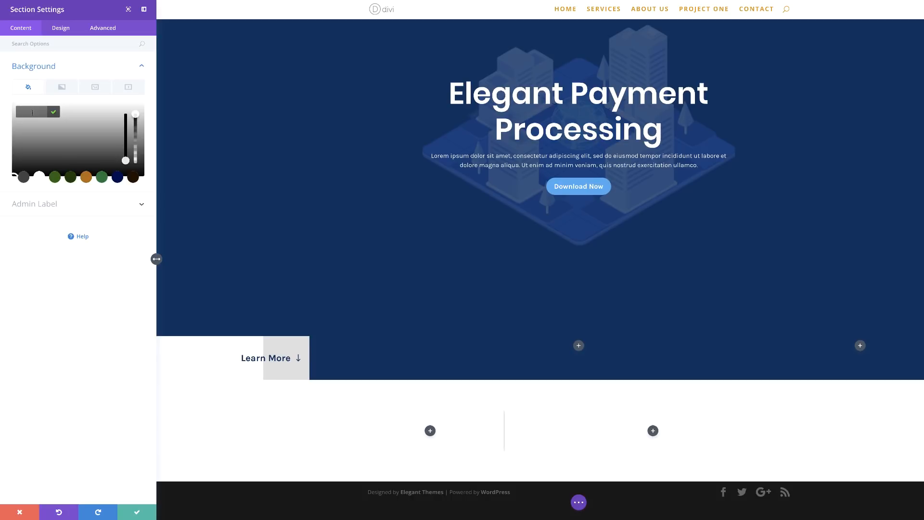
type("#eaecf2")
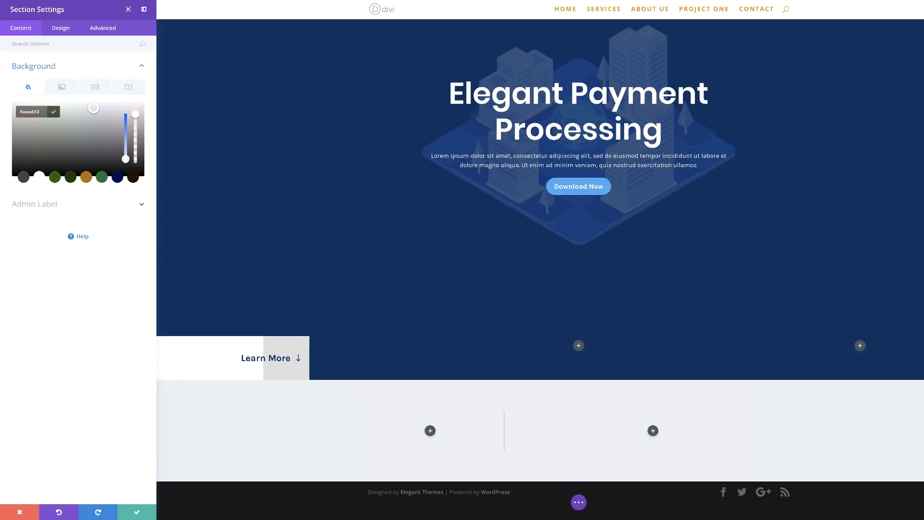
Step: Set the new section's custom padding to a linked 0px at top and bottom
left_click(62, 28)
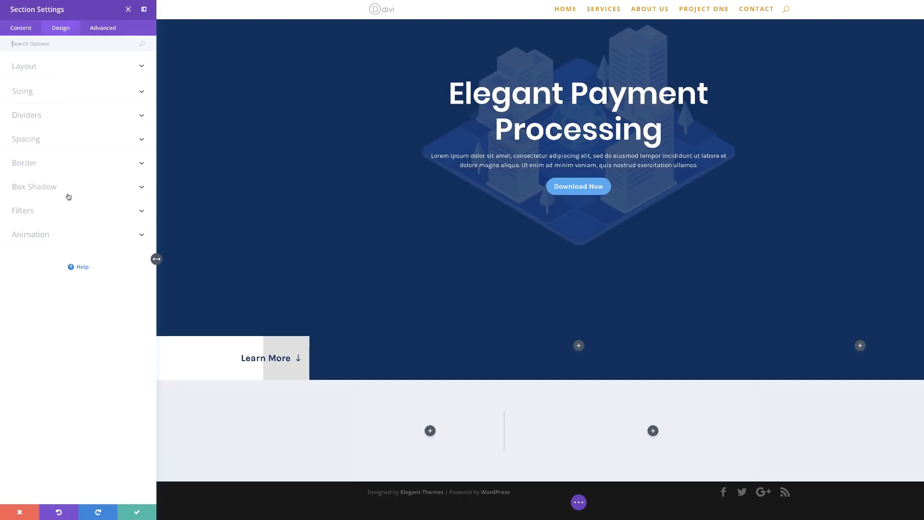
left_click(32, 141)
left_click(37, 208)
left_click(24, 207)
type("0")
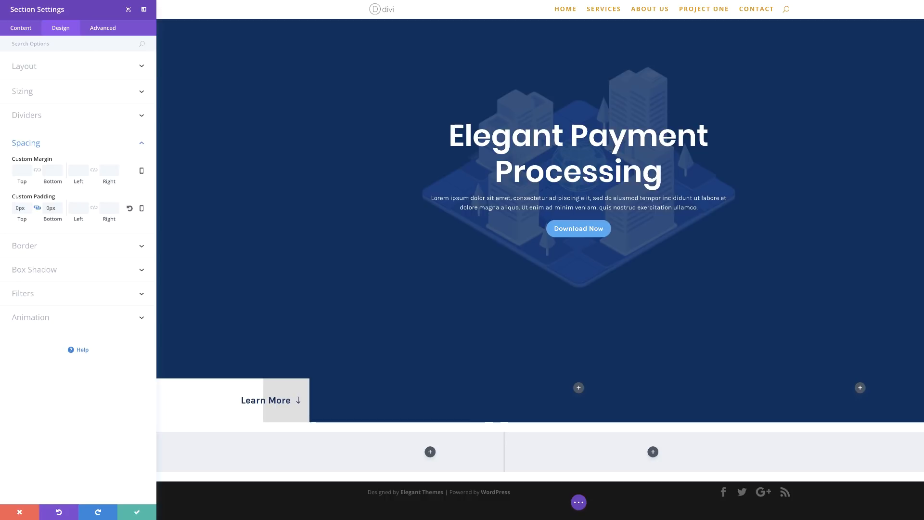
Step: Assign the CSS ID "two" to the new section and save its settings
left_click(110, 29)
left_click(56, 68)
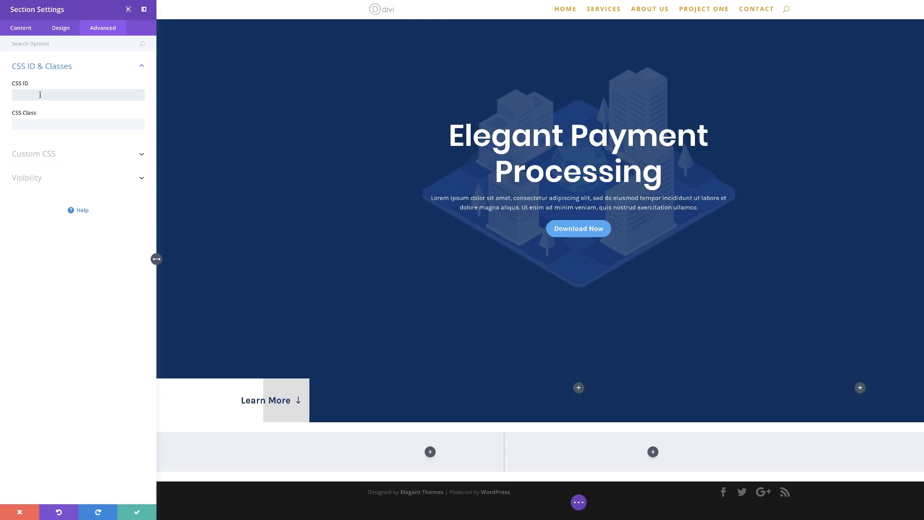
type("two")
left_click(137, 514)
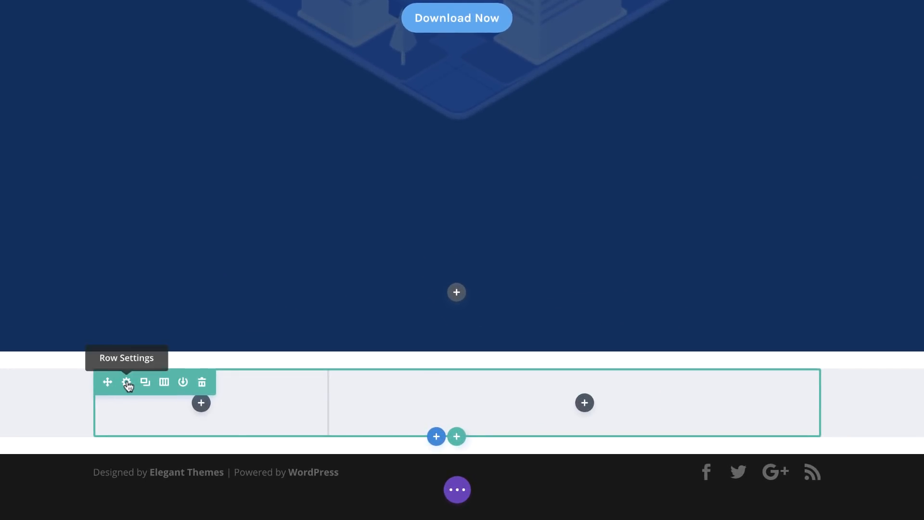
Step: Copy the row styles of the Learn More row and paste them onto the row of the new section below
left_click(127, 383)
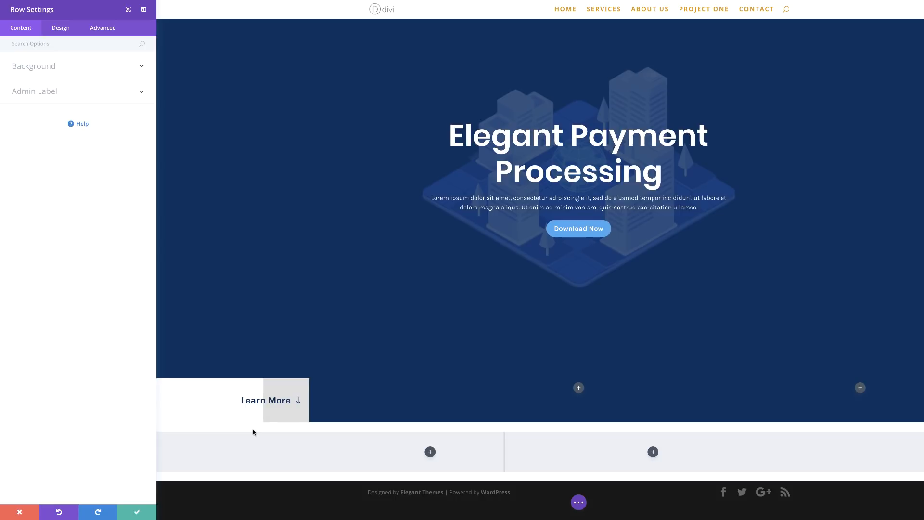
left_click(136, 513)
mouse_move(143, 397)
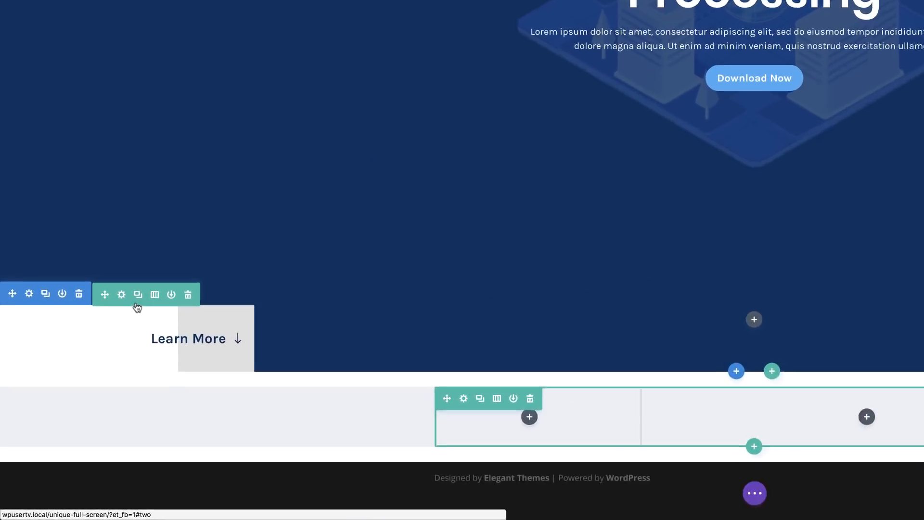
right_click(148, 277)
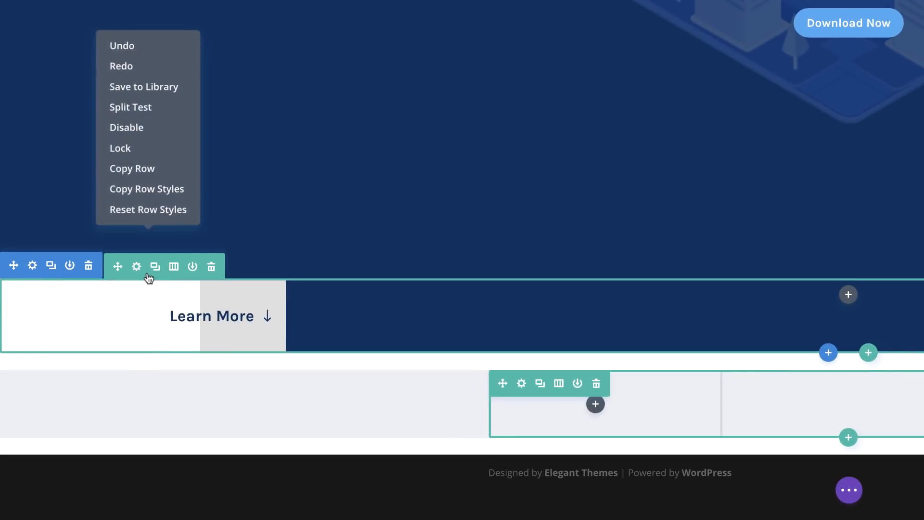
left_click(179, 189)
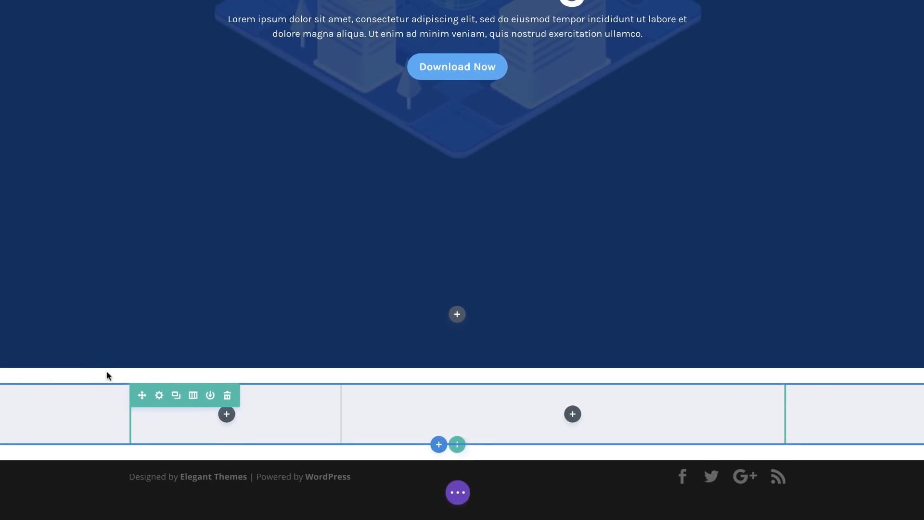
right_click(150, 397)
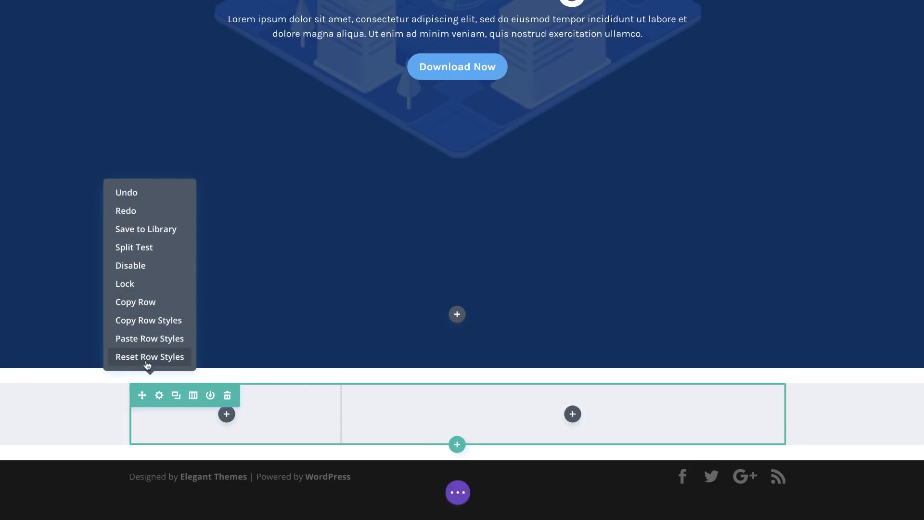
left_click(149, 338)
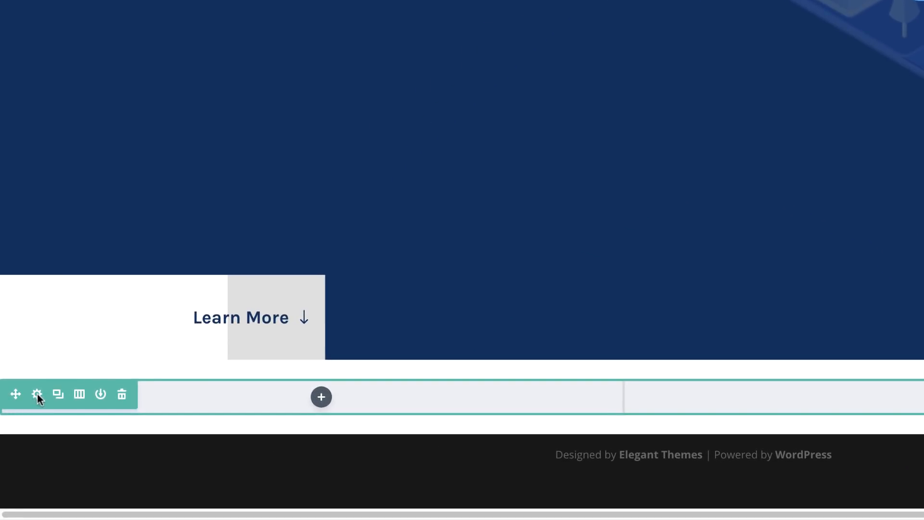
Step: Set the column 1 background colour of the new section's row to #ffffff
left_click(36, 394)
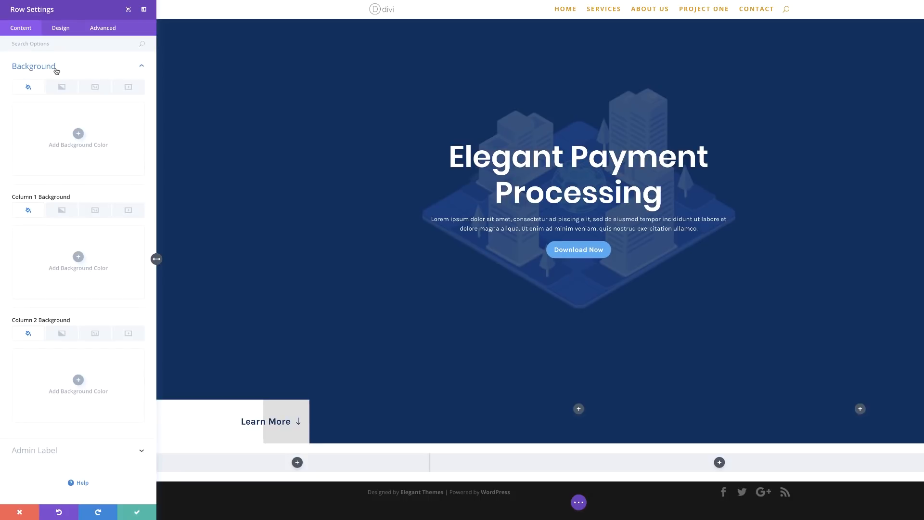
left_click(77, 256)
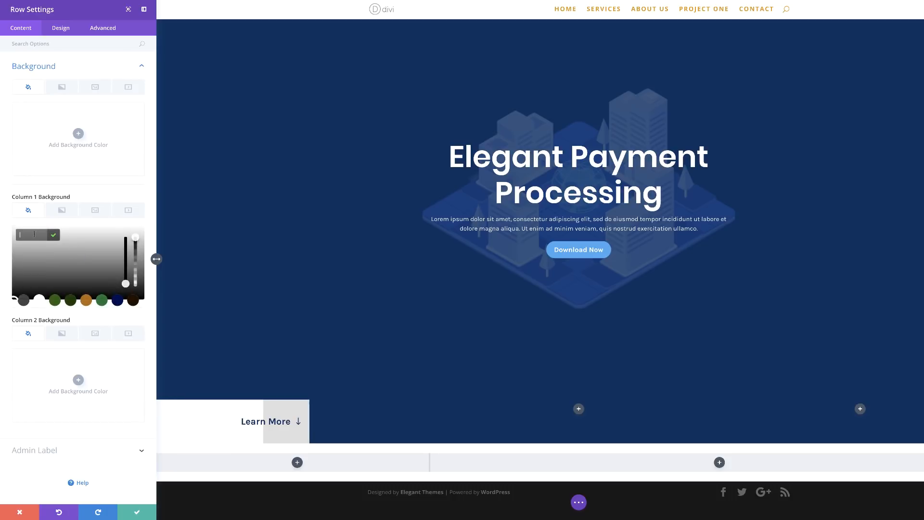
type("#ffffff")
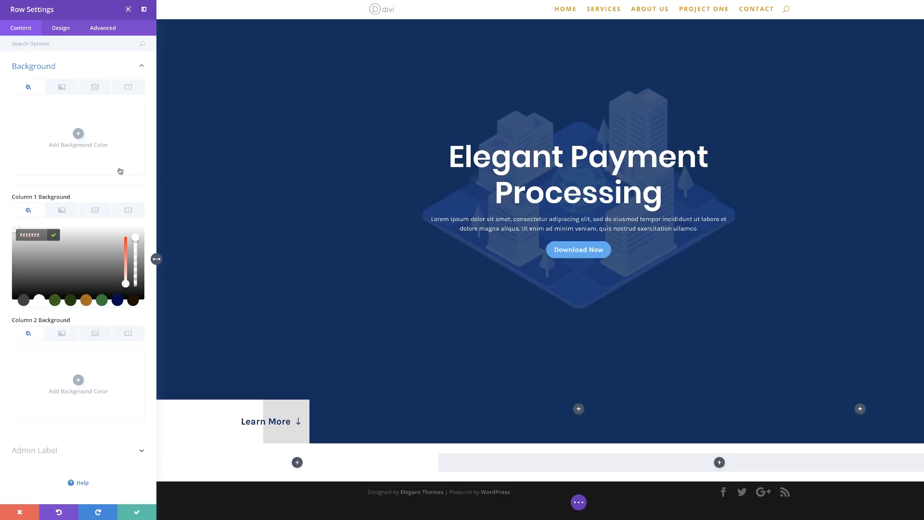
Step: Set the row's bottom padding to 10% and column 2's padding to 10% top, 10% left and 6% right, and save the row
left_click(62, 29)
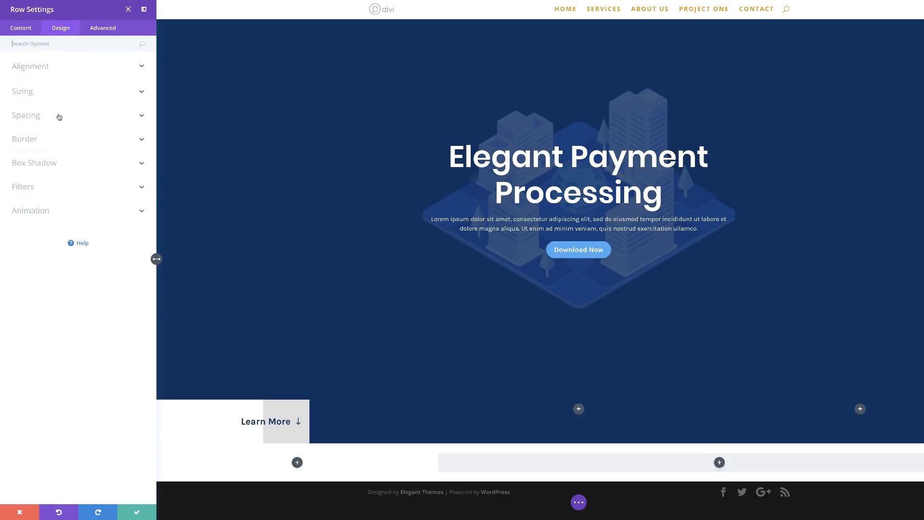
left_click(37, 117)
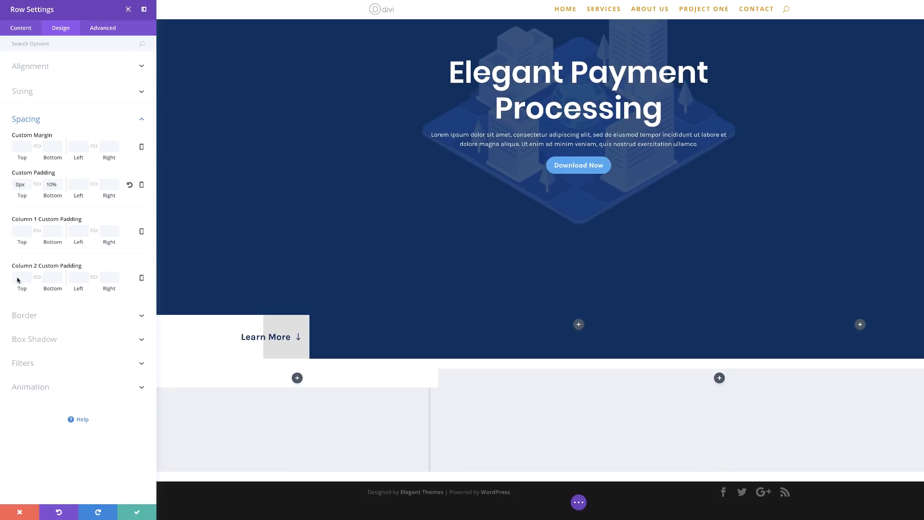
left_click(18, 278)
type("10%")
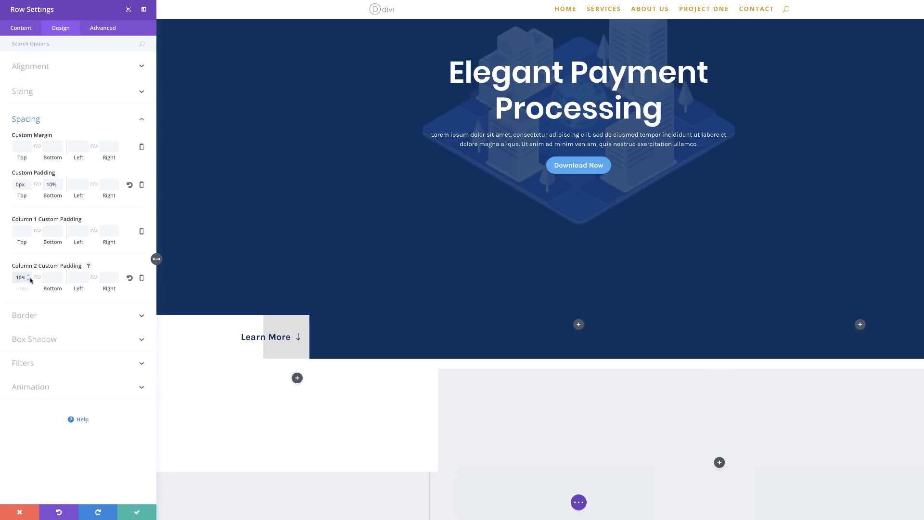
left_click(77, 277)
type("10%")
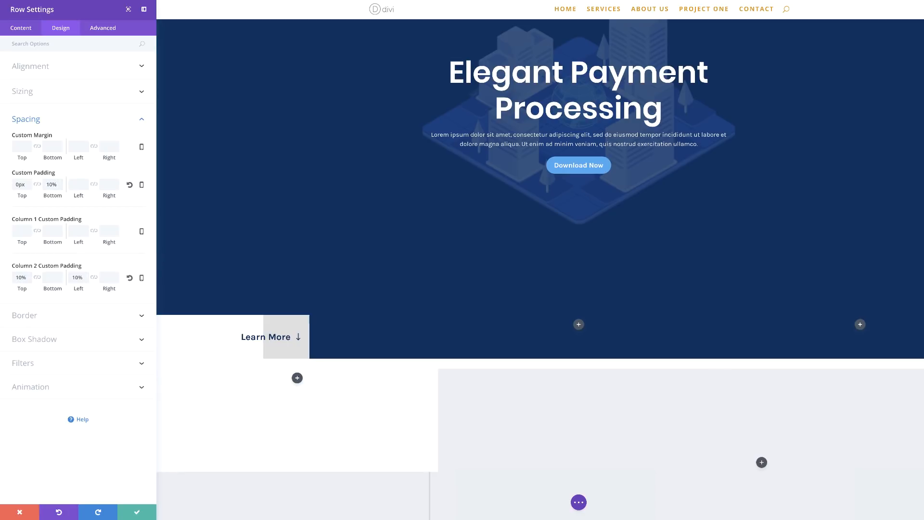
left_click(106, 278)
type("6%")
left_click(138, 513)
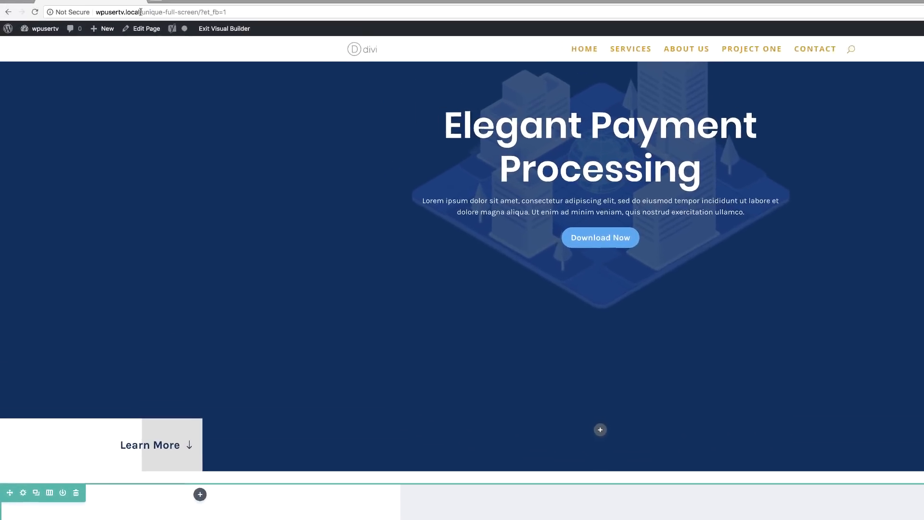
Step: Open the wpusertv.local site in a new browser tab and go to the Menus page of its WordPress dashboard
left_click_drag(152, 27, 103, 29)
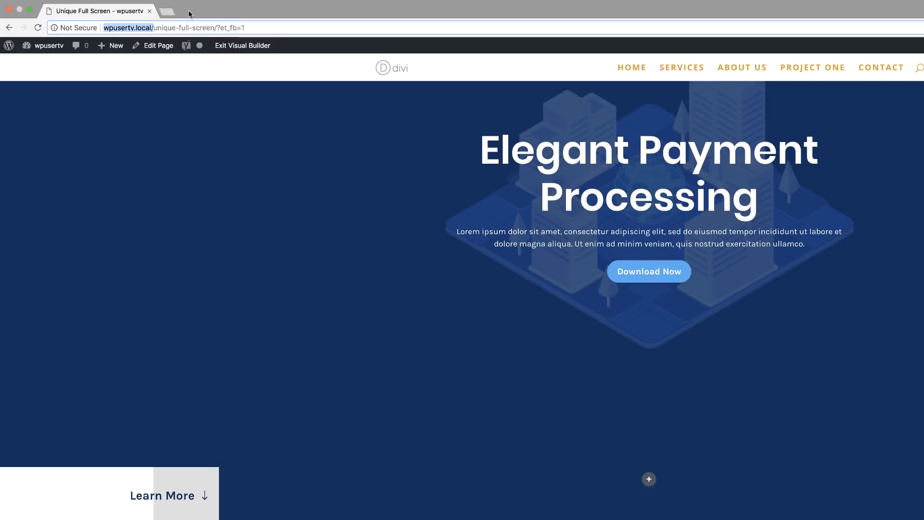
left_click(168, 22)
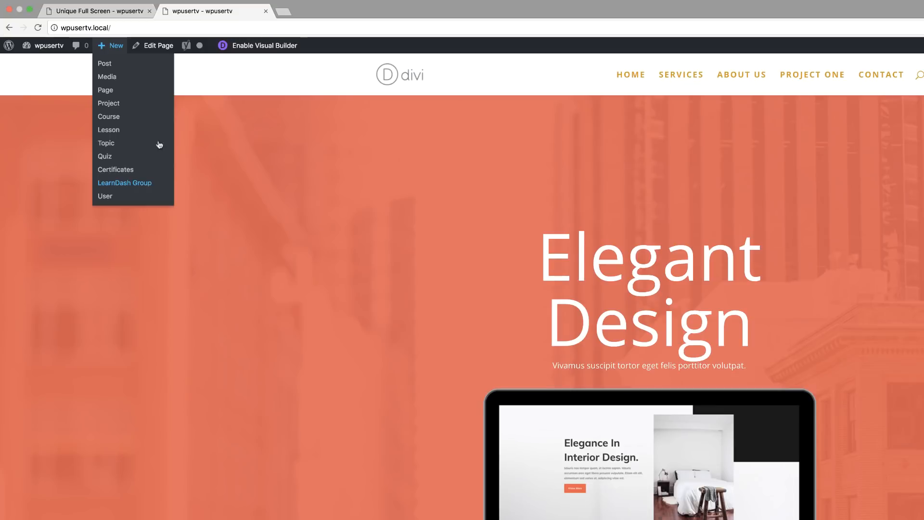
mouse_move(48, 45)
left_click(52, 66)
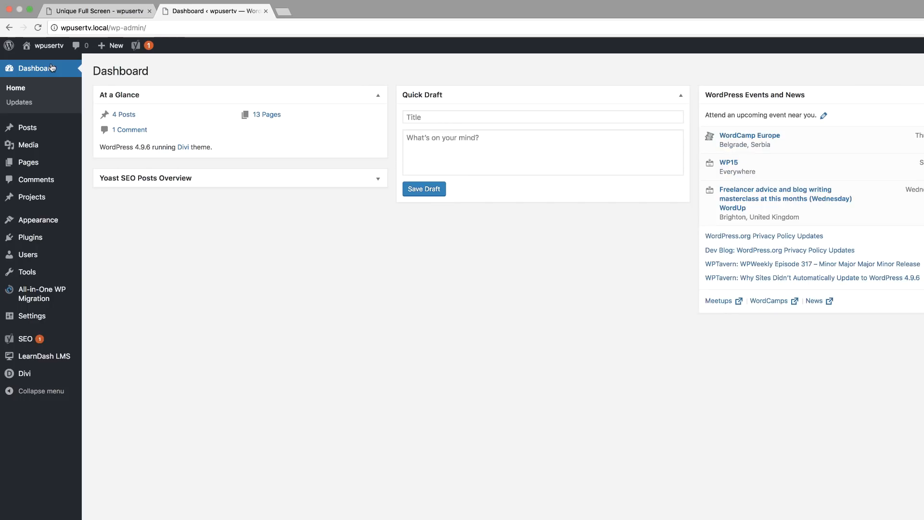
mouse_move(48, 219)
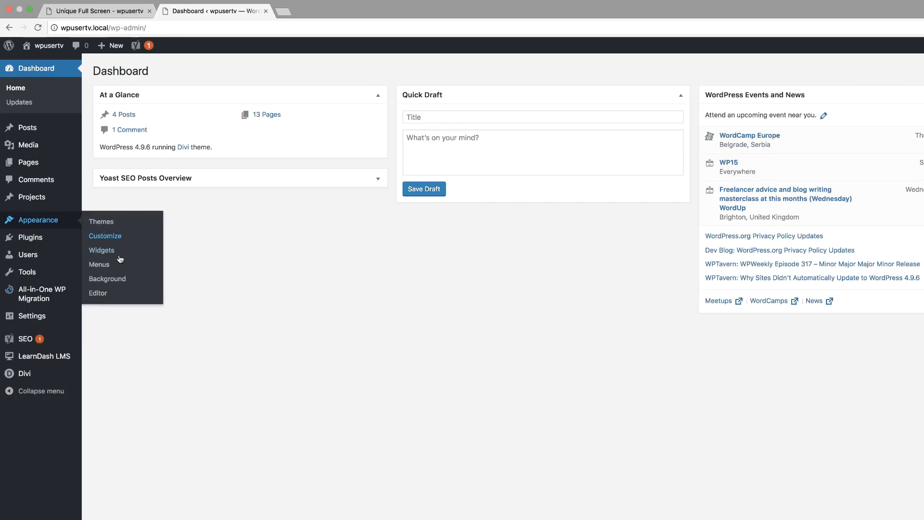
left_click(101, 264)
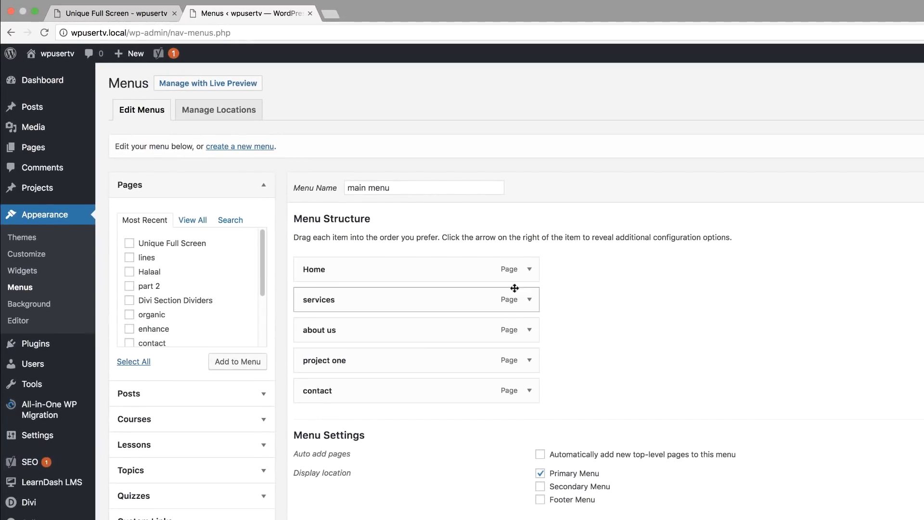
Step: Create a new menu named "menu 2" and assign it to the Primary Menu display location
left_click(244, 149)
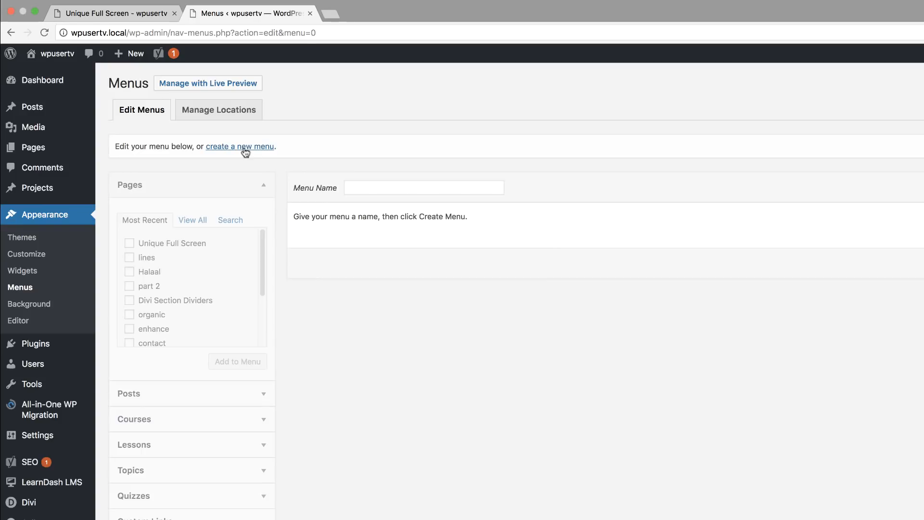
left_click(364, 189)
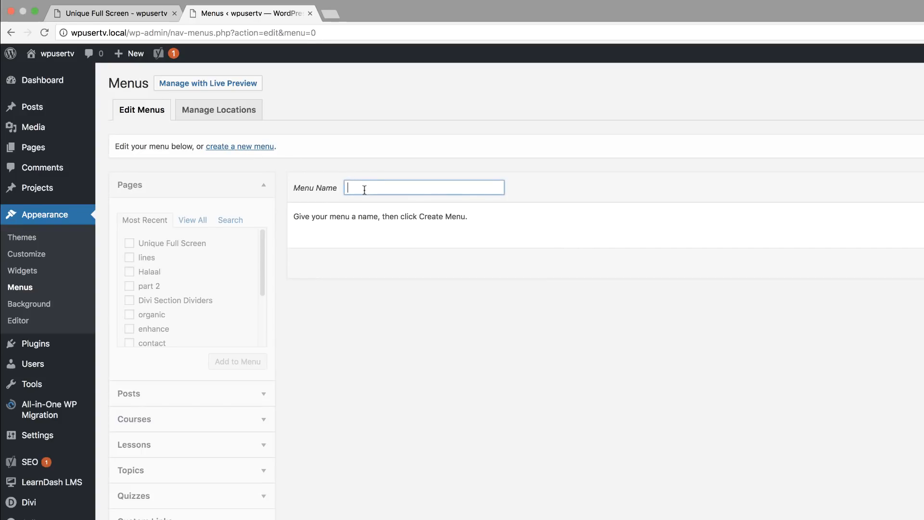
type("menu")
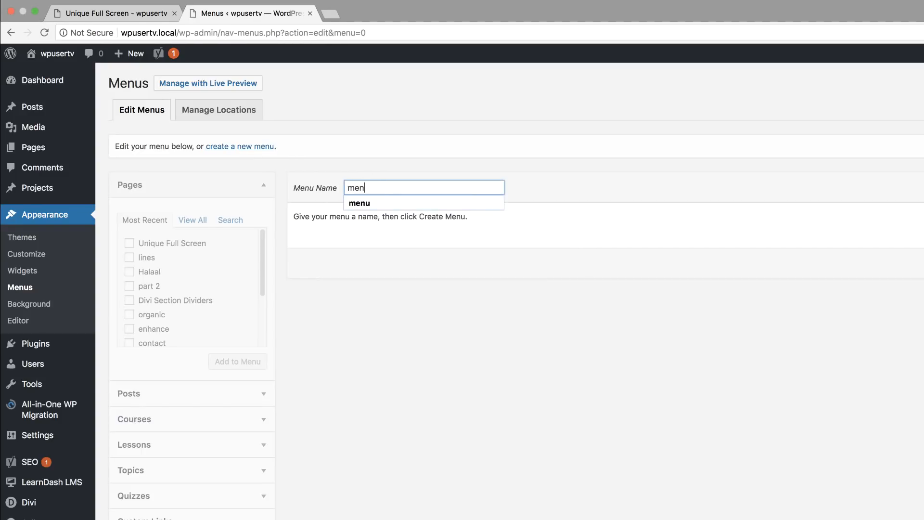
key("BackSpace")
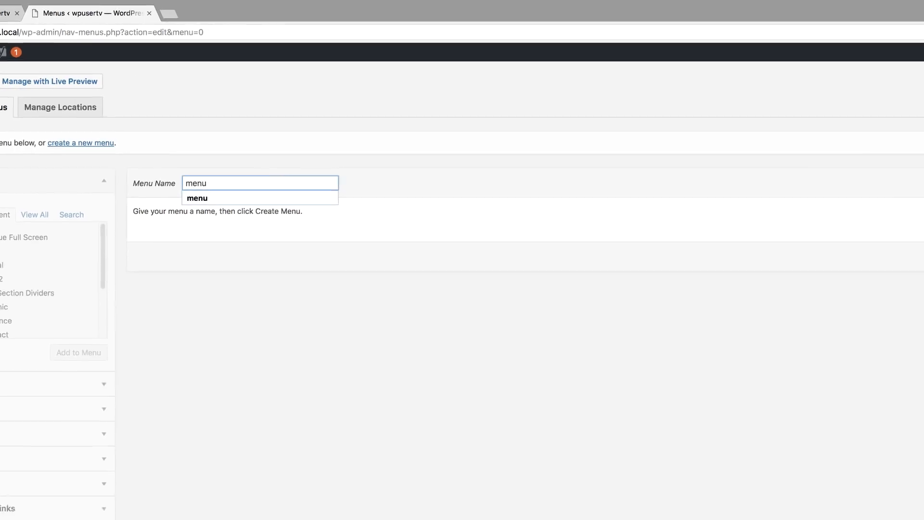
left_click(875, 176)
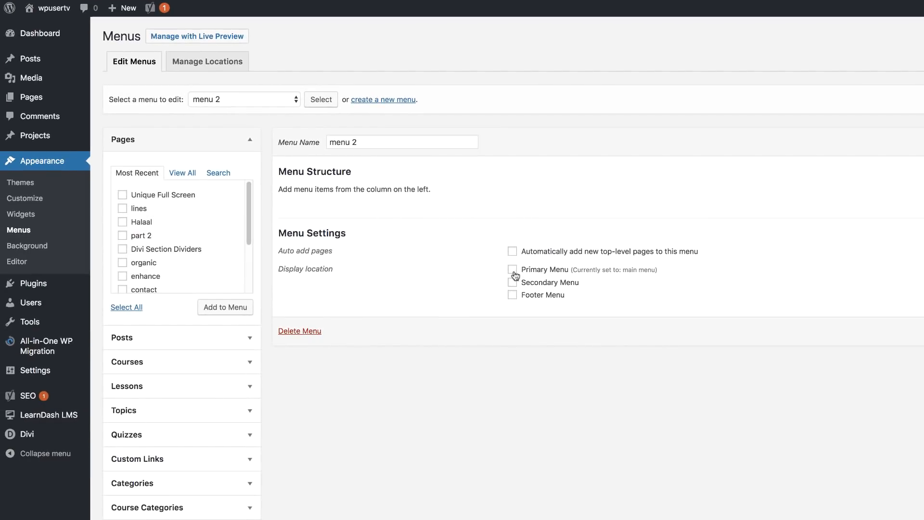
left_click(512, 271)
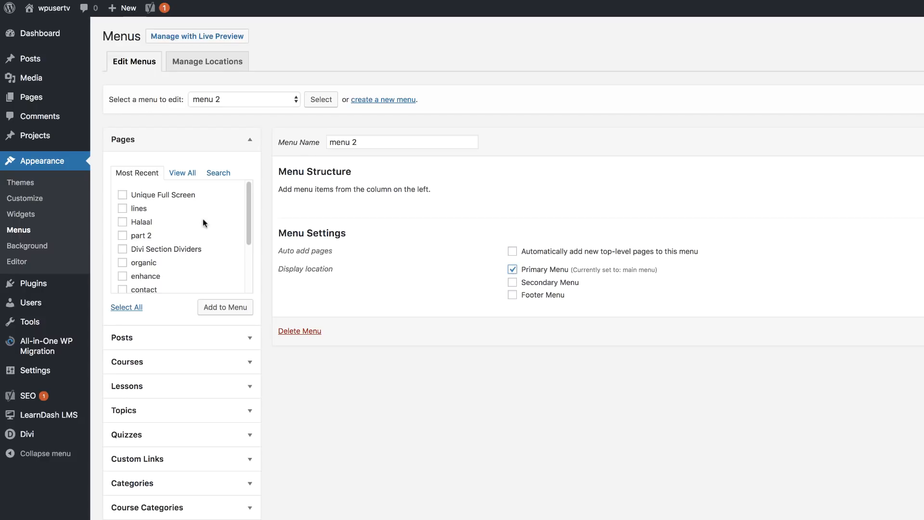
Step: Add the about us, contact, Home and organic pages to menu 2 with Home in first place, and save the menu
left_click_drag(249, 223, 249, 282)
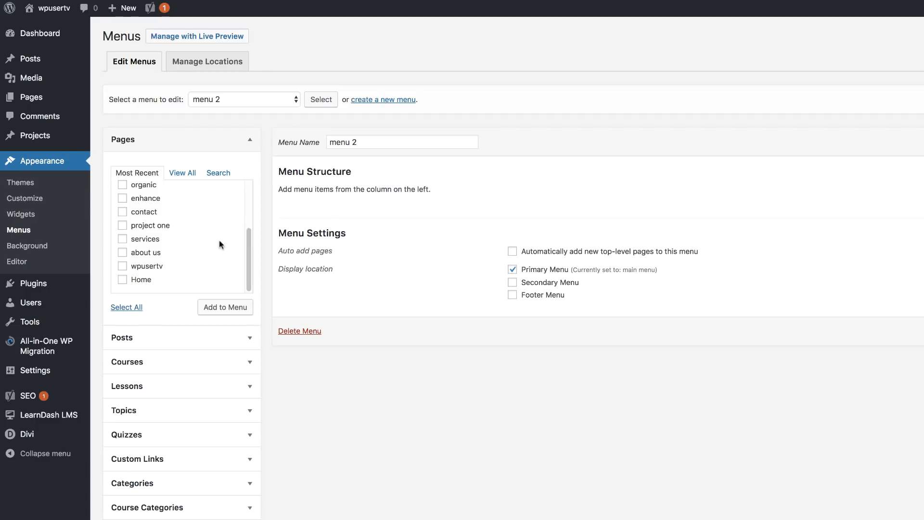
left_click(183, 174)
left_click(122, 209)
left_click(123, 221)
scroll(124, 246, "down", 1)
left_click(123, 246)
scroll(126, 249, "down", 2)
left_click(122, 244)
scroll(183, 250, "up", 3)
left_click(243, 310)
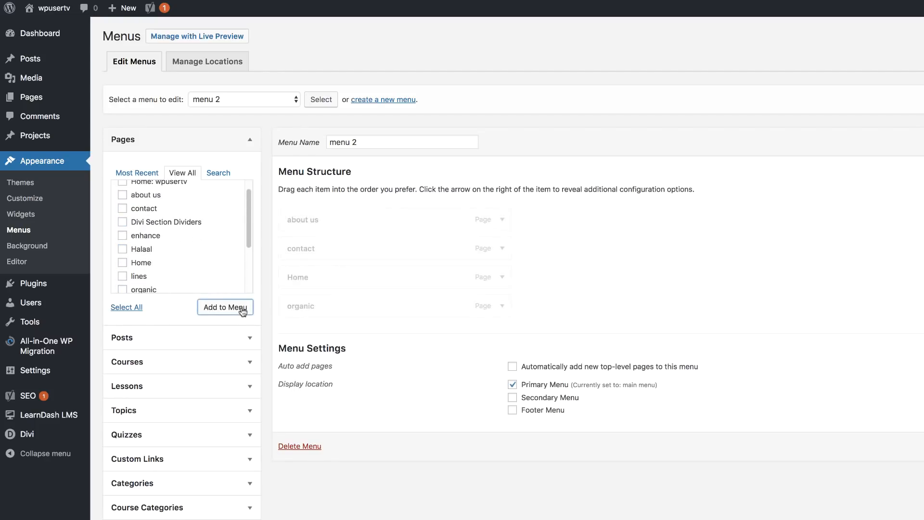
left_click_drag(301, 277, 299, 217)
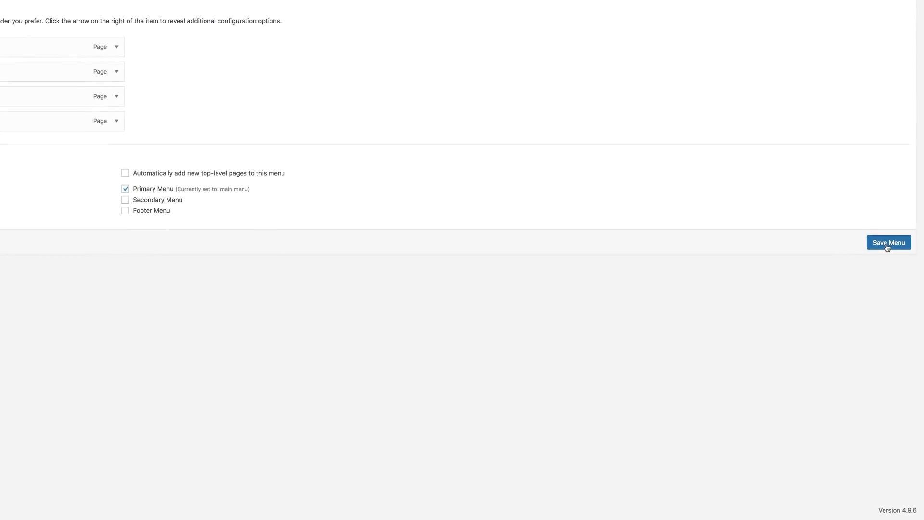
left_click(885, 243)
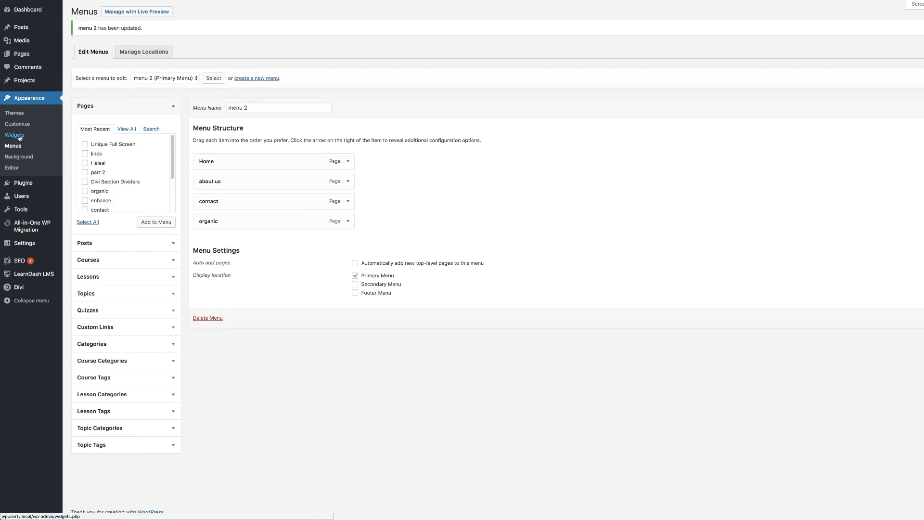
Step: Create a new widget area named "Menu 2" on the Widgets page
left_click(19, 136)
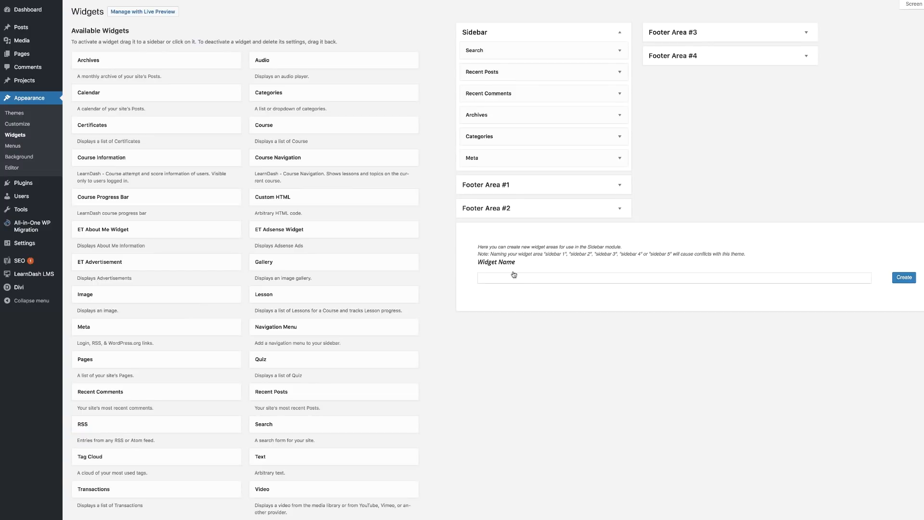
left_click(513, 277)
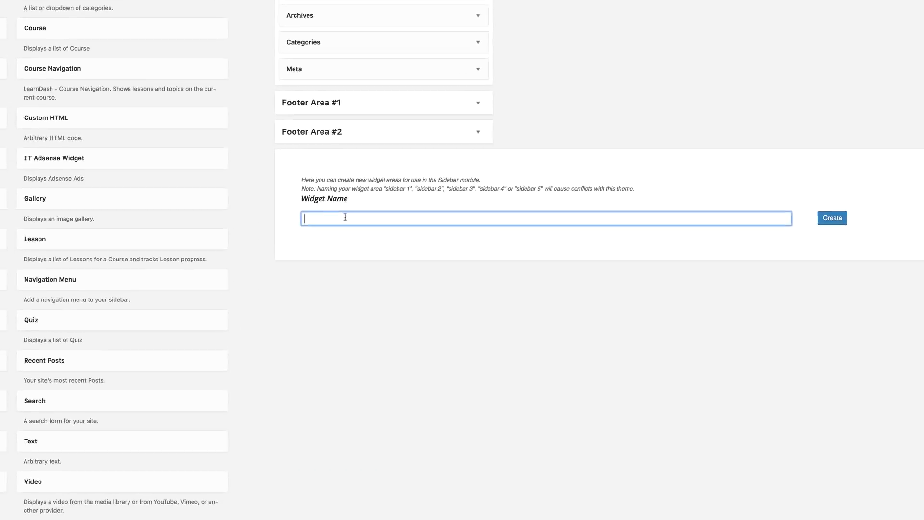
type("Menu 2")
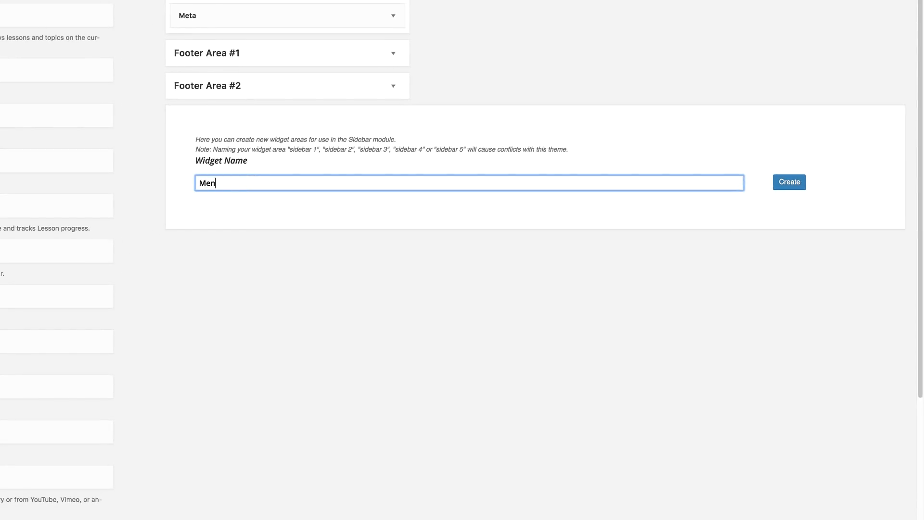
left_click(796, 185)
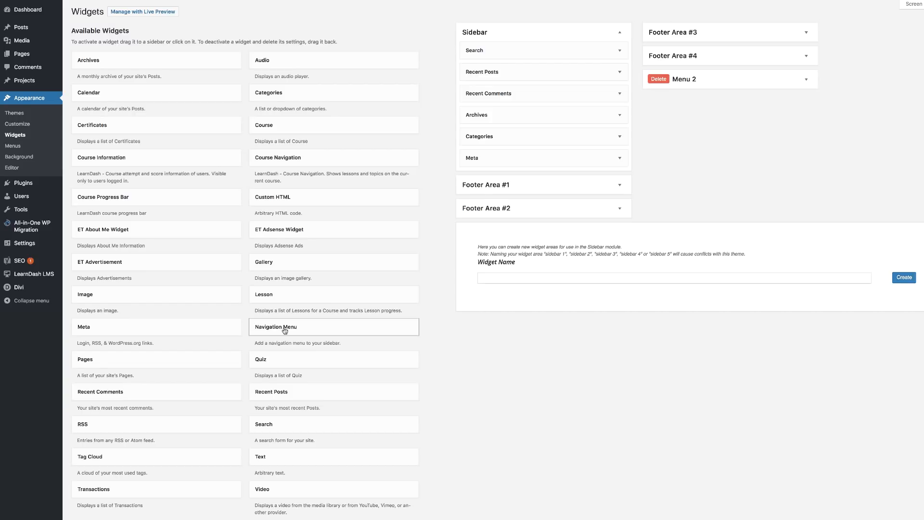
Step: Add a Navigation Menu widget to the Menu 2 widget area, select menu 2 as its menu, and save it
left_click(721, 85)
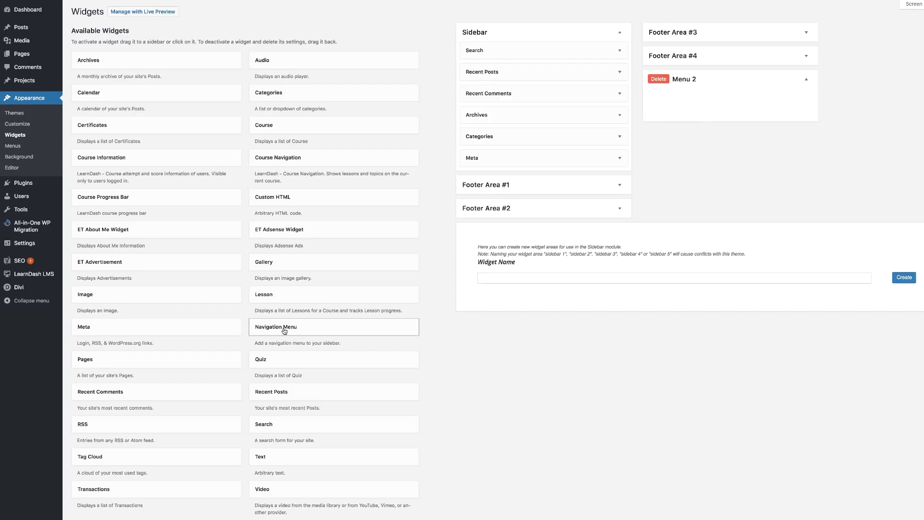
left_click_drag(284, 331, 682, 103)
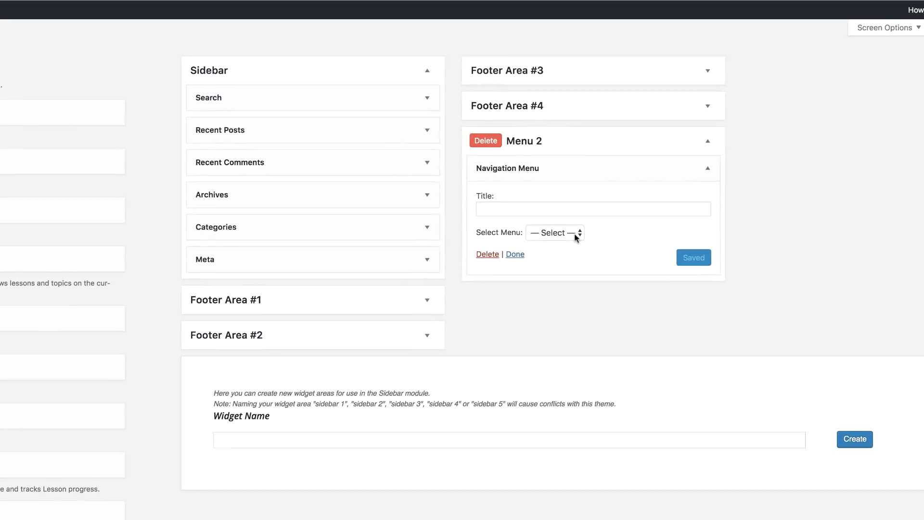
left_click(647, 188)
left_click(575, 256)
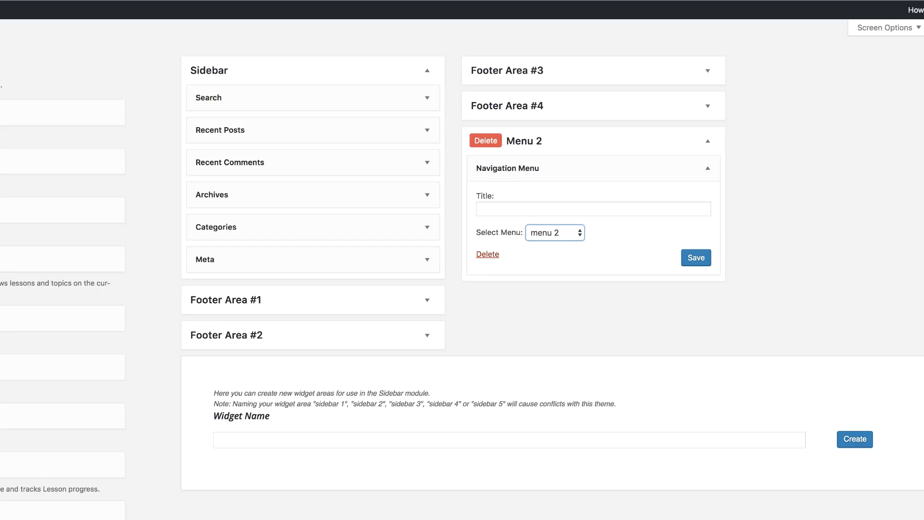
left_click(699, 260)
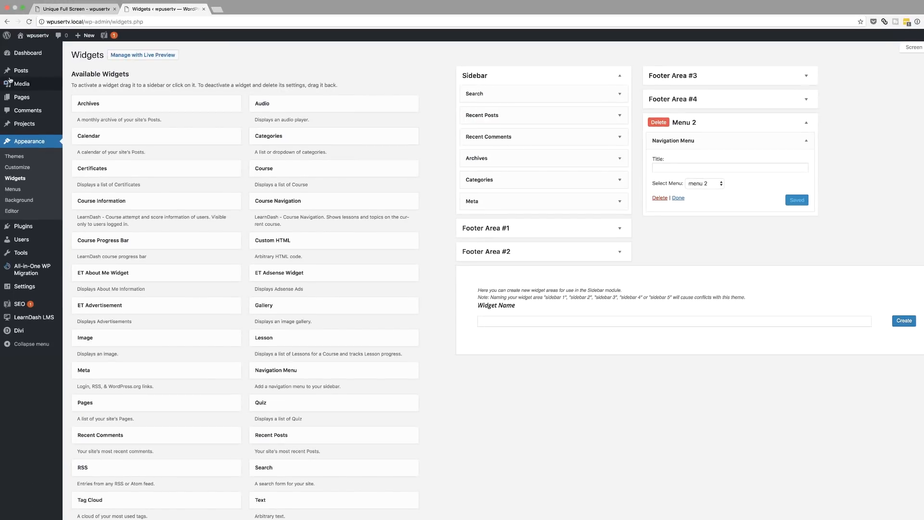
Step: Return to the Unique Full Screen page and insert a Sidebar module in the white column below Learn More, using the Menu 2 widget area
left_click(107, 9)
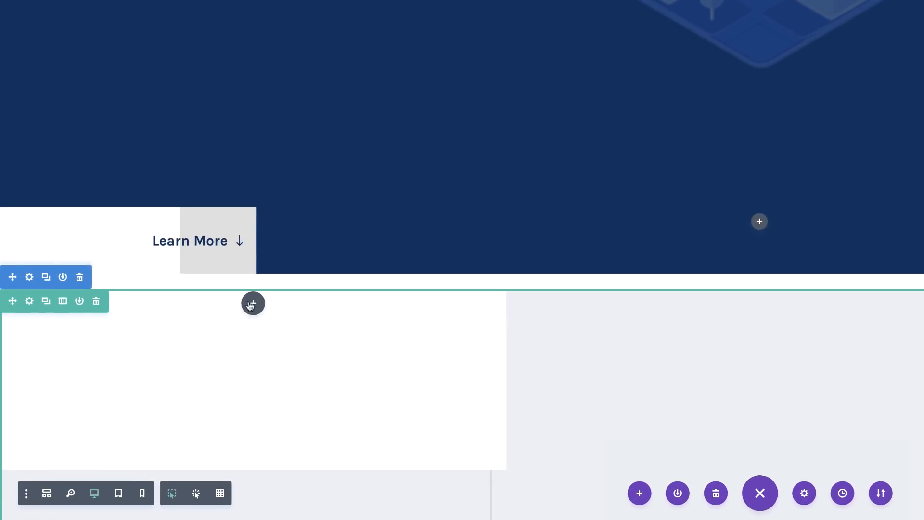
left_click(253, 304)
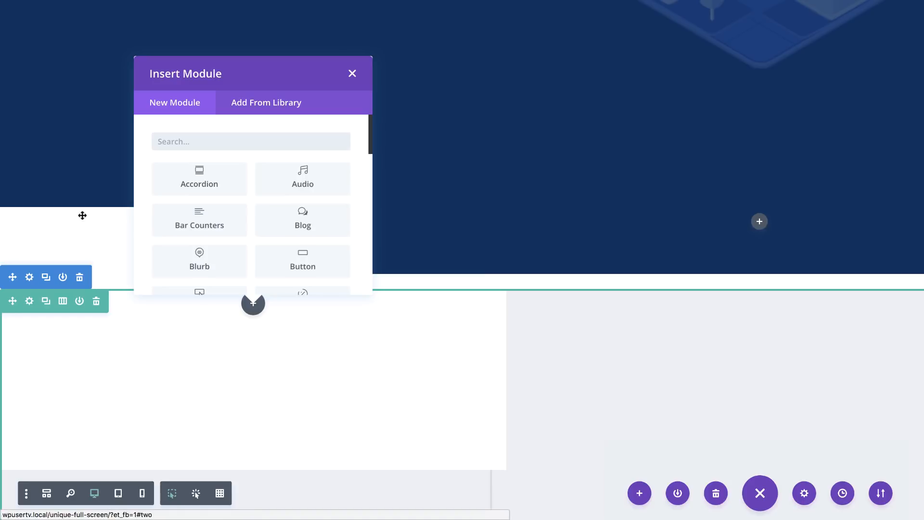
type("si")
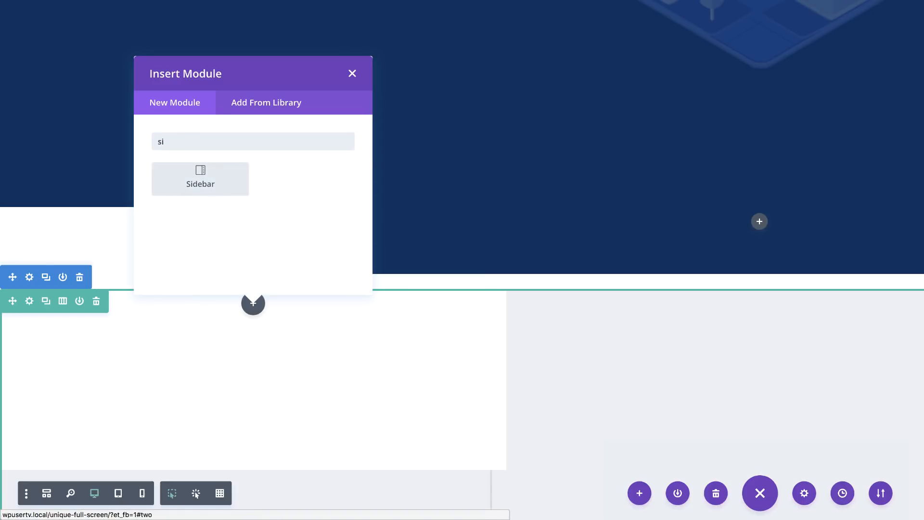
left_click(206, 175)
left_click(90, 98)
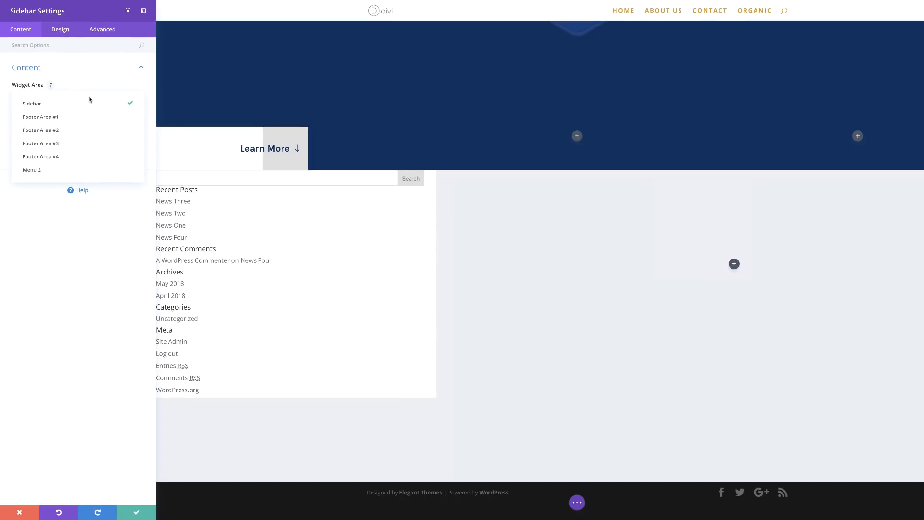
left_click(55, 171)
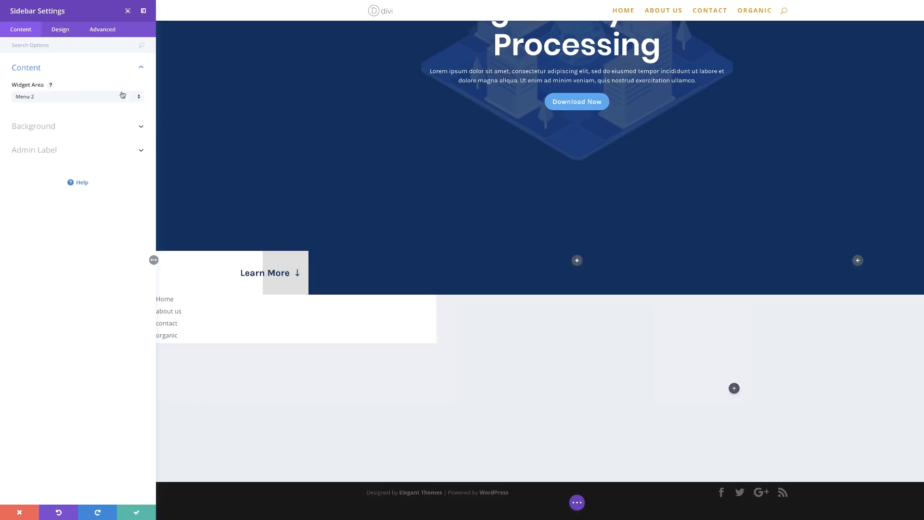
Step: Style the Sidebar module's body text with the Karla font, Bold weight and the colour #0a2f5c
left_click(64, 31)
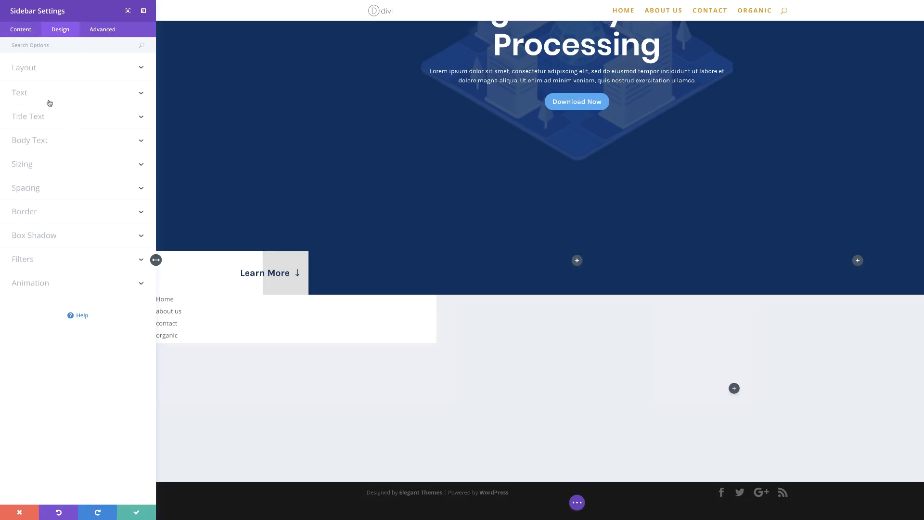
left_click(46, 141)
left_click(41, 80)
left_click(37, 153)
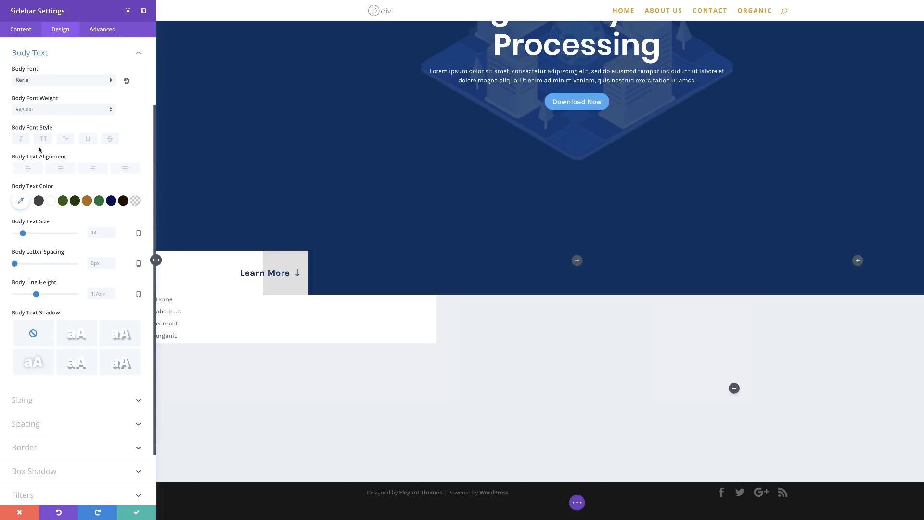
left_click(45, 114)
left_click(47, 115)
left_click(20, 200)
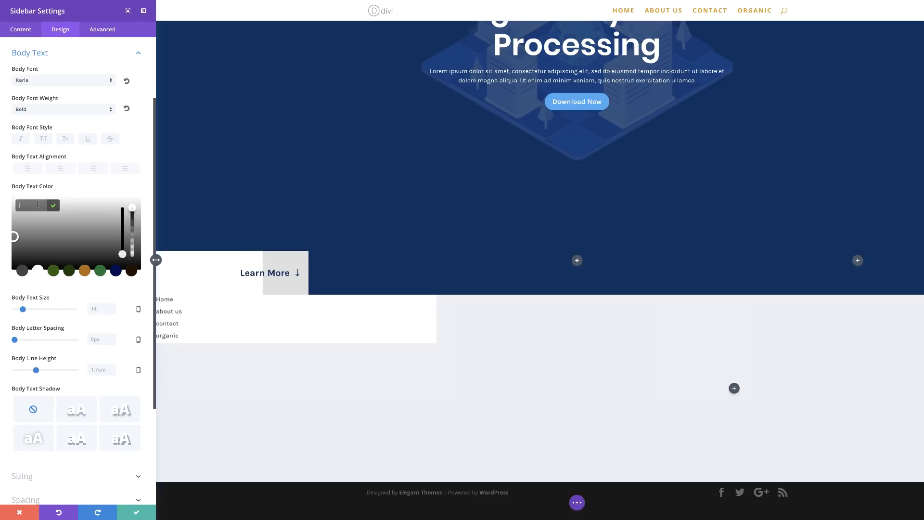
type("#0a2f5c")
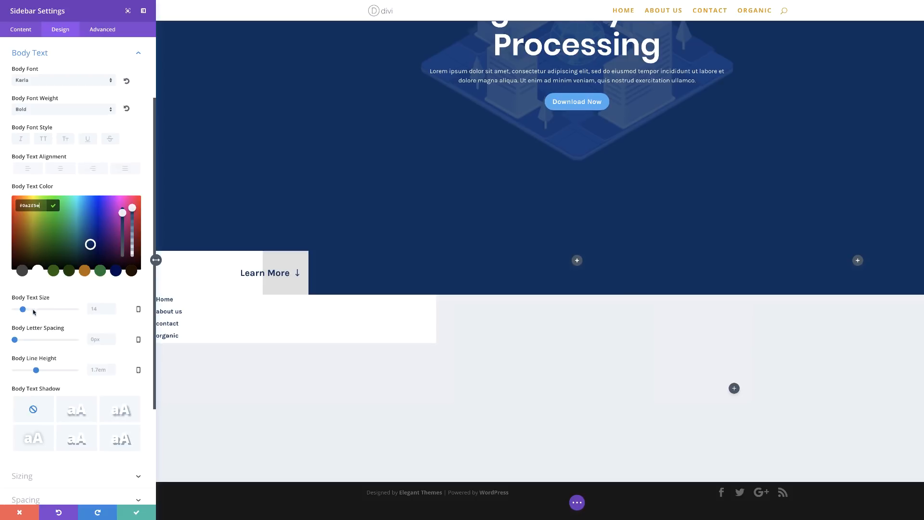
Step: Set the Sidebar module's body text size to 24px and its body line height to 2.3em
left_click(95, 307)
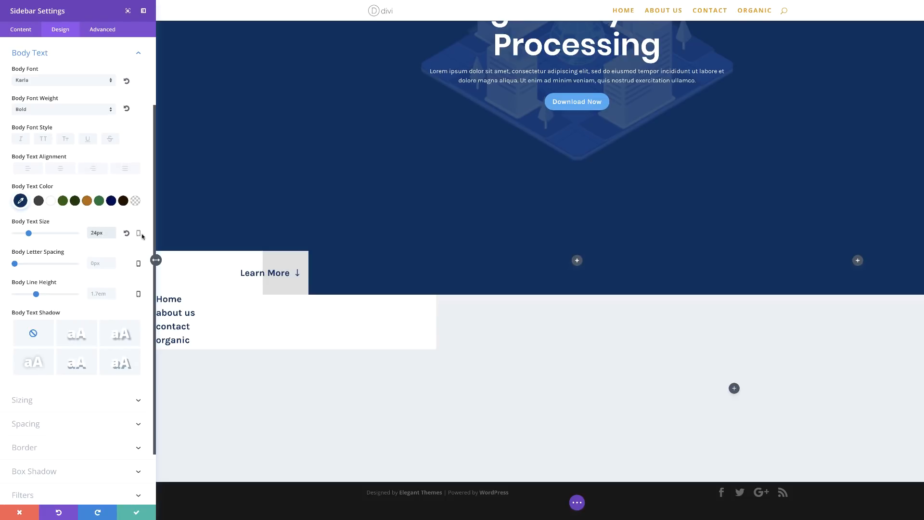
left_click(139, 234)
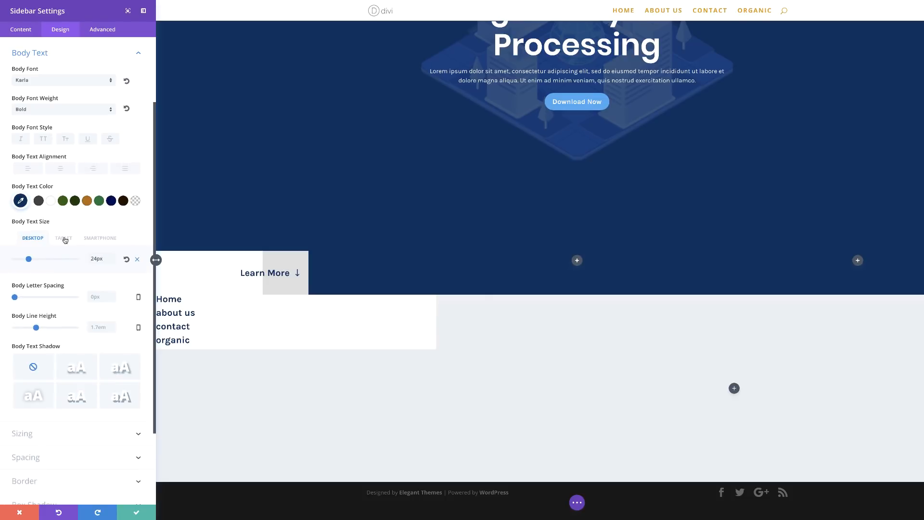
left_click(64, 239)
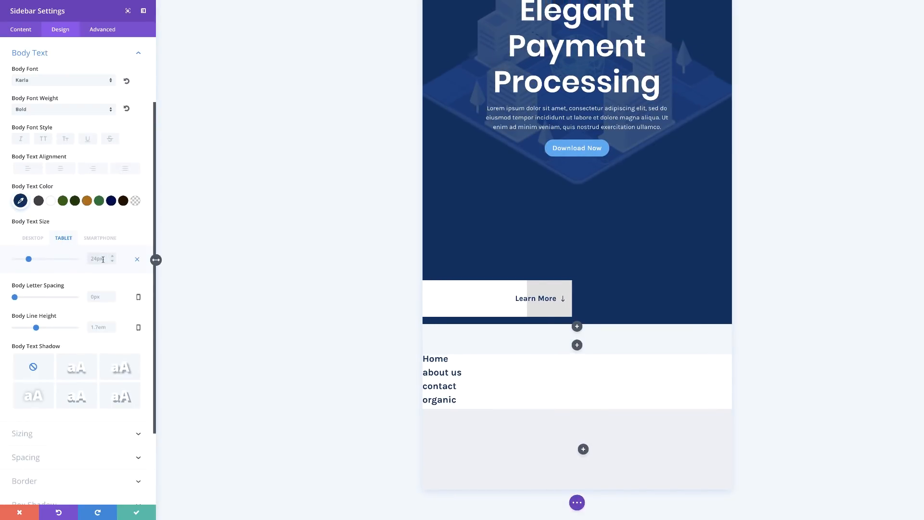
left_click(32, 238)
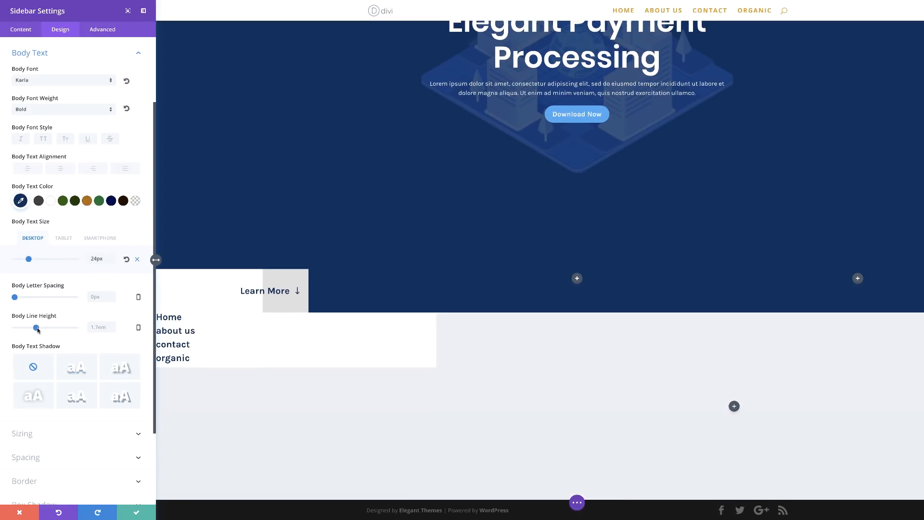
left_click_drag(37, 328, 54, 327)
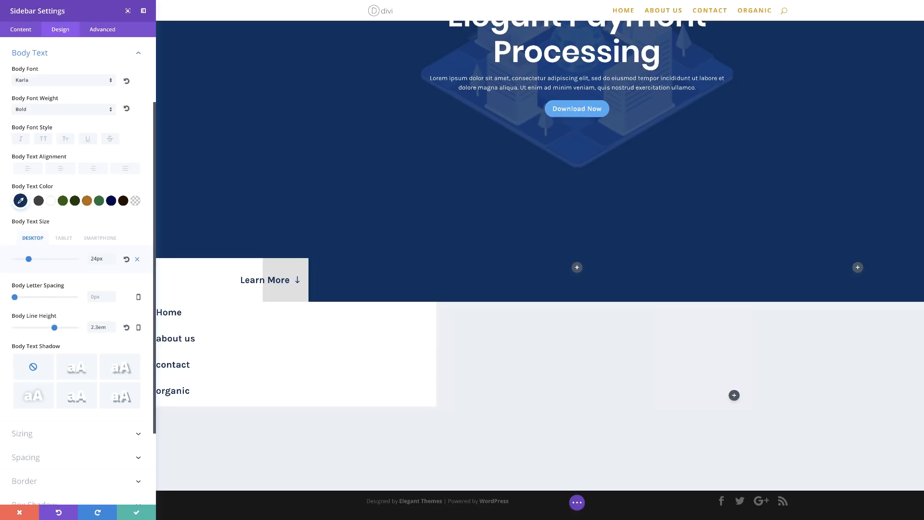
Step: Set the Sidebar module's custom padding to 20px top, 10% bottom and 30% left
scroll(79, 433, "down", 3)
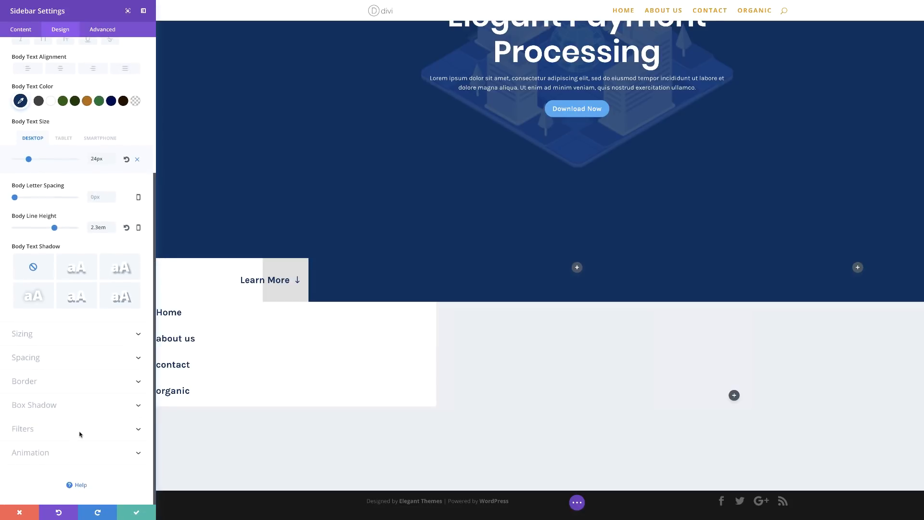
left_click(33, 357)
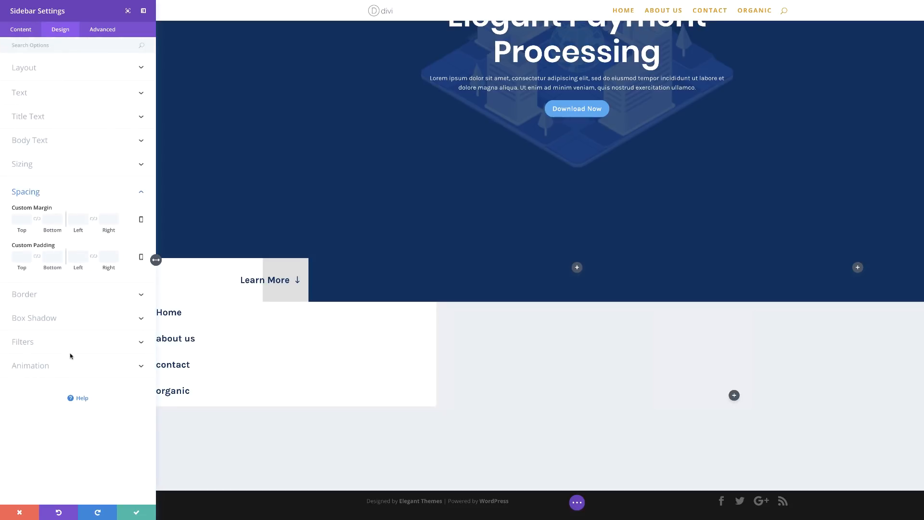
type("20px")
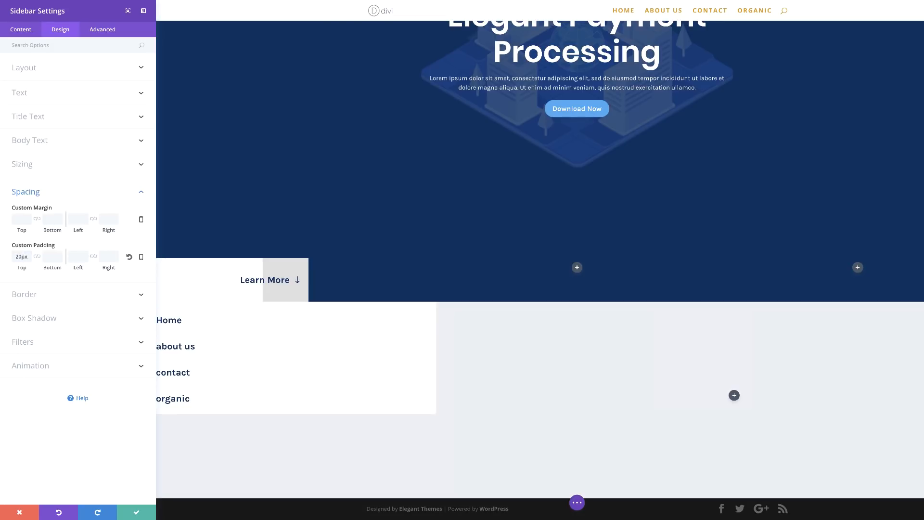
left_click(52, 256)
type("10%")
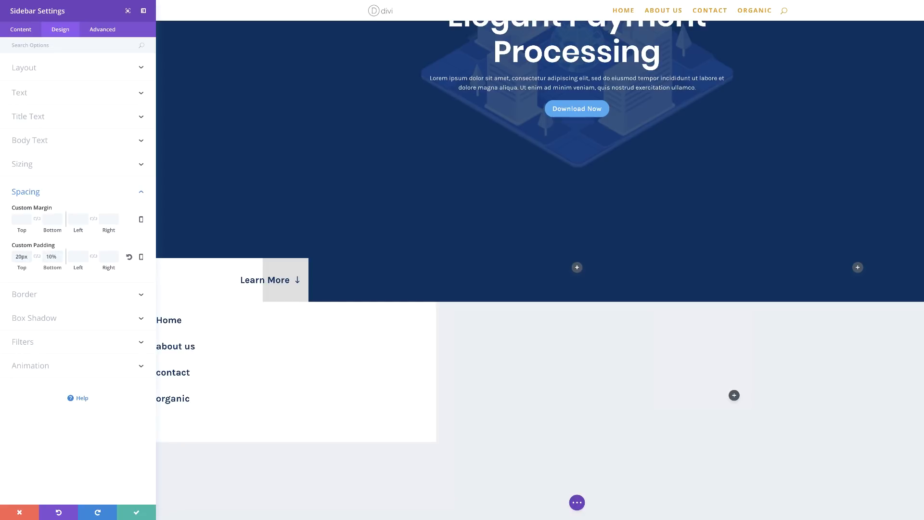
left_click(77, 256)
type("30%")
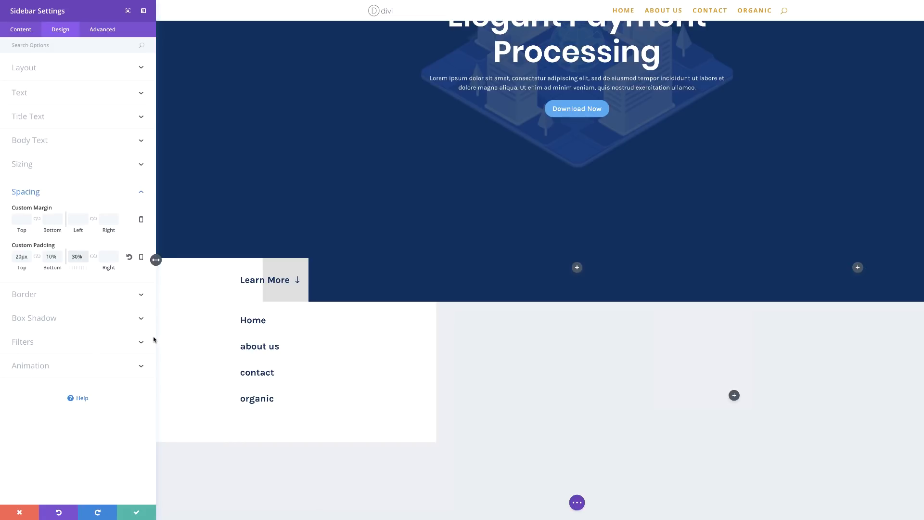
Step: Turn off the border separator in the Sidebar module's layout settings
left_click(39, 251)
left_click(38, 70)
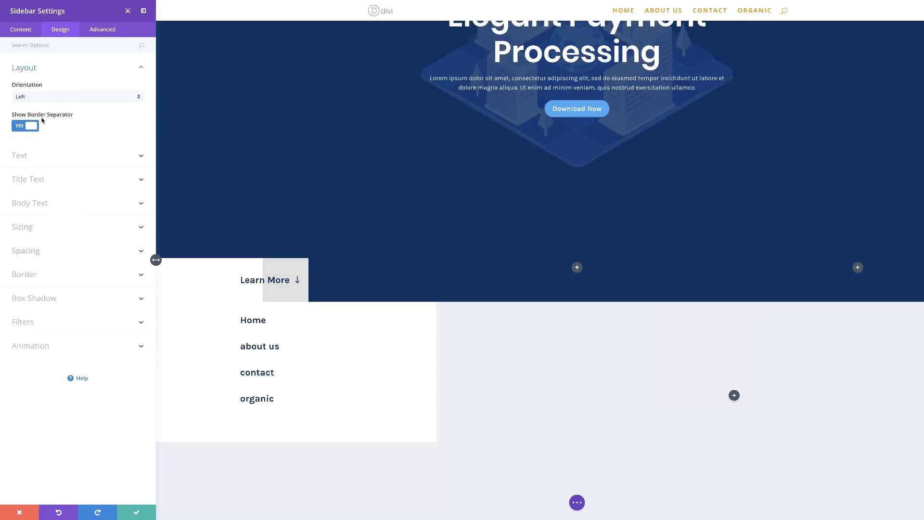
left_click(23, 127)
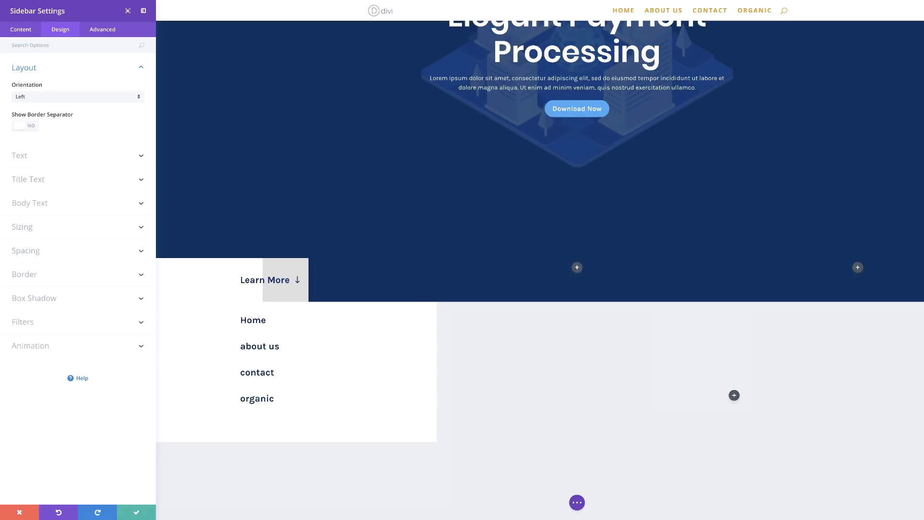
Step: Give the Sidebar module the first box shadow preset with 0px vertical position, 0px blur strength and 1px spread strength
left_click(56, 299)
left_click(66, 280)
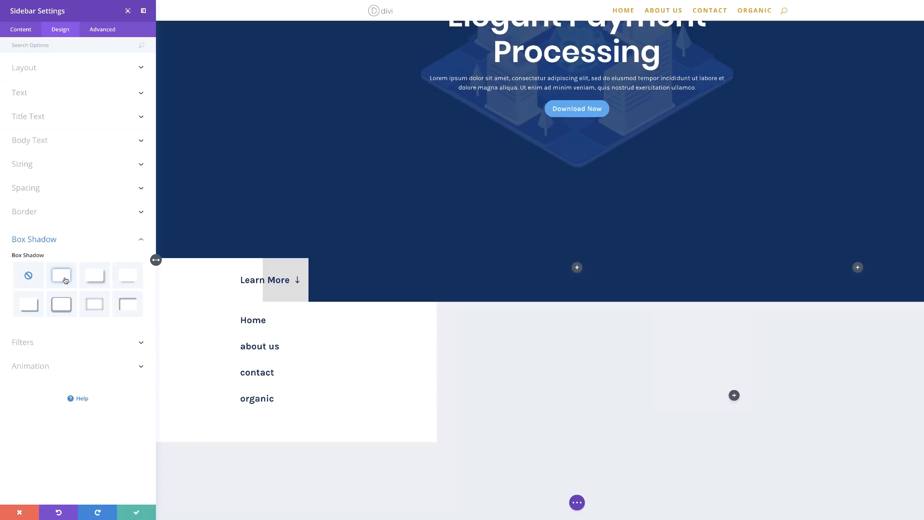
left_click(60, 276)
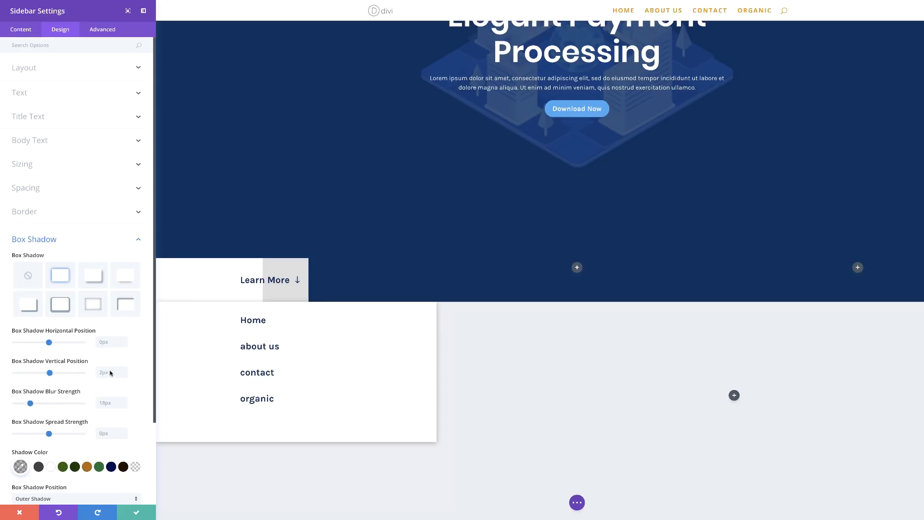
left_click(107, 373)
key("Down")
key("Down")
left_click(105, 403)
type("0px")
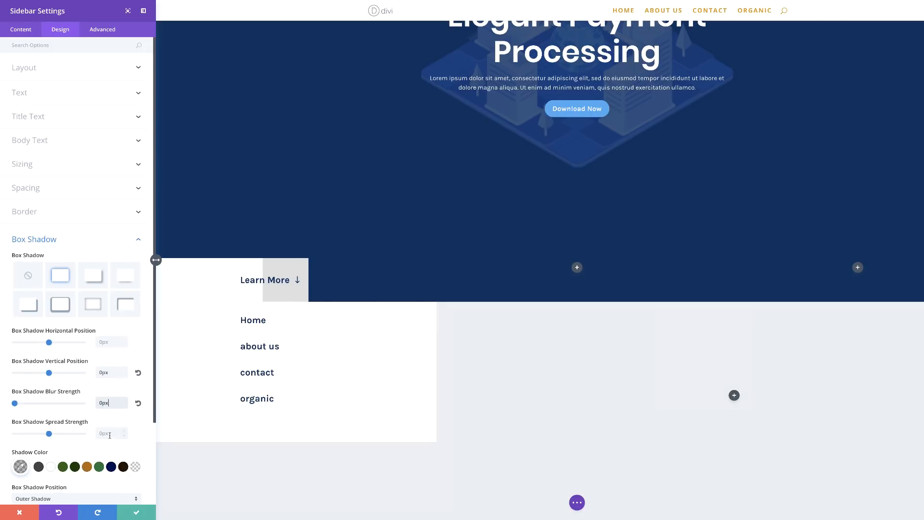
left_click(104, 433)
key("Up")
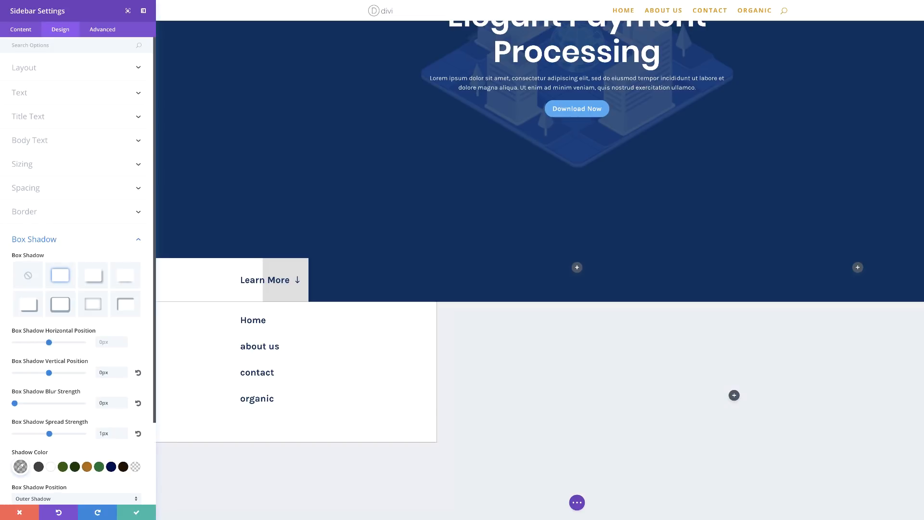
Step: Set the box shadow colour to #f1f1f1 and save the Sidebar module's settings
scroll(123, 412, "down", 2)
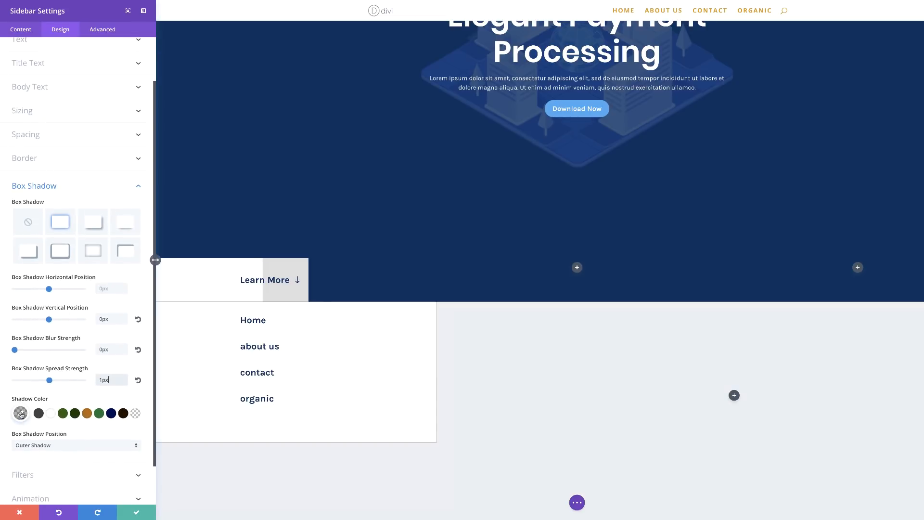
left_click(20, 414)
key("super+a")
type("#000000")
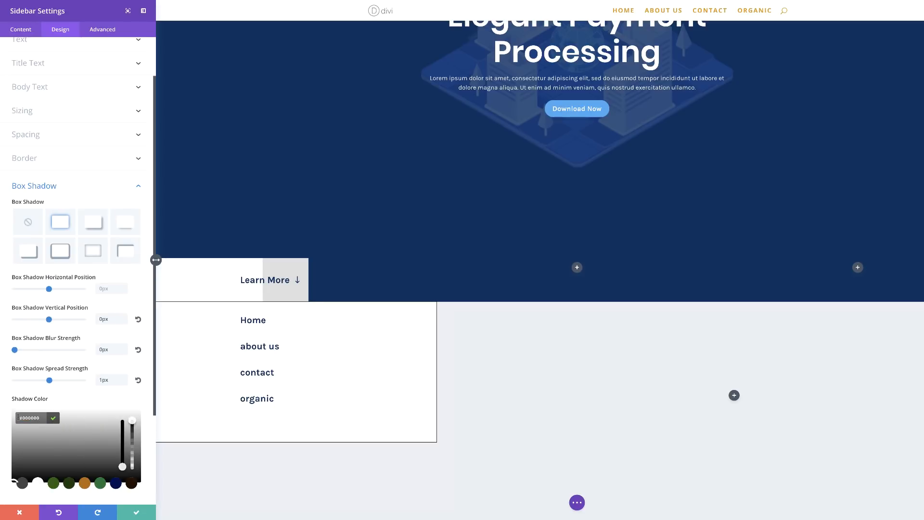
key("super+a")
type("#f1f1f1")
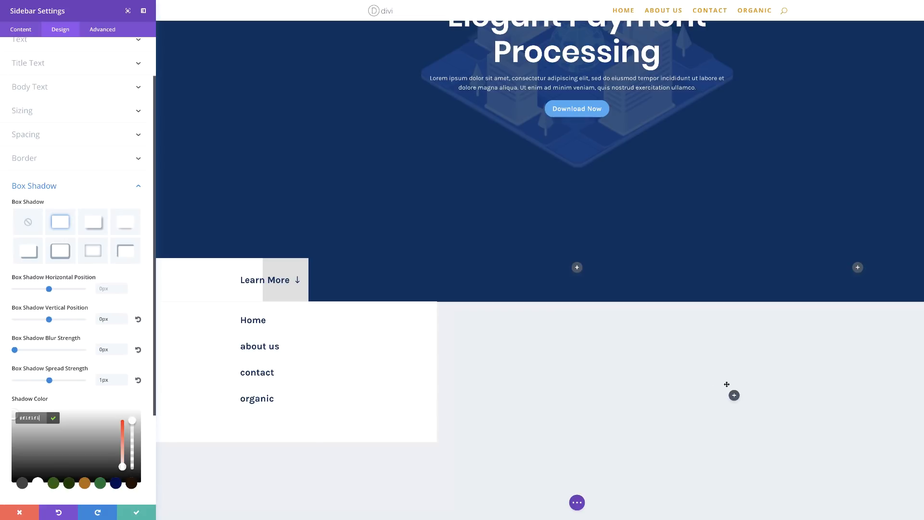
left_click(137, 513)
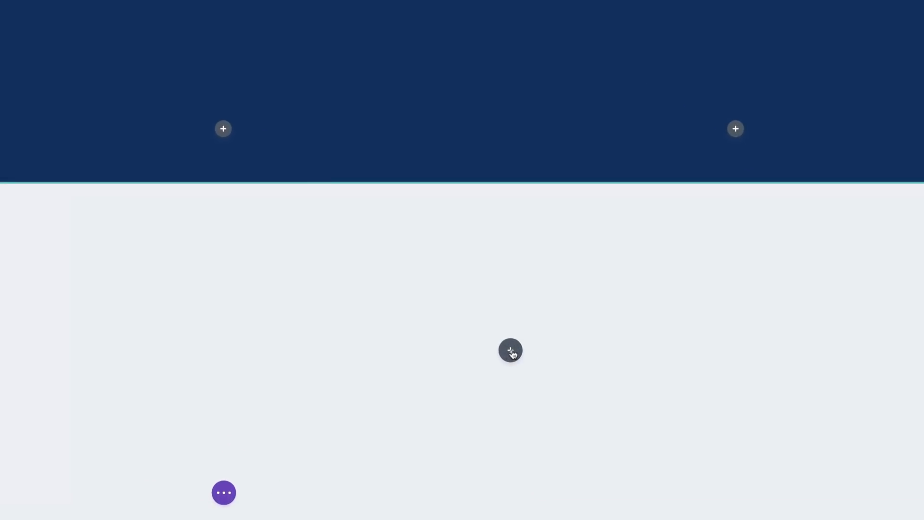
Step: Insert a Divider module in the empty column beside the menu
left_click(510, 350)
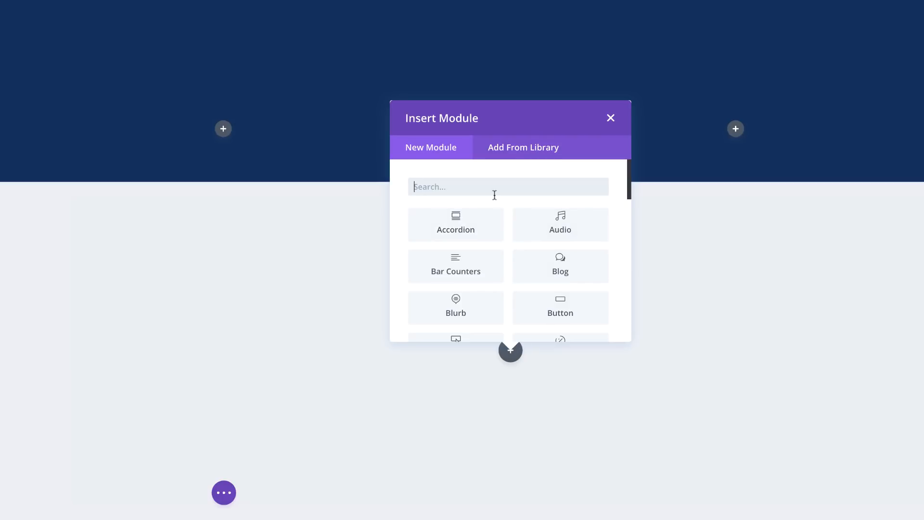
type("div")
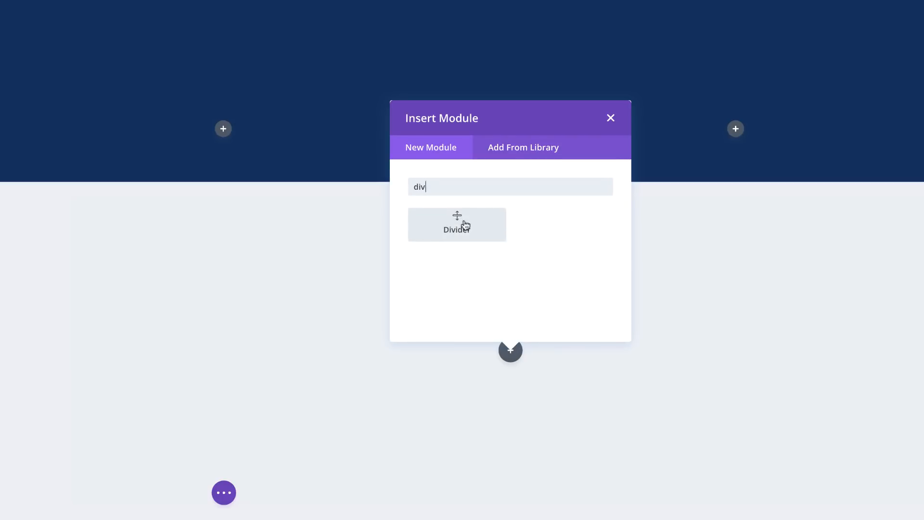
left_click(460, 223)
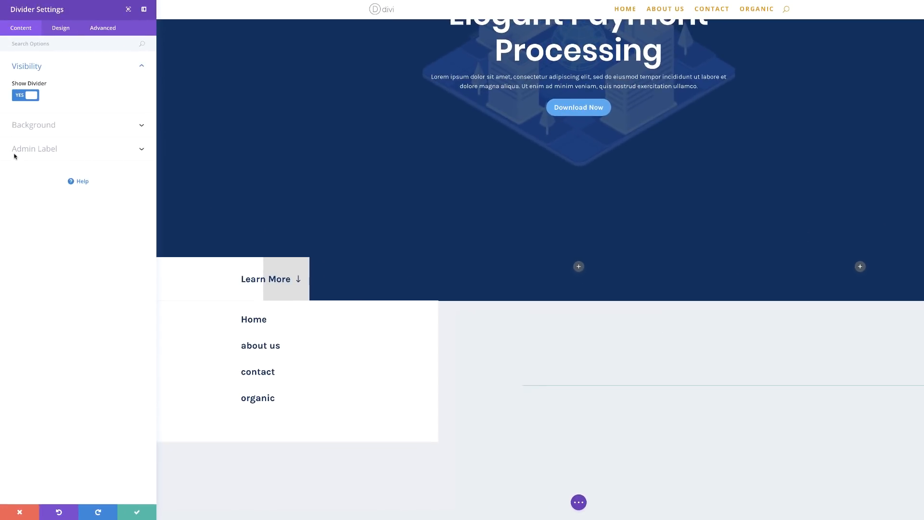
Step: Set the Divider's colour to #0a2f5e and its position to Vertically Centered
left_click(61, 28)
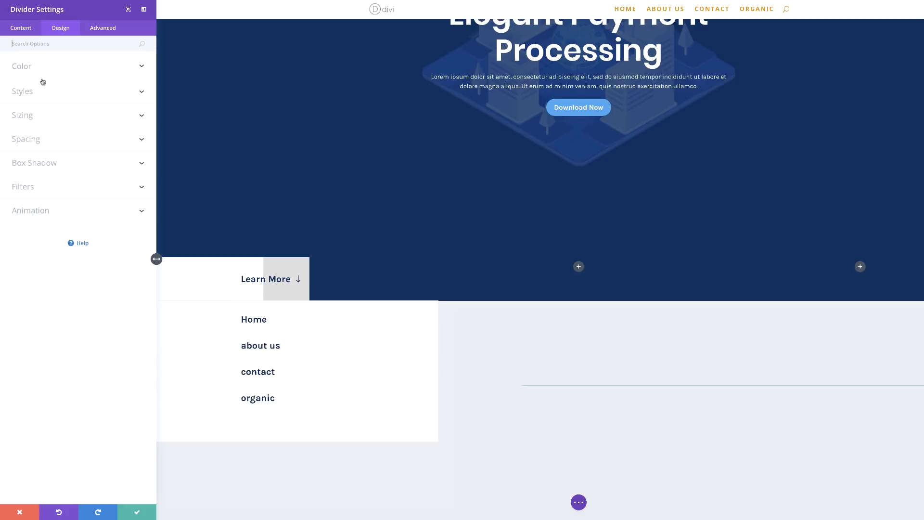
left_click(20, 102)
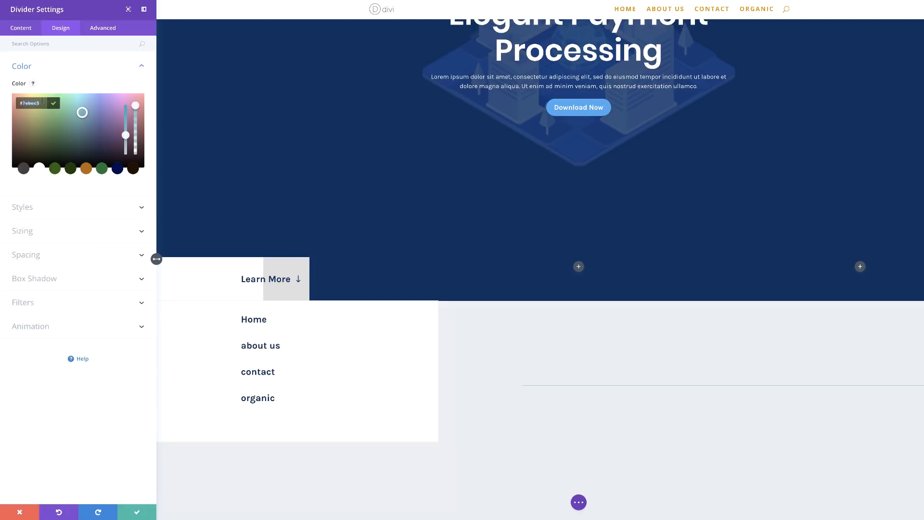
type("#0a2f5e")
left_click(39, 208)
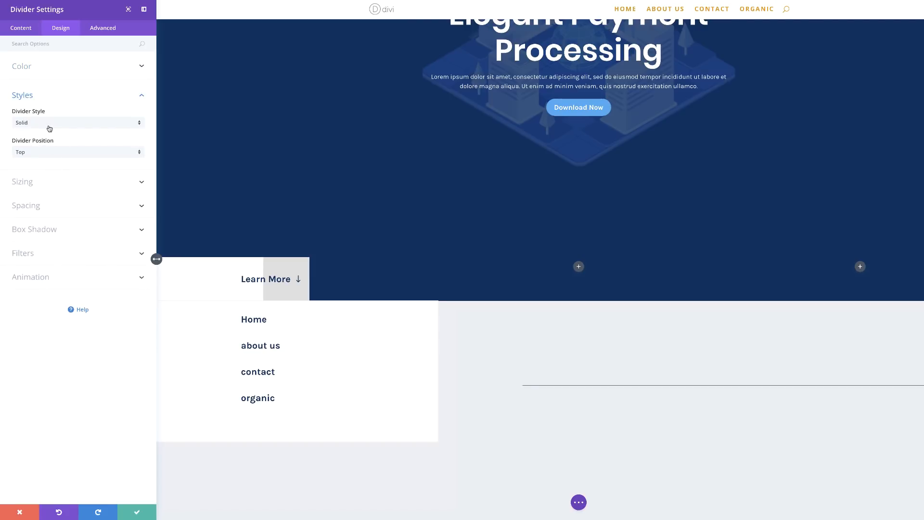
left_click(40, 155)
left_click(49, 173)
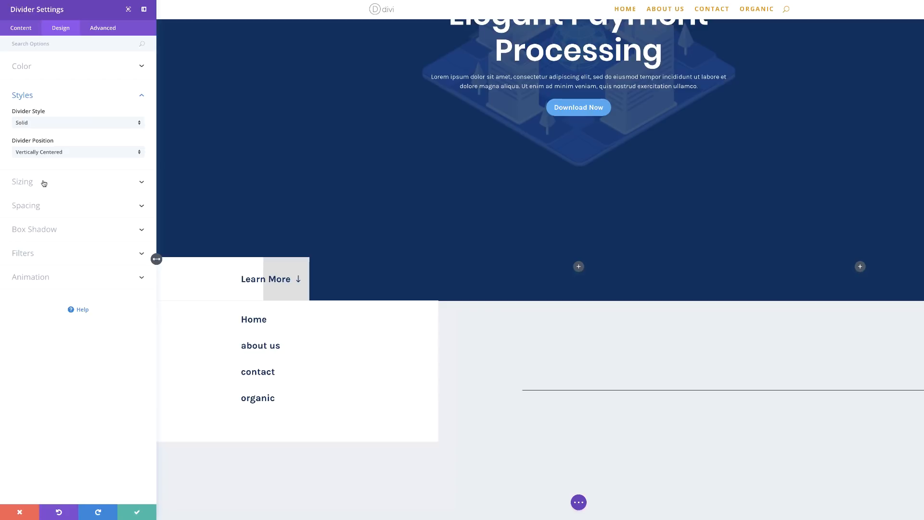
Step: Size the Divider with a 2px weight, 18px height and 100px width, and save its settings
left_click(43, 182)
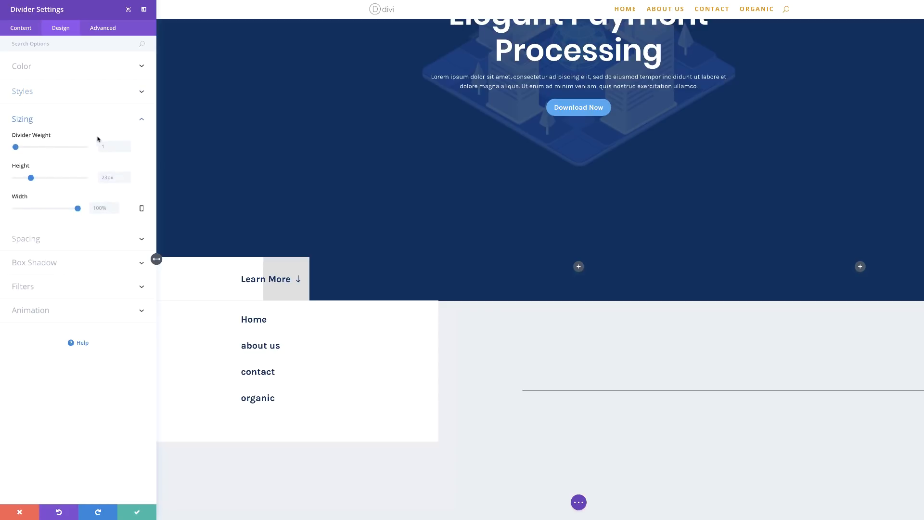
left_click_drag(16, 147, 15, 148)
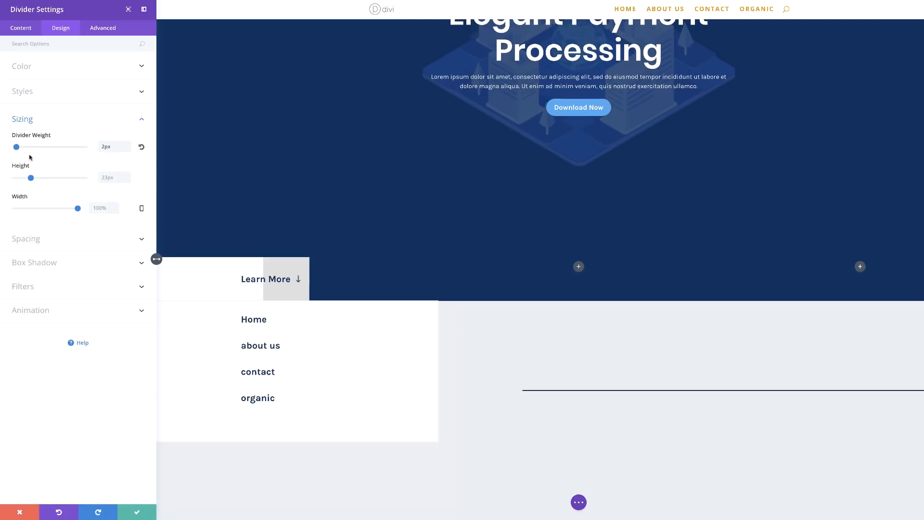
left_click(127, 180)
left_click(128, 180)
left_click(128, 181)
left_click(128, 181)
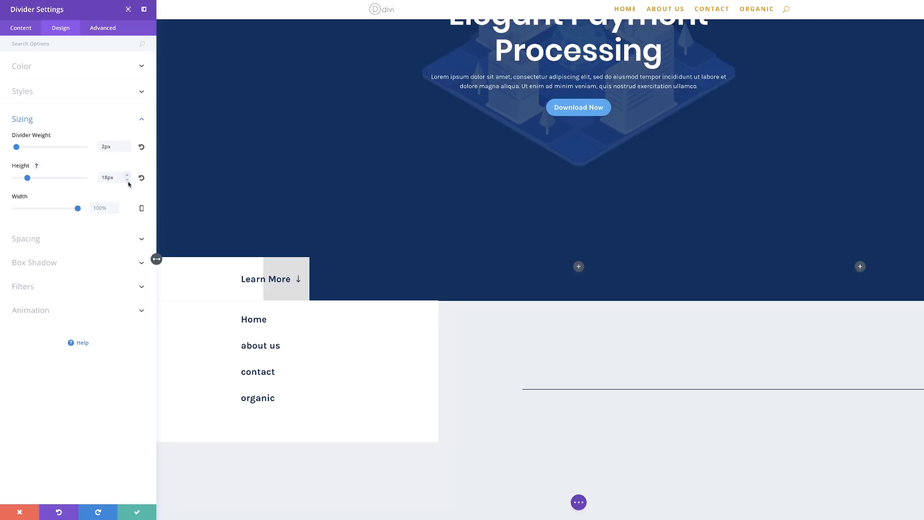
left_click(117, 212)
triple_click(103, 208)
type("100")
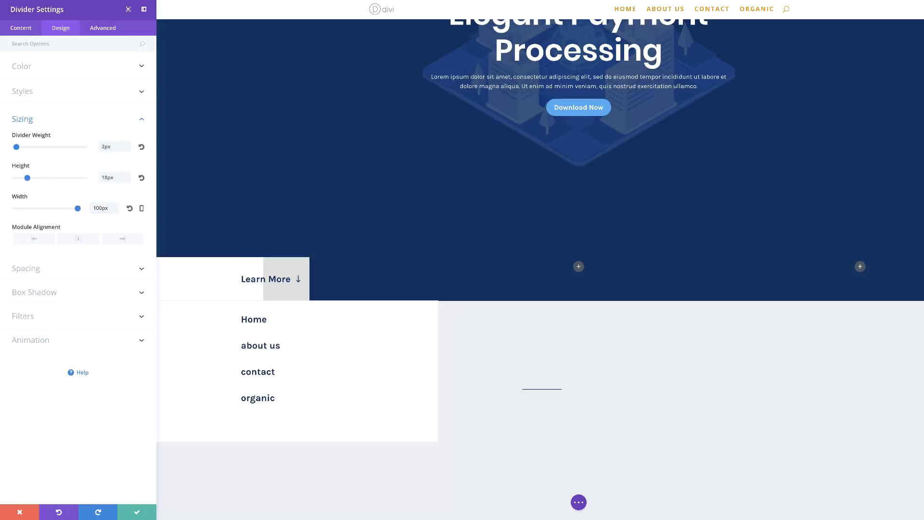
left_click(138, 513)
Step: Insert a Text module directly below the Divider
mouse_move(451, 420)
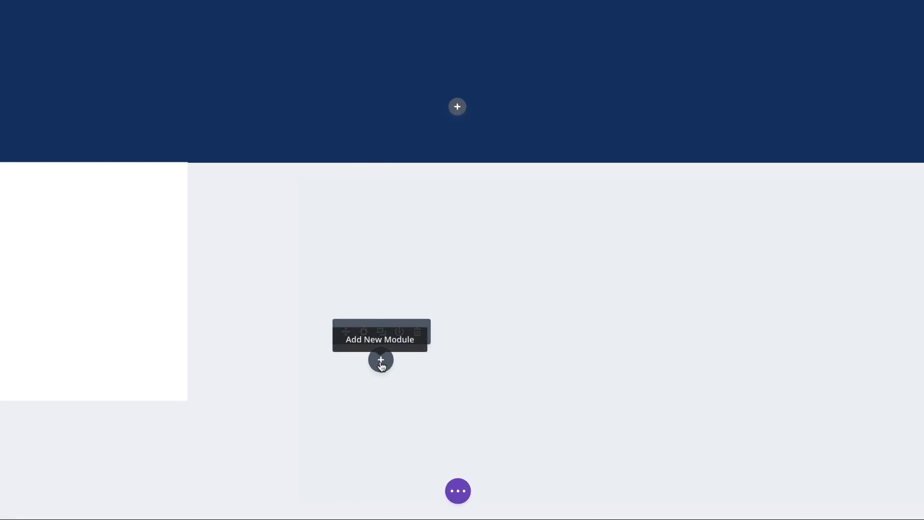
left_click(381, 361)
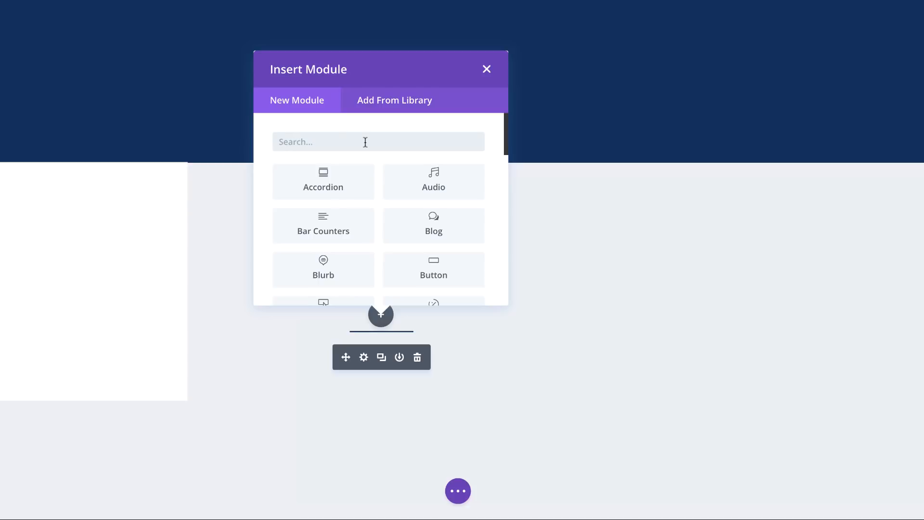
left_click(365, 142)
type("tex")
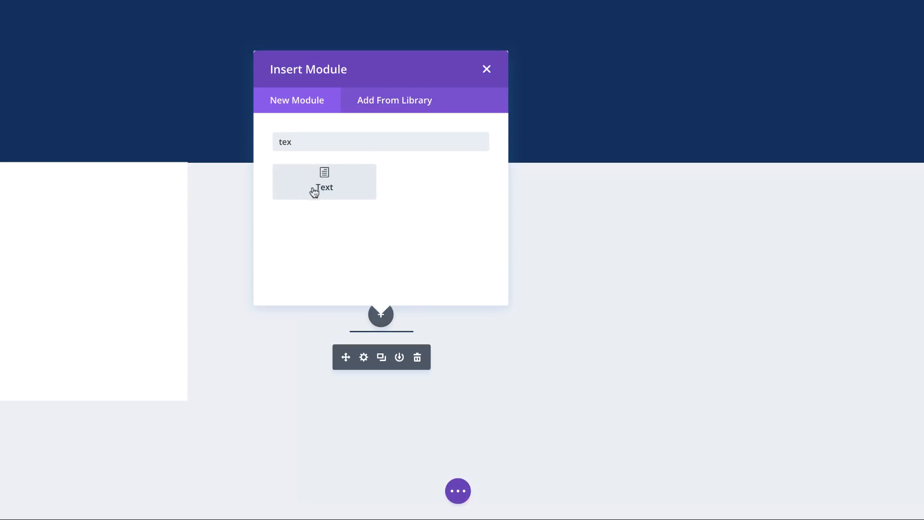
left_click(314, 192)
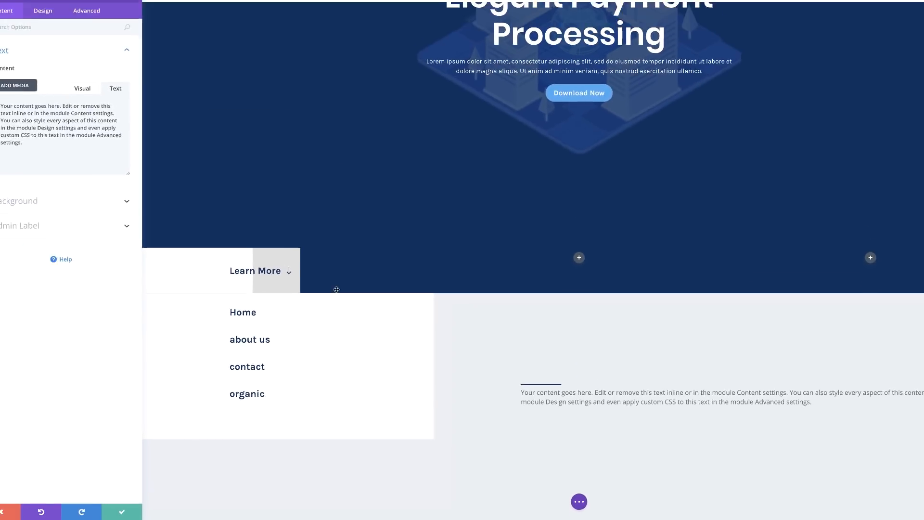
Step: Replace the Text module's placeholder content with the HTML heading "<h2>01. About</h2>"
left_click_drag(43, 155, 17, 122)
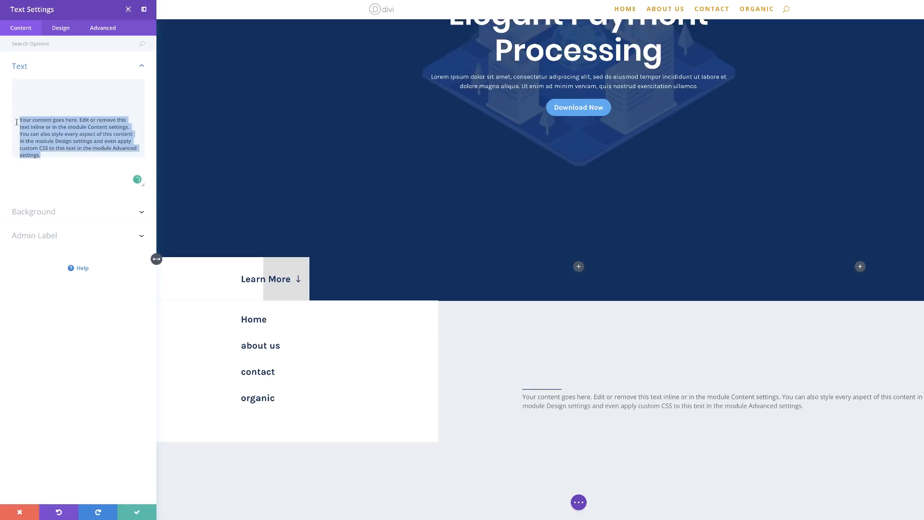
key("BackSpace")
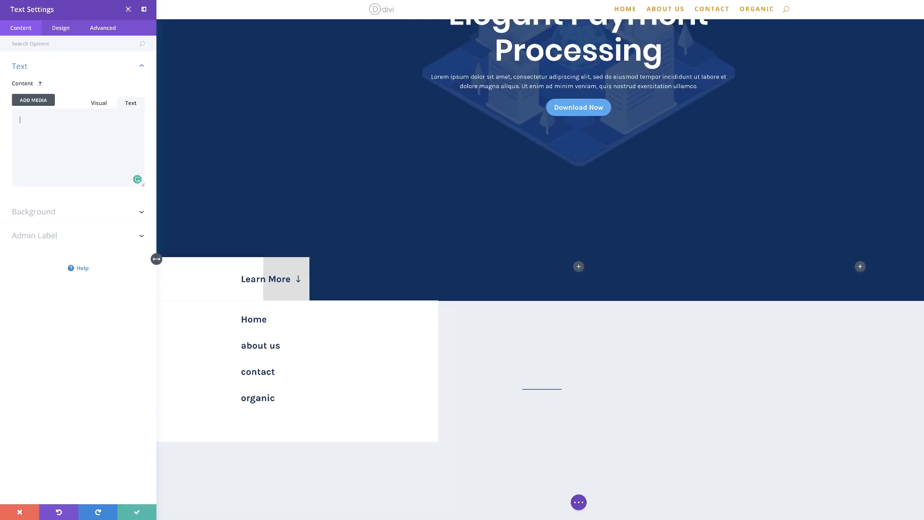
type("<h2>01. About</h2>")
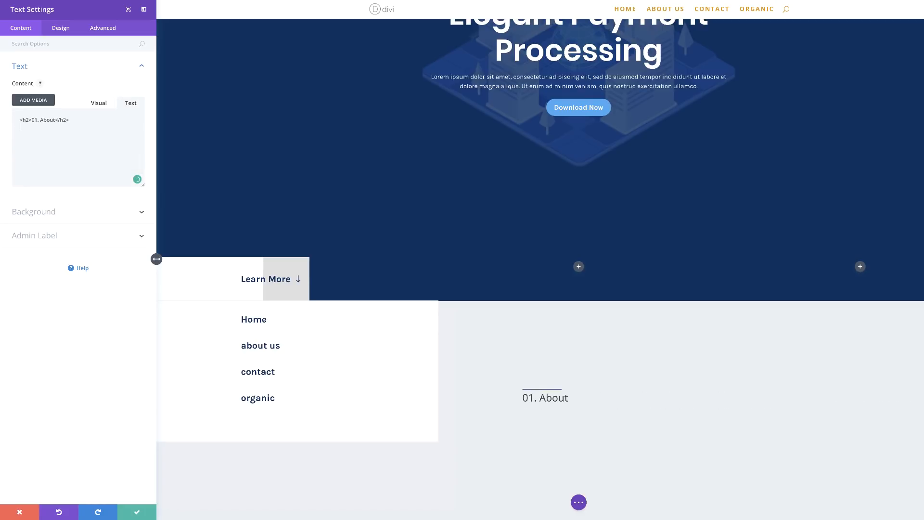
Step: Remove the opening and closing h2 tags around "01. About" in the Text module's content
left_click_drag(55, 120, 68, 119)
left_click(59, 121)
left_click_drag(55, 120, 76, 121)
key("BackSpace")
left_click_drag(31, 120, 13, 121)
key("BackSpace")
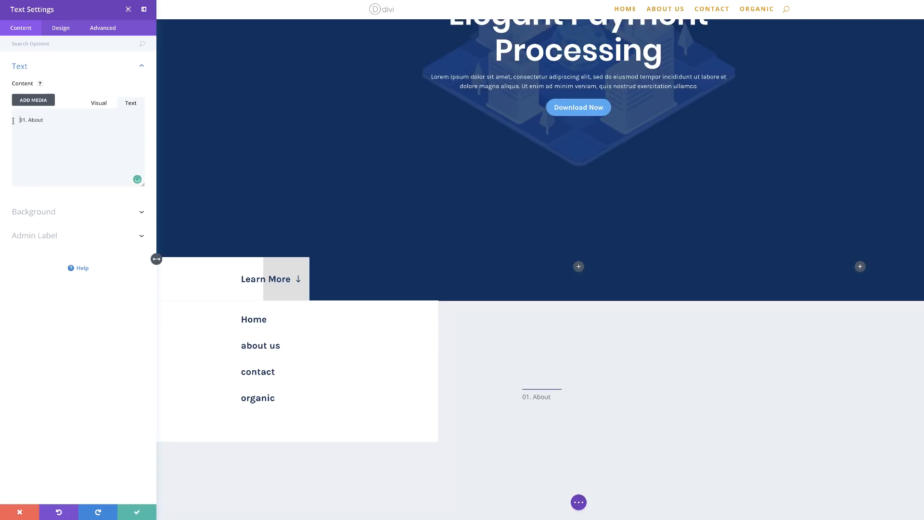
Step: Format "01. About" as Heading 2 in the visual editor and return to the HTML text view
left_click(101, 106)
left_click_drag(43, 158, 16, 159)
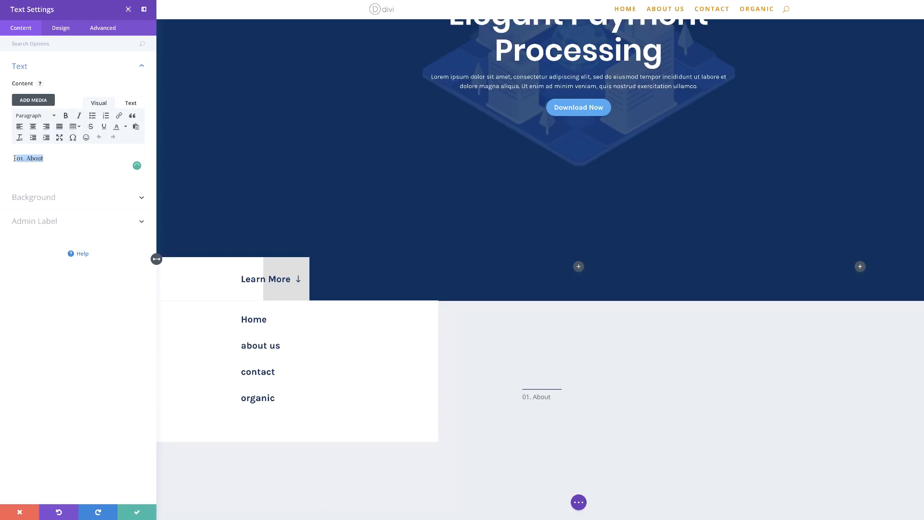
left_click(48, 118)
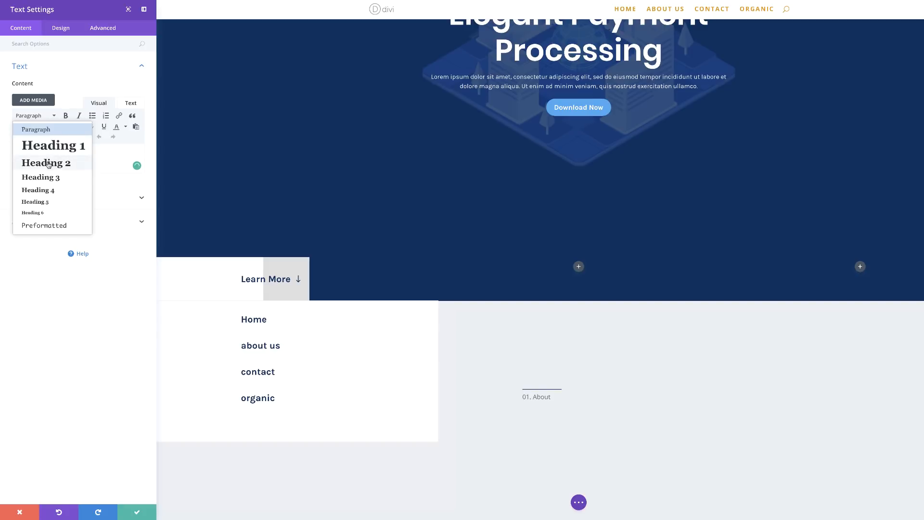
left_click(48, 163)
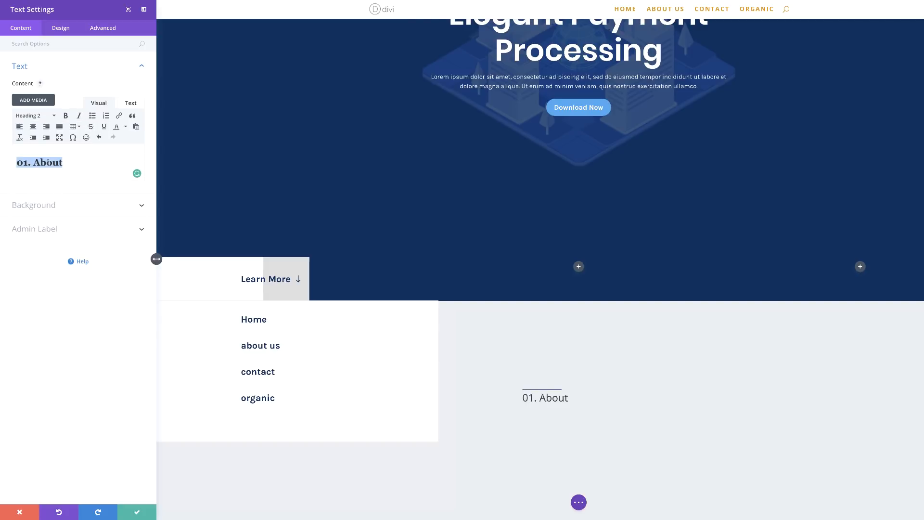
left_click(129, 104)
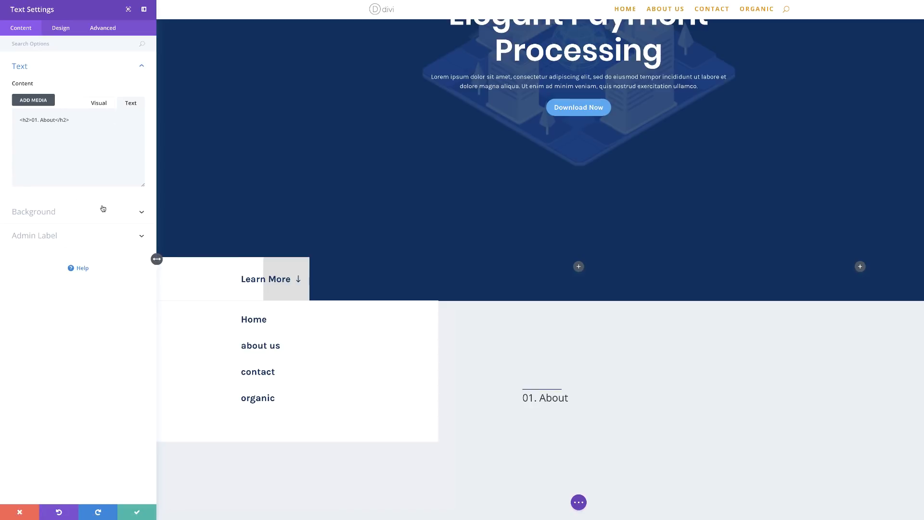
Step: Set the Text module's Heading 2 font to Poppins
left_click(66, 29)
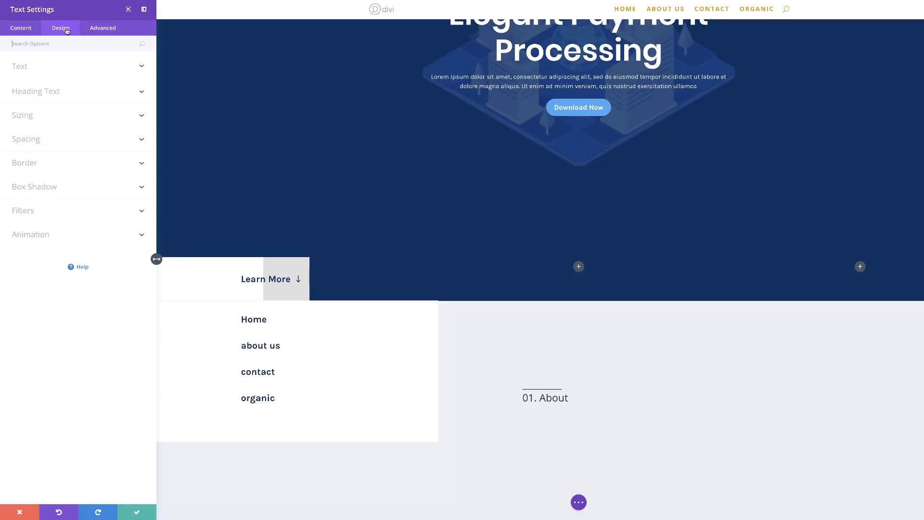
left_click(43, 91)
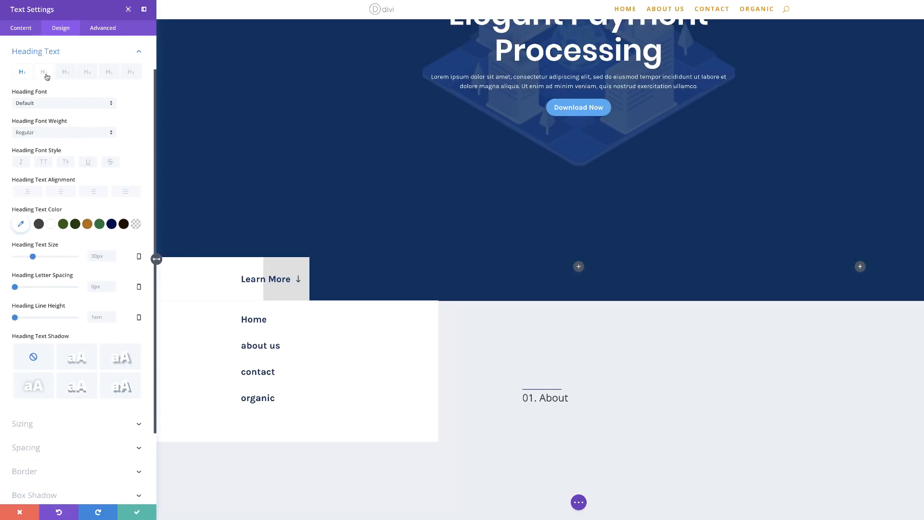
left_click(47, 76)
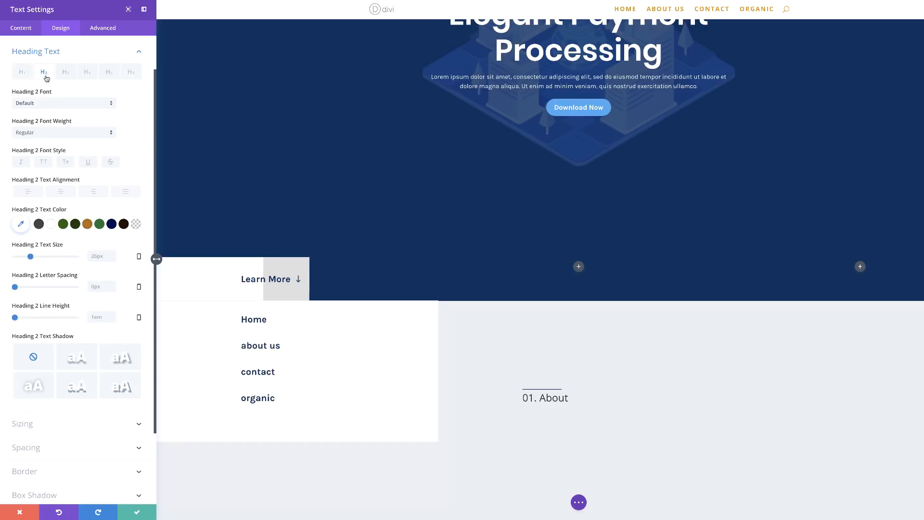
left_click(43, 103)
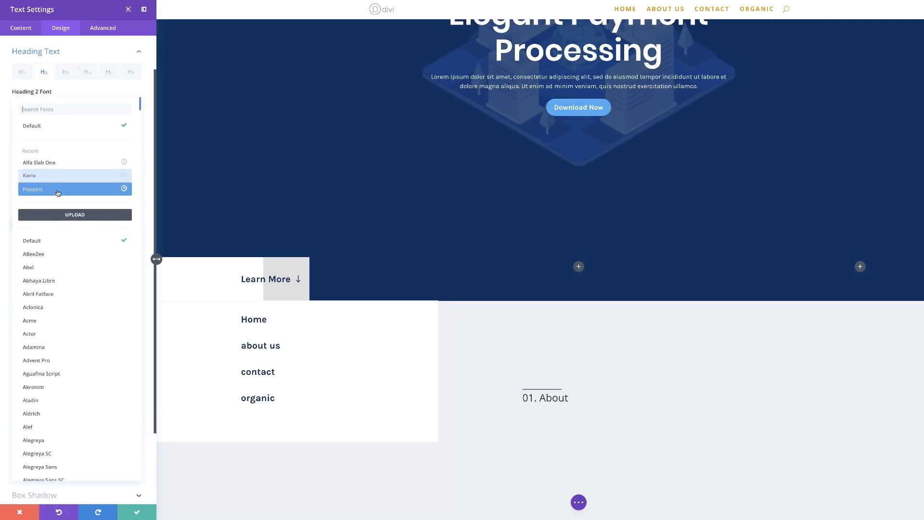
left_click(43, 189)
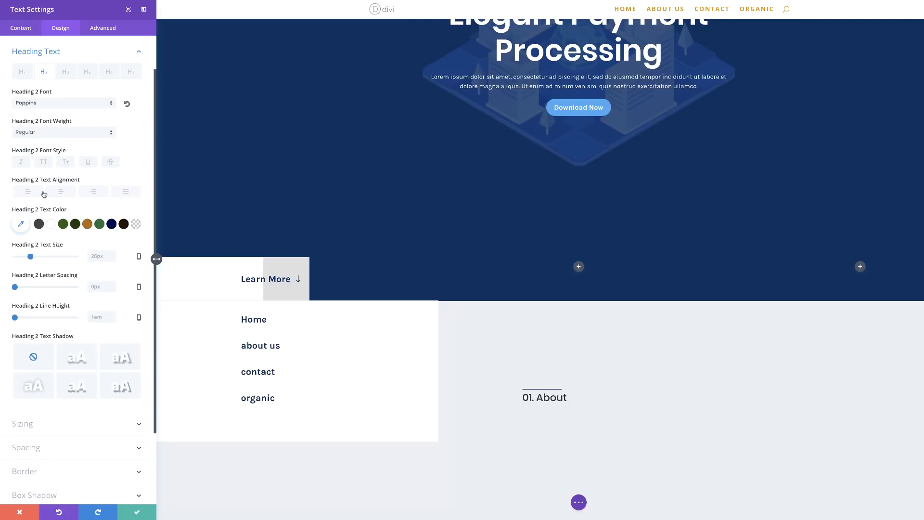
Step: Give the Text module's Heading 2 the text colour #0a2f5e and a text size of 18px
left_click(21, 224)
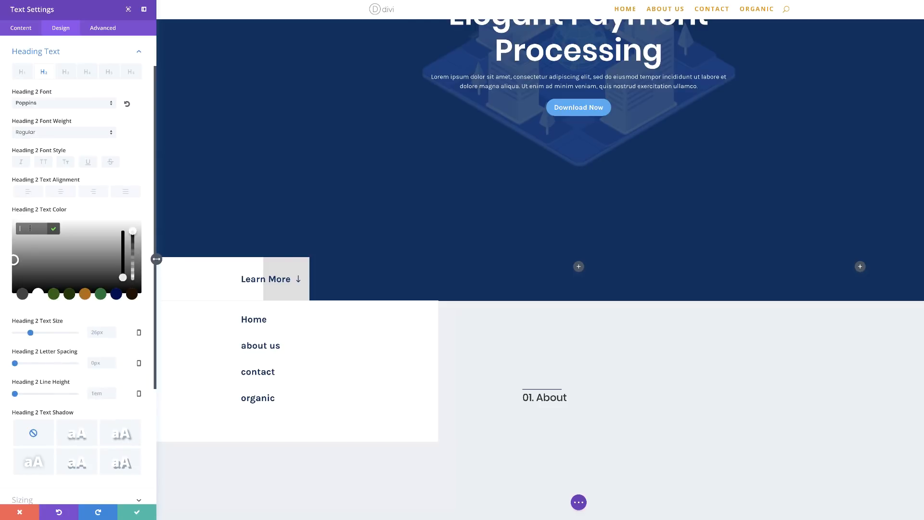
type("#0a1f5e")
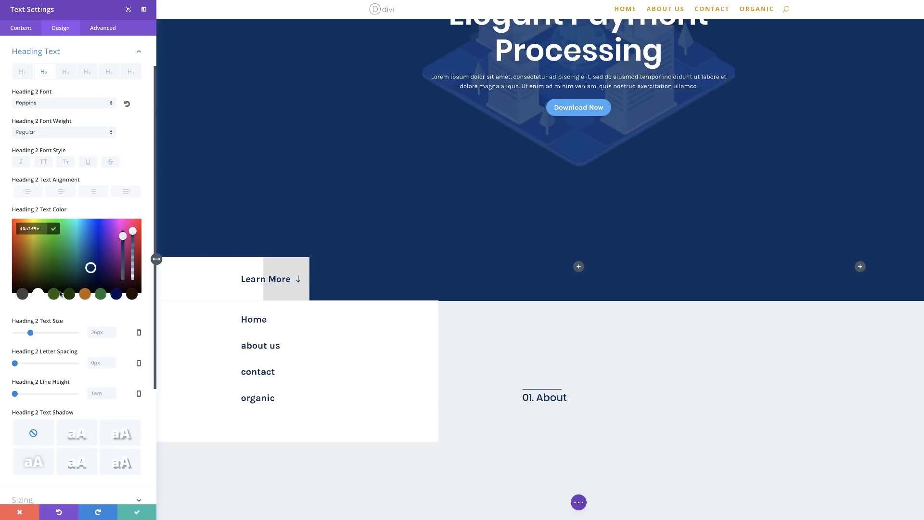
left_click(98, 332)
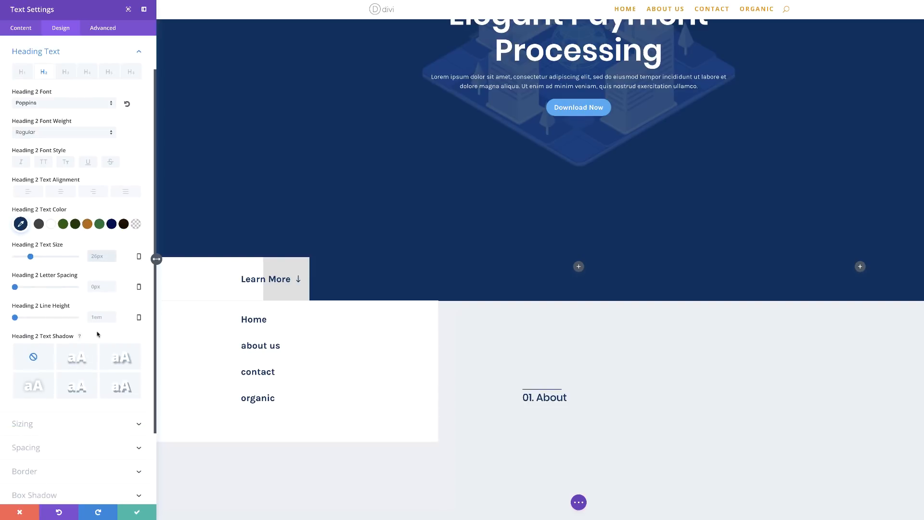
type("18px")
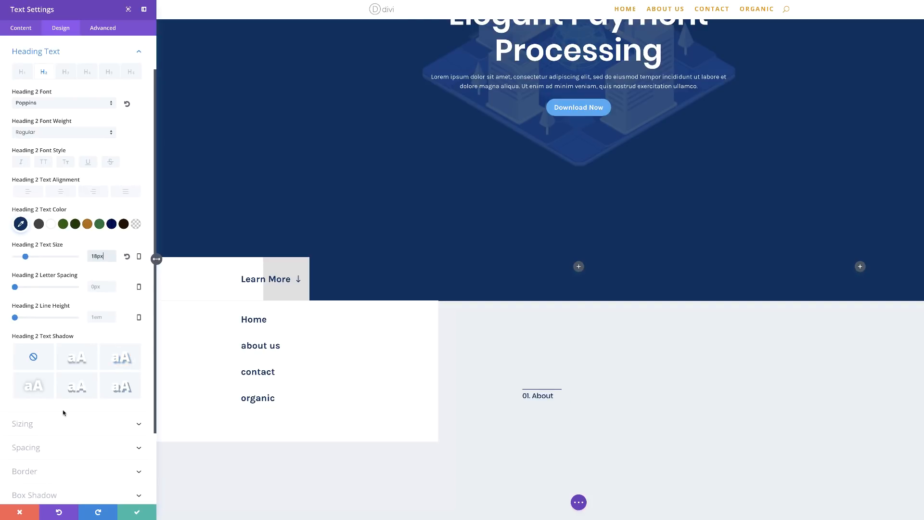
Step: Set the Text module's custom top margin to -17px and its custom left padding to 120px
scroll(53, 416, "down", 3)
left_click(38, 356)
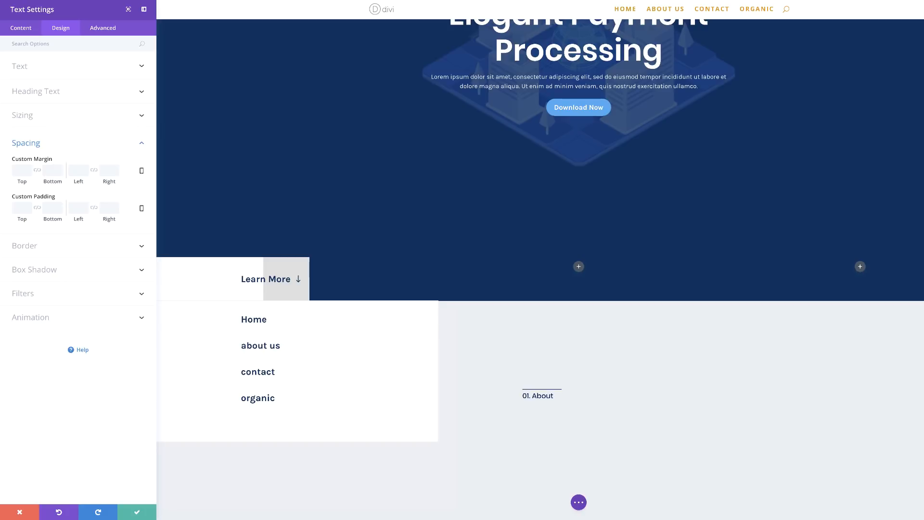
left_click(19, 170)
type("17px")
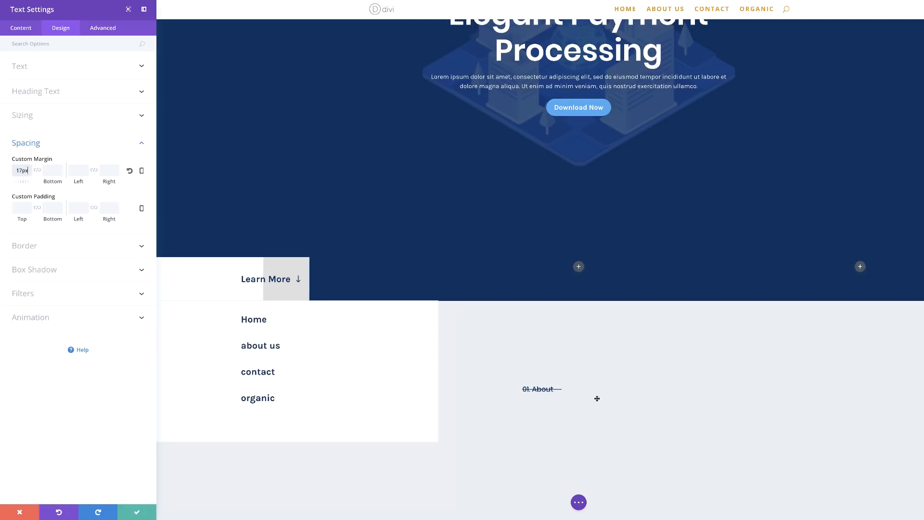
left_click(33, 432)
left_click(78, 208)
type("120px")
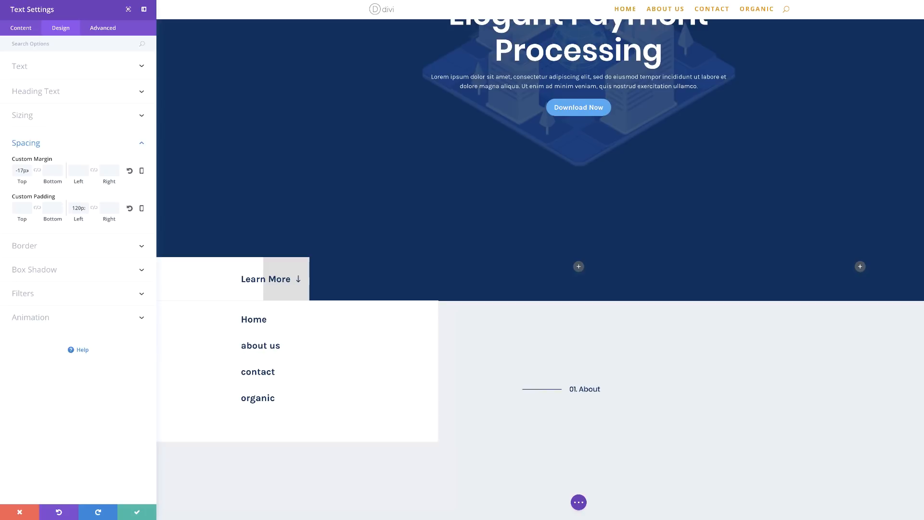
Step: Add a Text module below "01. About" with the h3 "Vivamus suscipit tortor eget felis porttitor volutpat." above the placeholder text as a paragraph
left_click(135, 513)
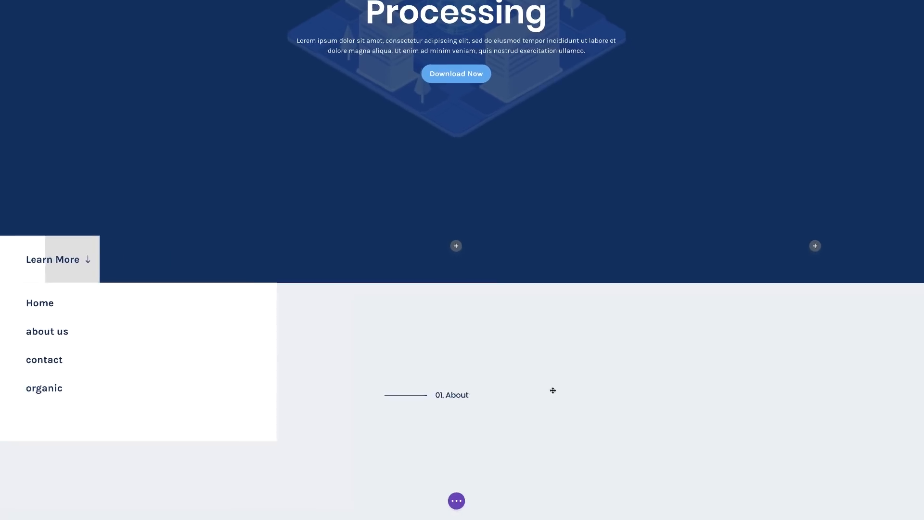
left_click(656, 413)
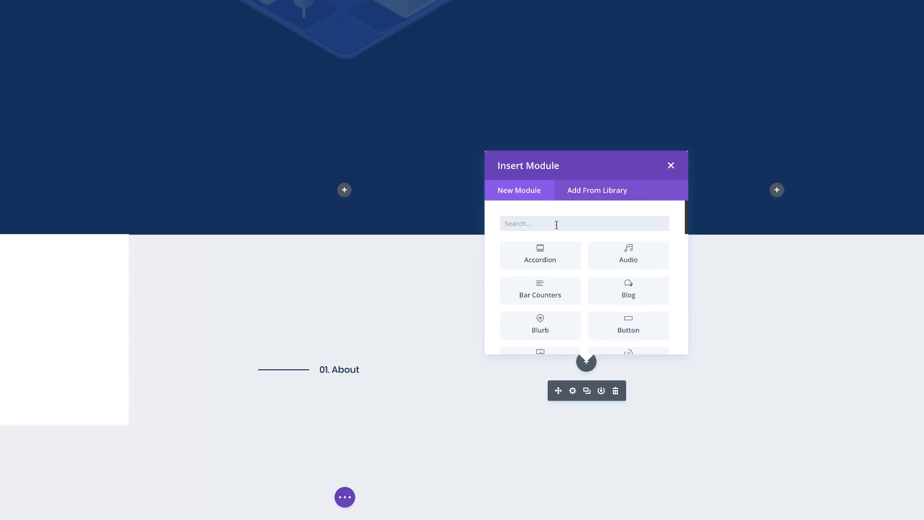
type("text")
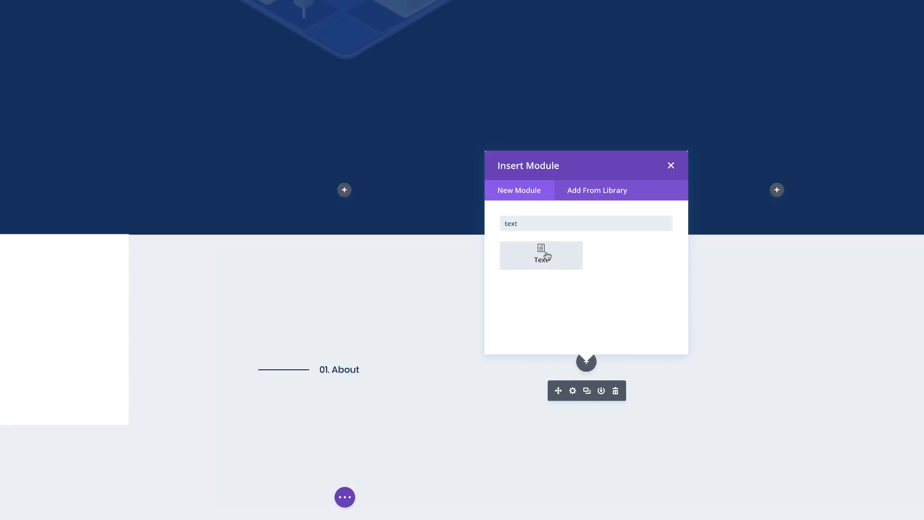
left_click(547, 255)
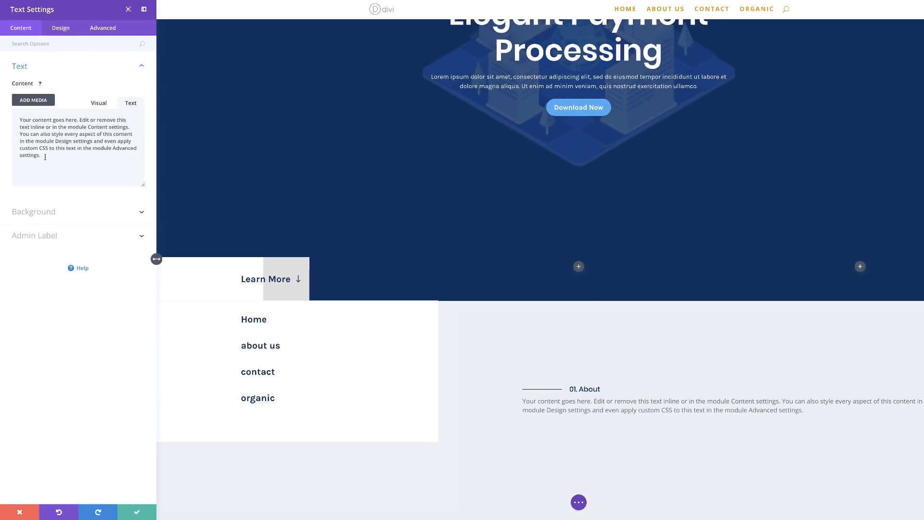
left_click_drag(45, 157, 14, 119)
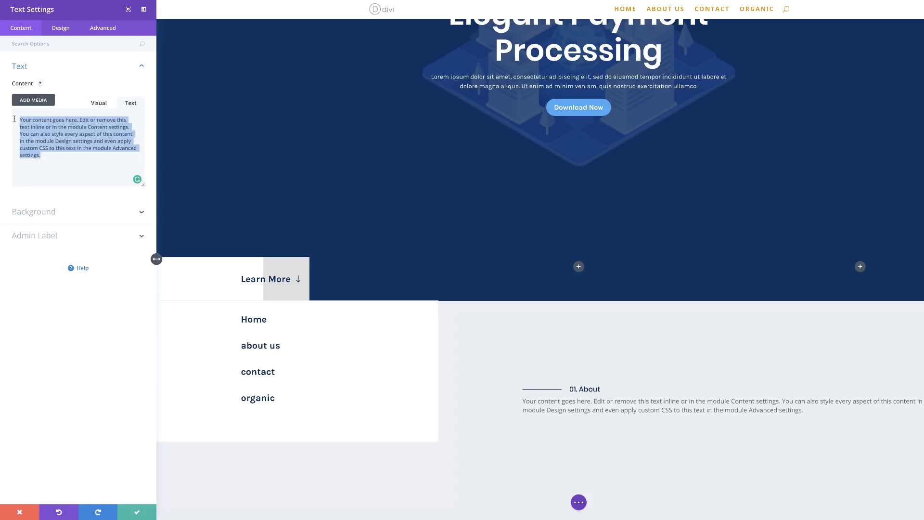
type("<h3>Vivamus suscipit tortor eget felis porttitor volutpat.</h3> <p>Your content goes here. Edit or remove this text inline or in the module Content settings. You can also style every aspect of this content in the module Design settings and even apply custom CSS to this text in the module Advanced settings.</p>")
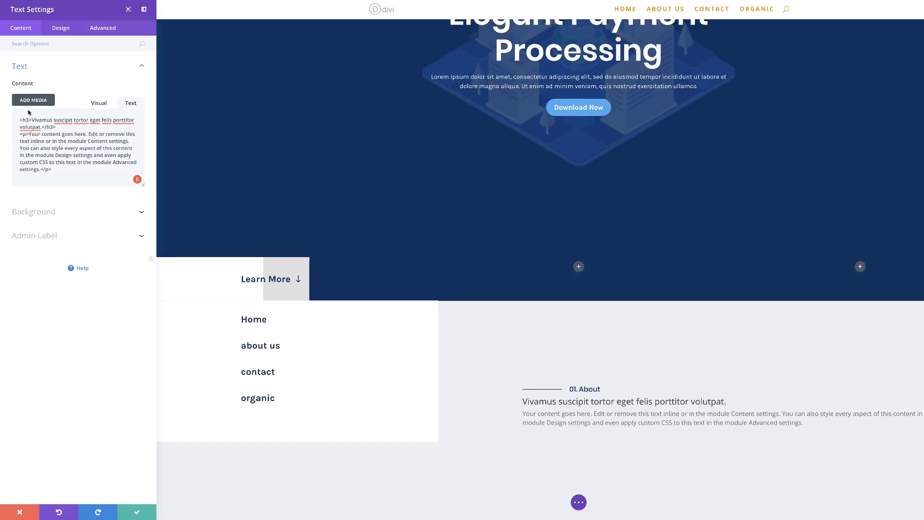
Step: Set the new Text module's body text font to Karla and its line height to 1.6em
left_click(61, 30)
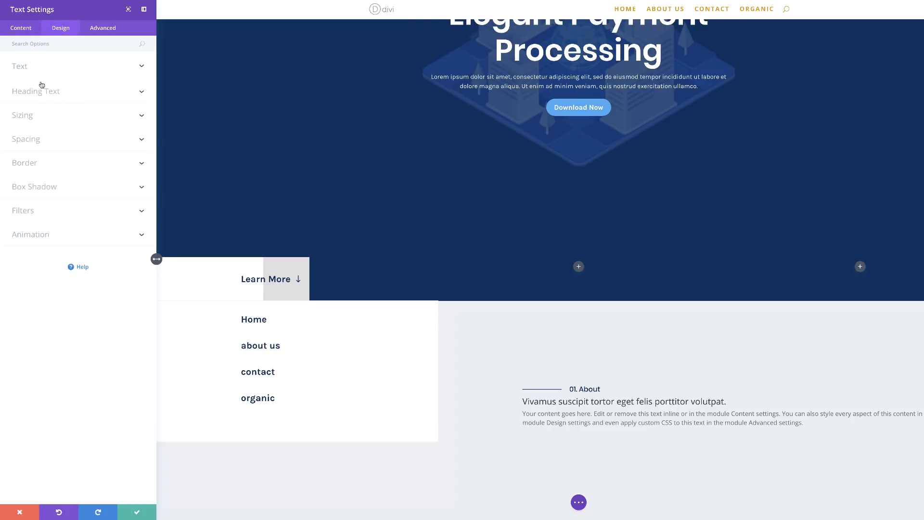
left_click(24, 69)
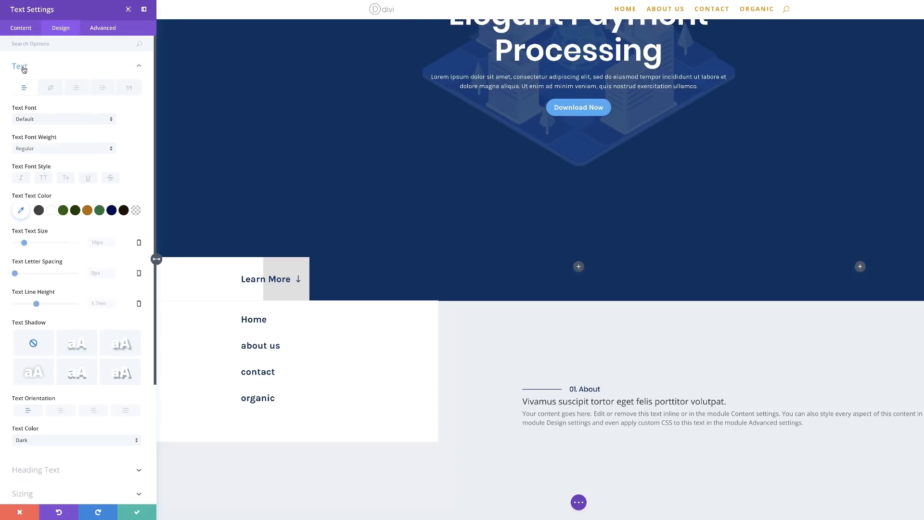
left_click(41, 120)
left_click(38, 190)
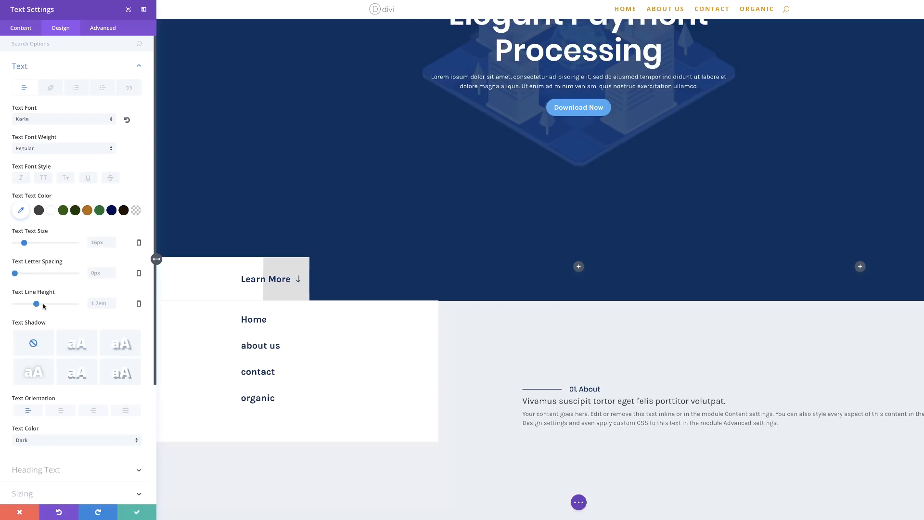
left_click_drag(36, 304, 33, 304)
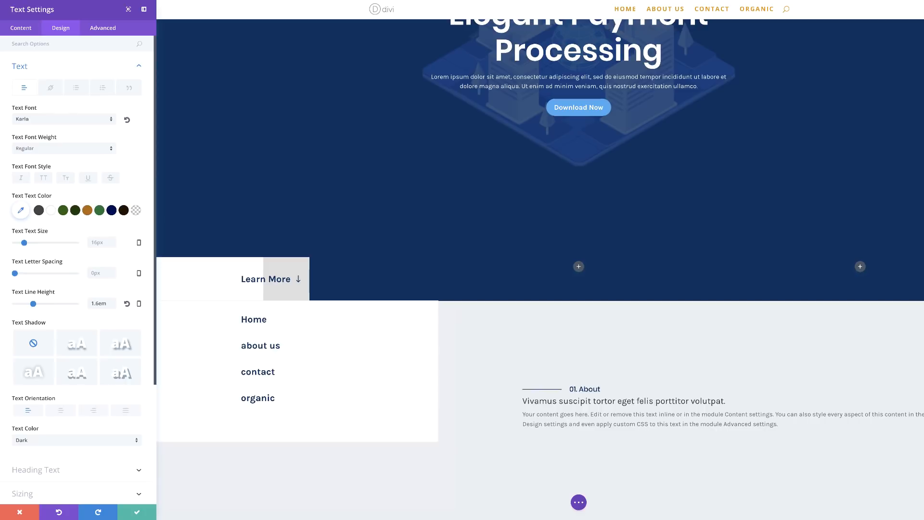
Step: Set the Text module's Heading 3 font to Poppins with the Semi Bold font weight
scroll(95, 174, "down", 4)
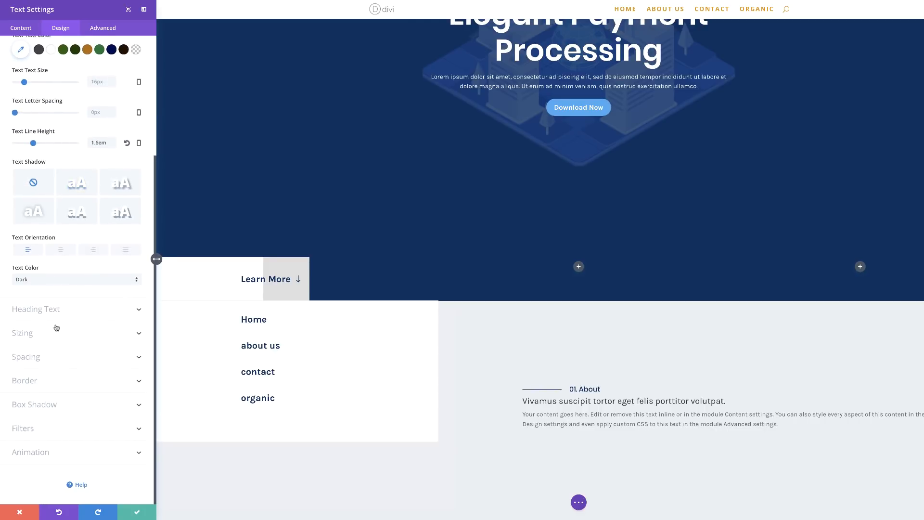
left_click(60, 315)
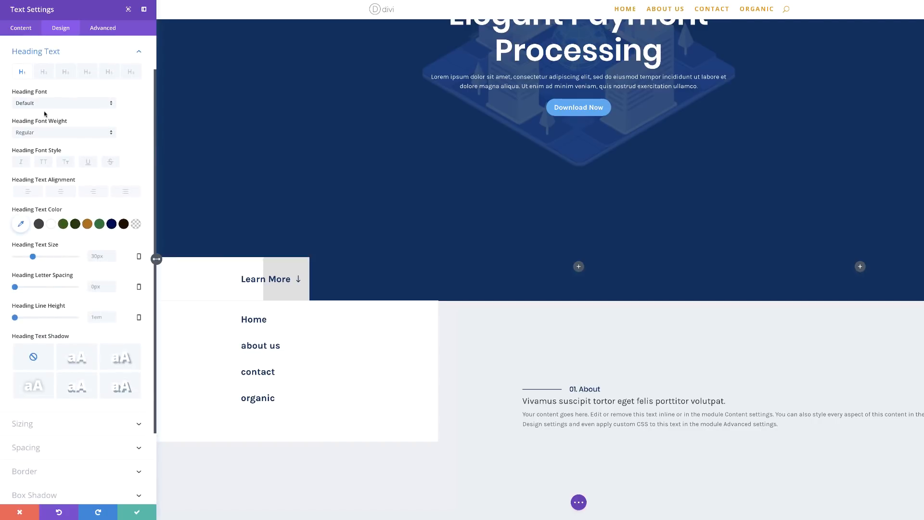
left_click(66, 74)
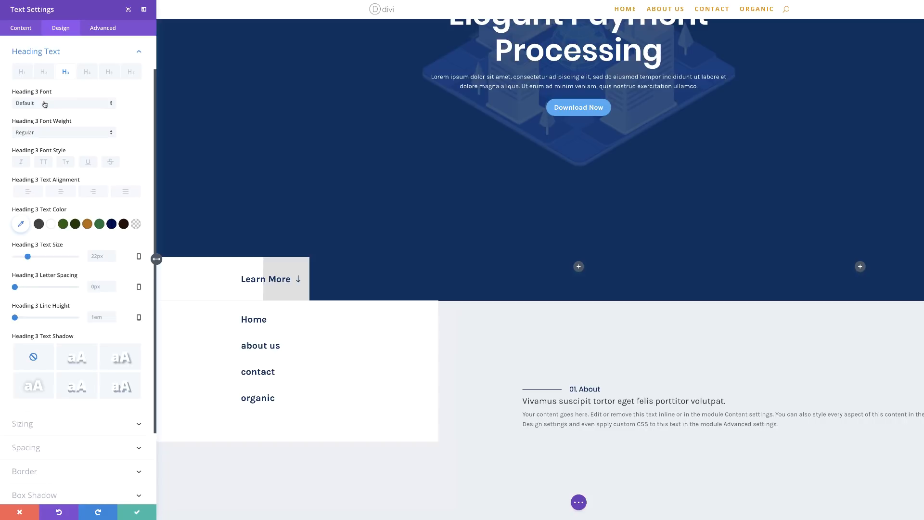
left_click(44, 104)
left_click(43, 190)
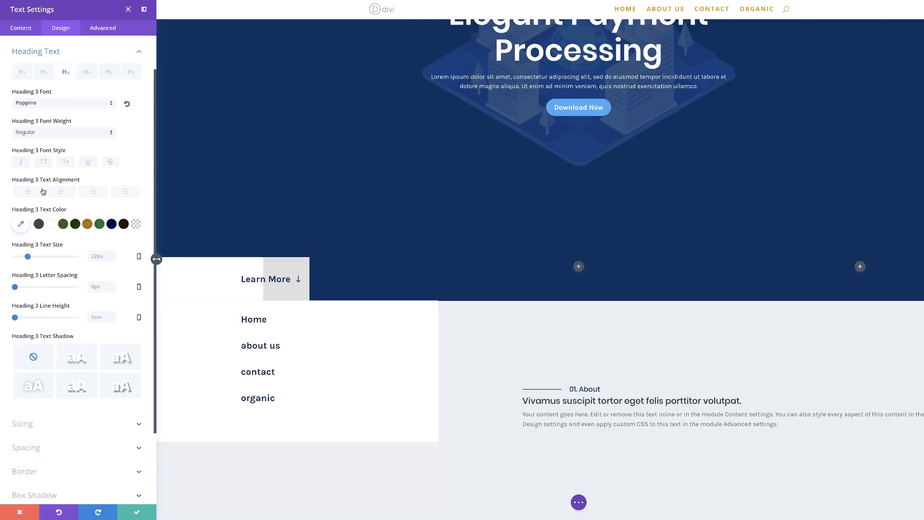
left_click(58, 132)
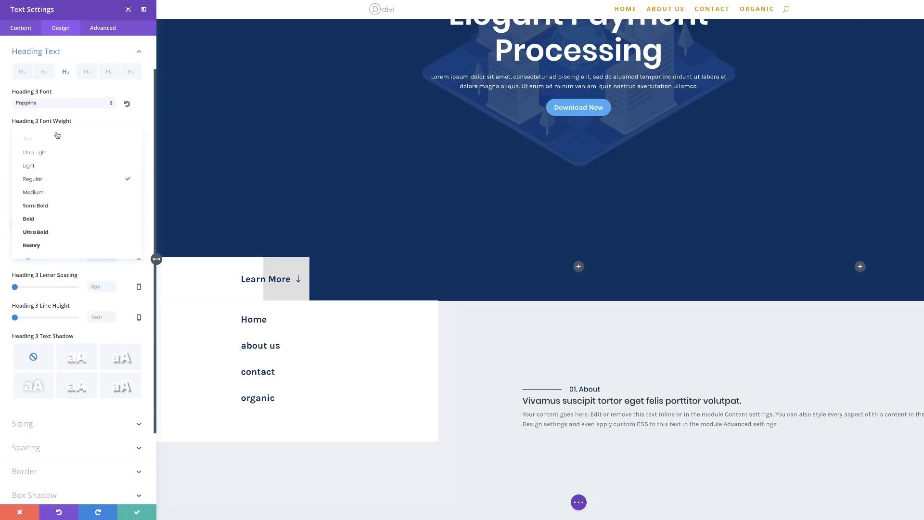
left_click(53, 210)
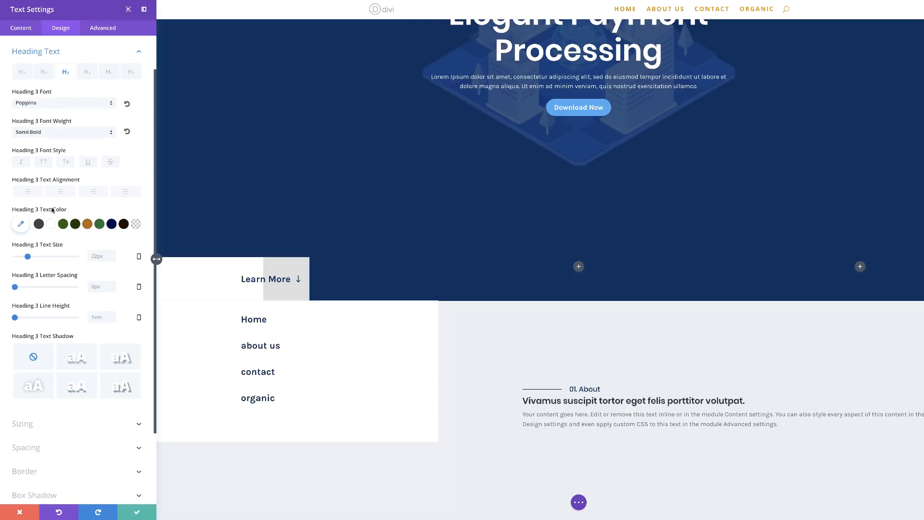
Step: Give the Text module's Heading 3 the text colour #0a2f5e and a text size of 3vw
left_click(20, 225)
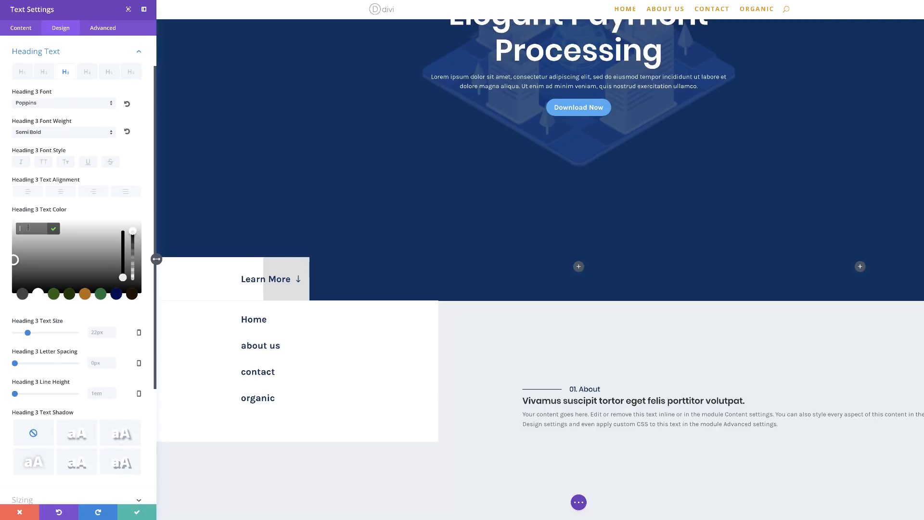
type("#0a2f5e")
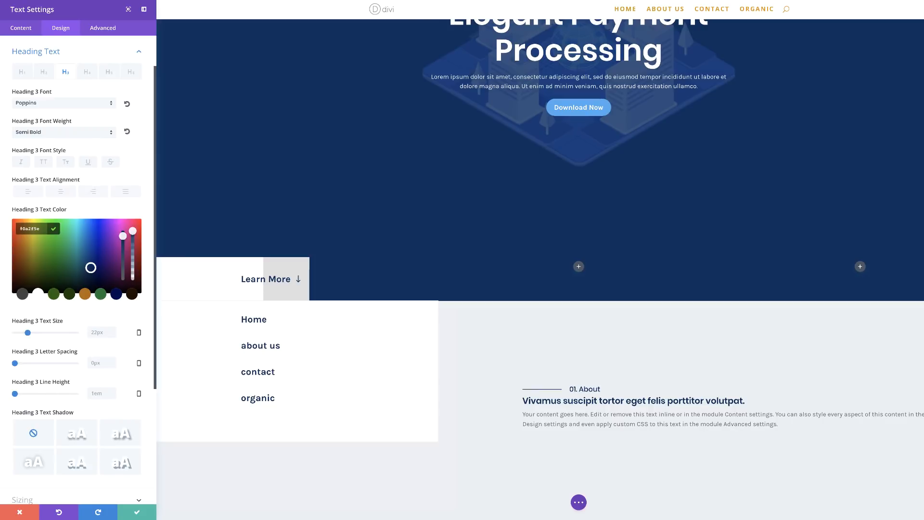
left_click(98, 332)
type("3vw")
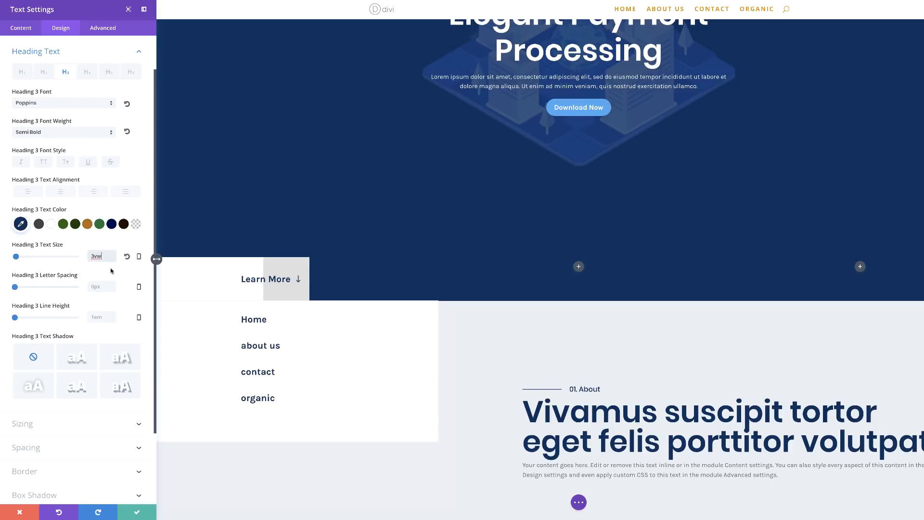
Step: Set the Heading 3 text size to 40px for tablet and the Heading 3 line height to 1.2em on desktop
left_click(139, 257)
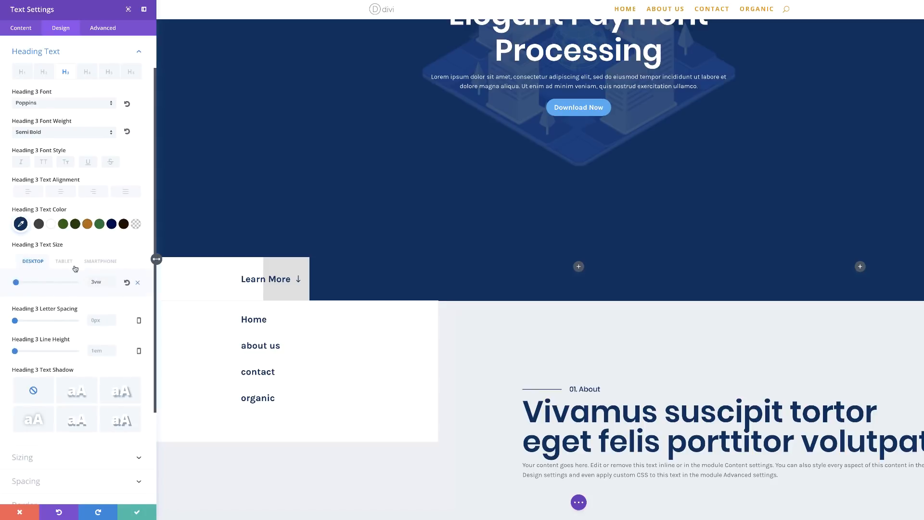
left_click(71, 262)
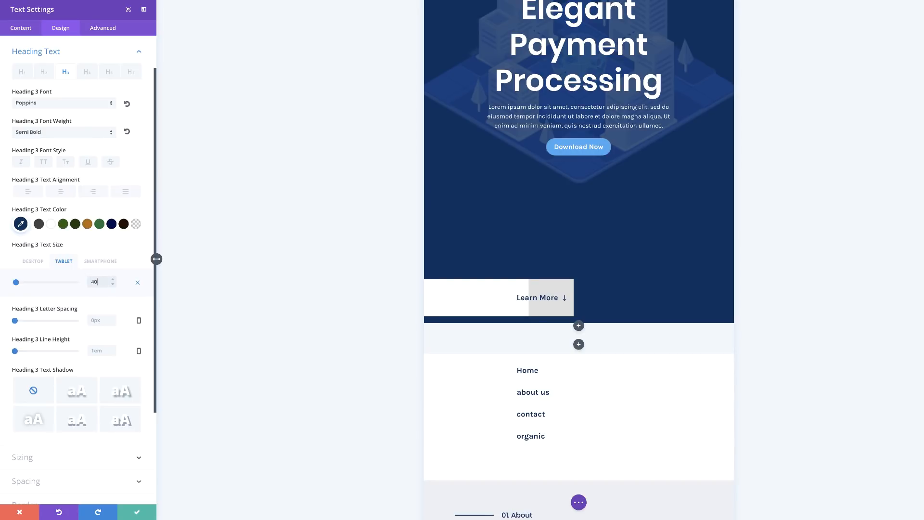
scroll(472, 311, "down", 3)
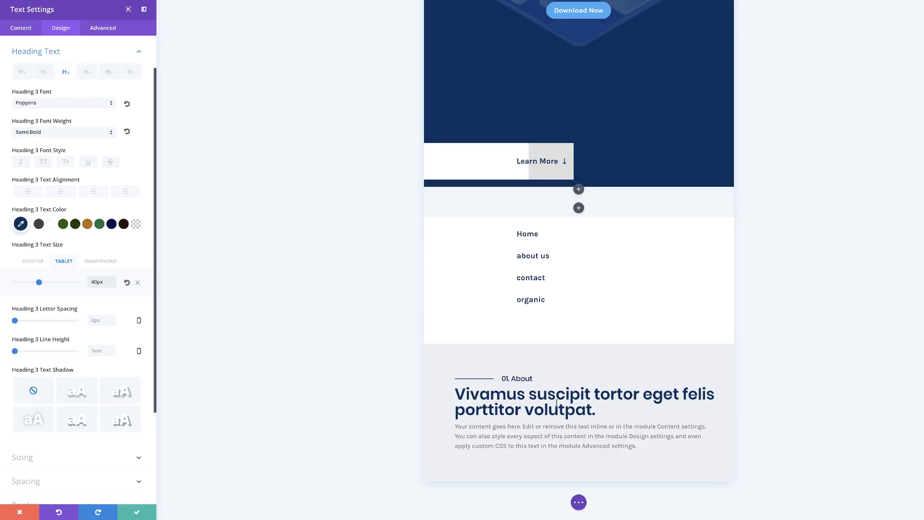
left_click(32, 262)
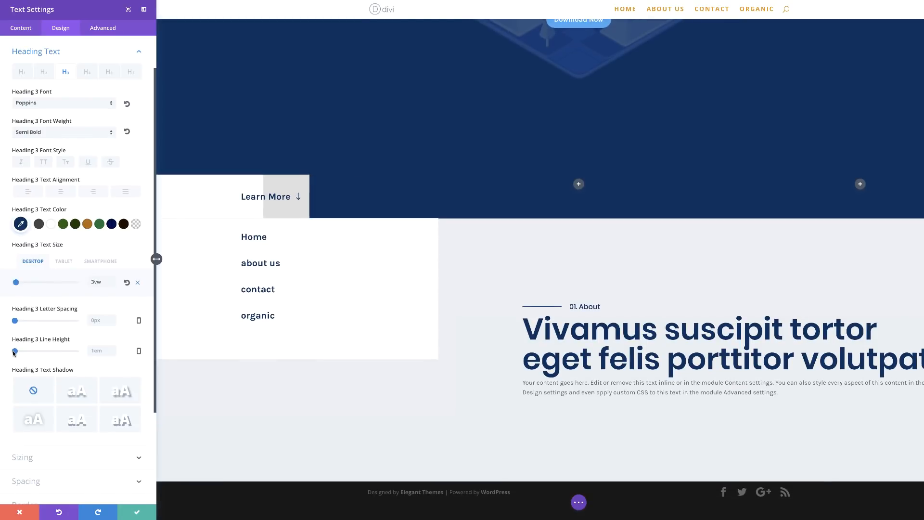
left_click_drag(15, 352, 21, 354)
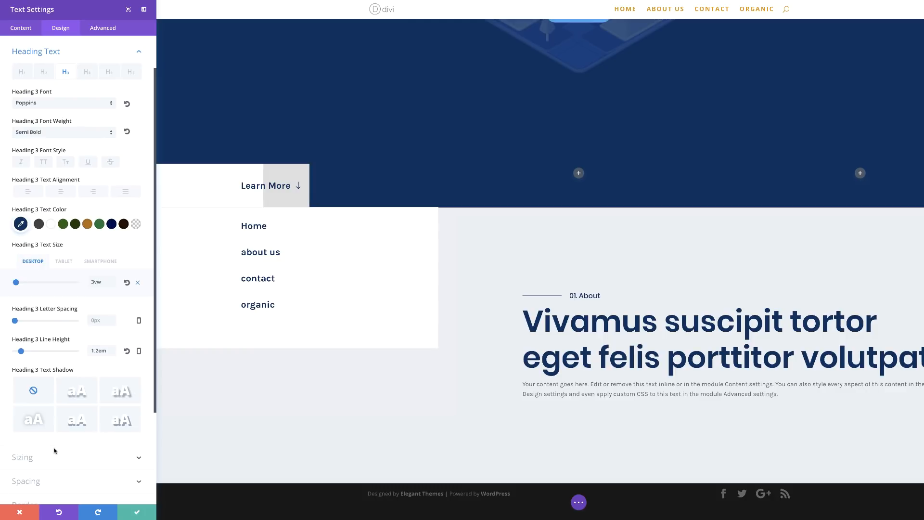
Step: Set the Text module's custom padding to 5% top and 2% bottom, and save the module settings
scroll(53, 449, "down", 5)
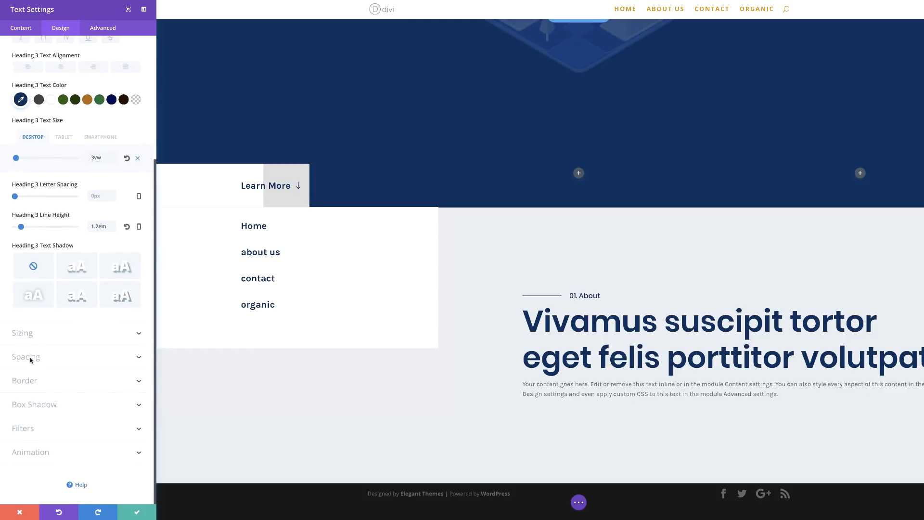
left_click(28, 357)
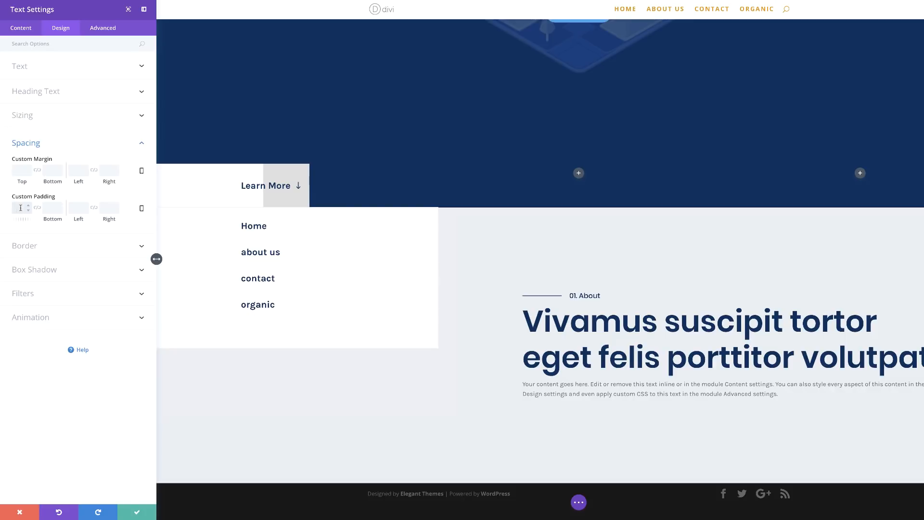
type("5%")
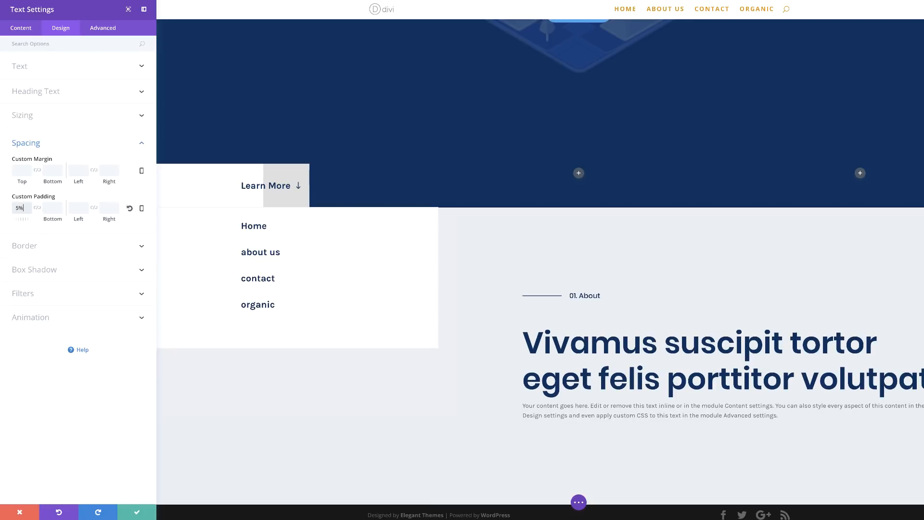
left_click(52, 208)
type("2%")
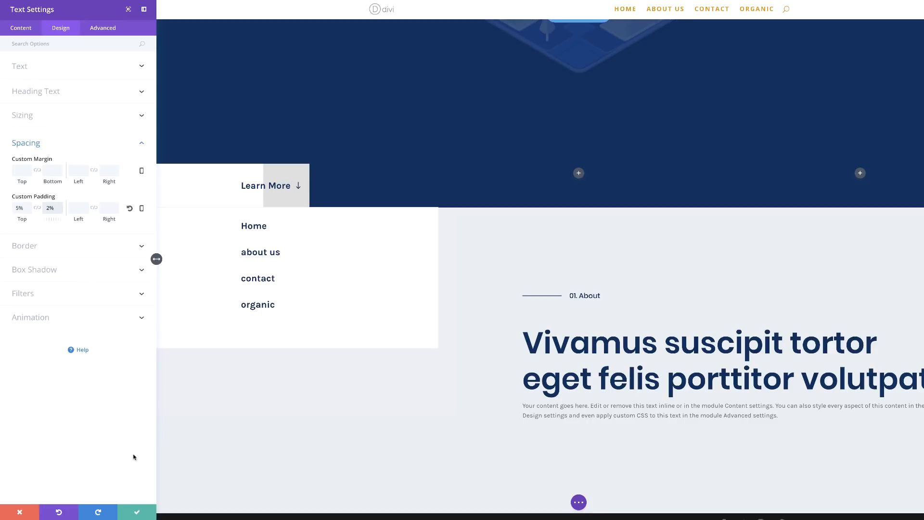
left_click(139, 511)
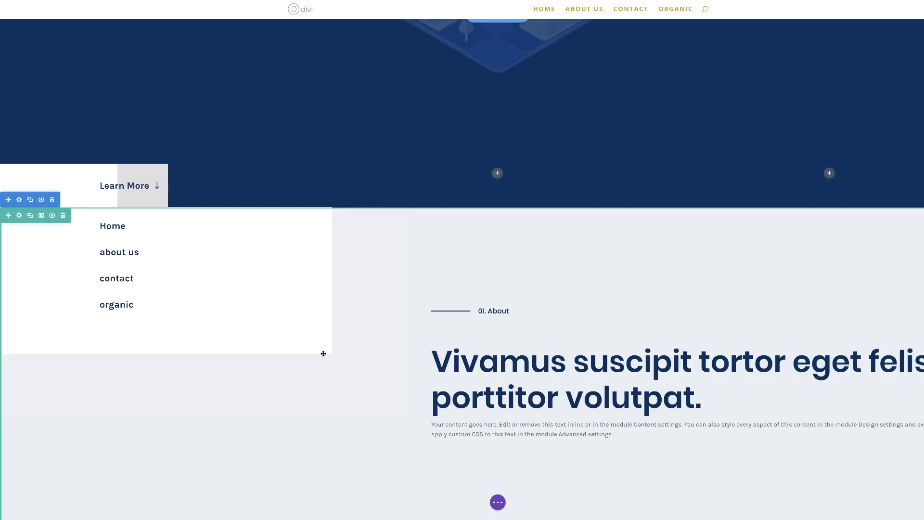
Step: Duplicate the two-column section and replace the copy's background colour with white
left_click(30, 201)
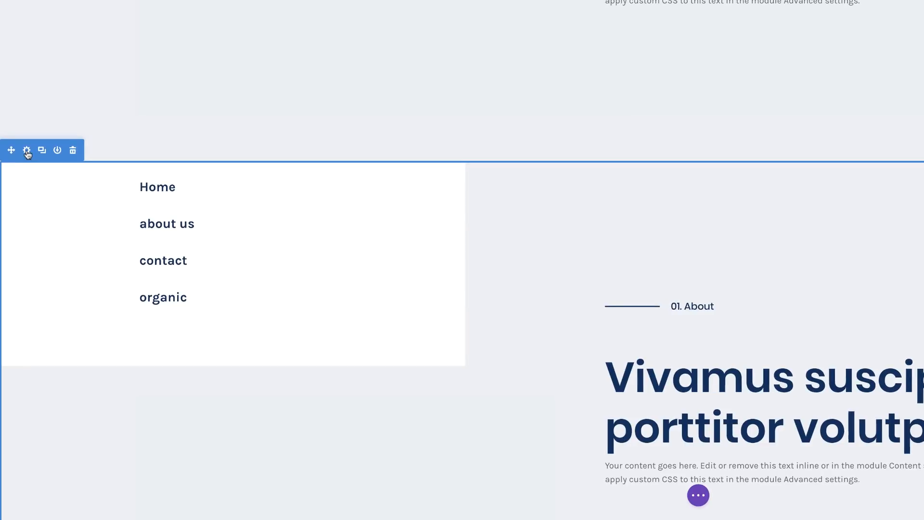
left_click(22, 209)
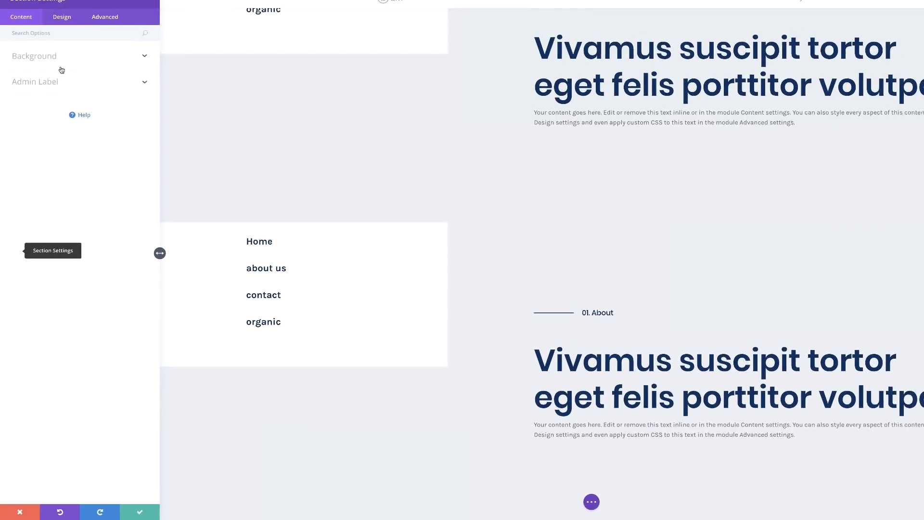
left_click(46, 57)
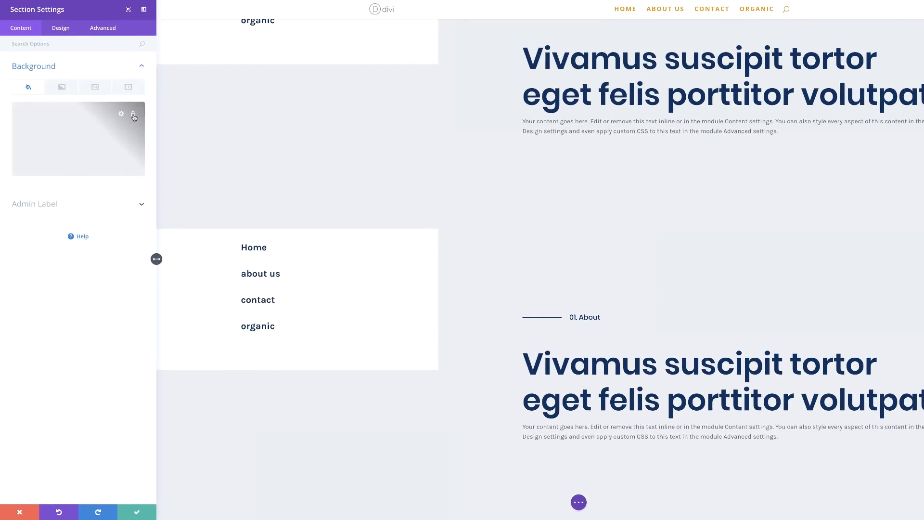
left_click(134, 118)
left_click(78, 132)
left_click(38, 177)
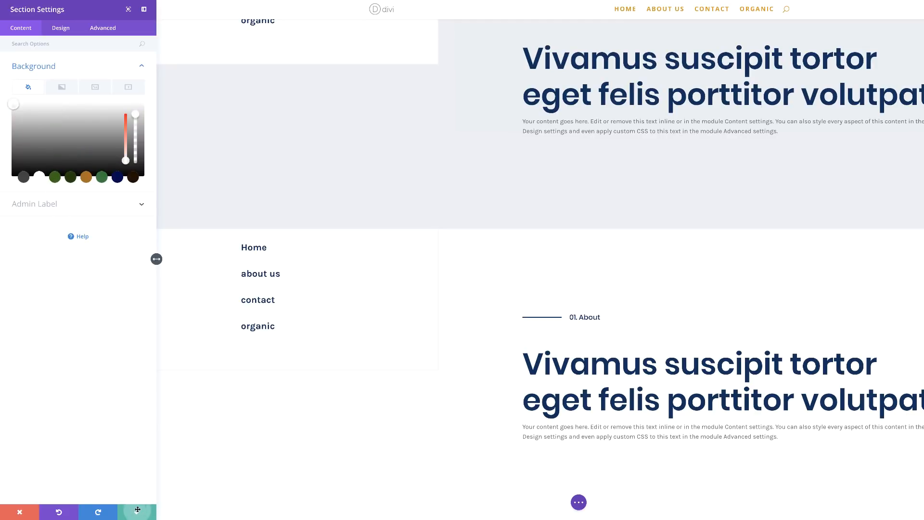
left_click(137, 509)
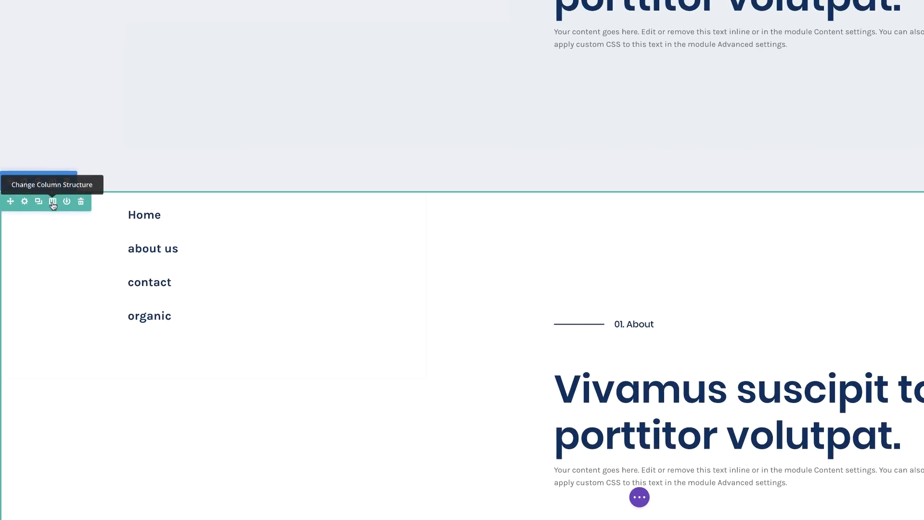
Step: Change the duplicated section's row to a two-thirds plus one-third column structure and set its custom top padding to 10%
left_click(53, 202)
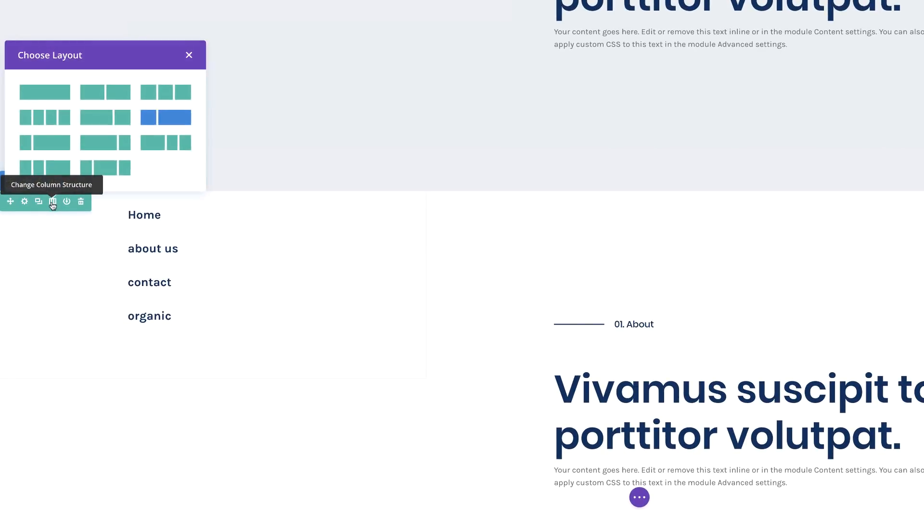
left_click(103, 124)
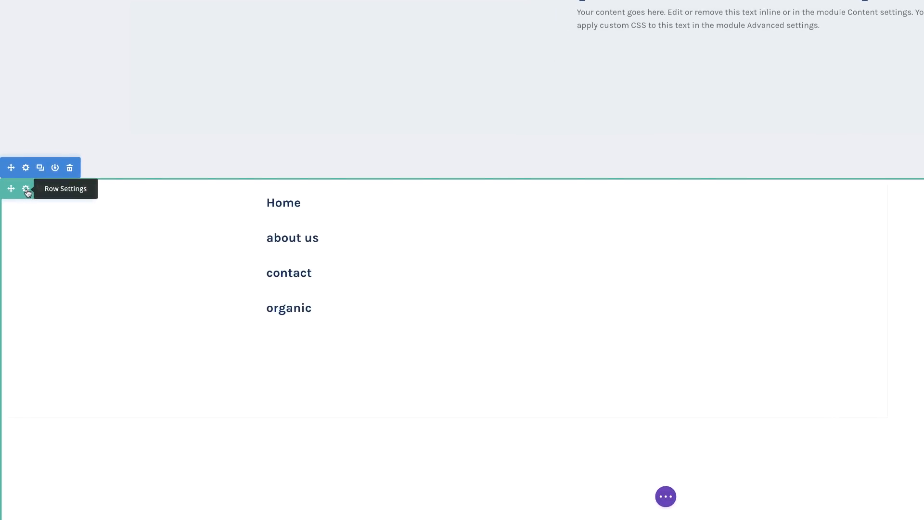
left_click(26, 189)
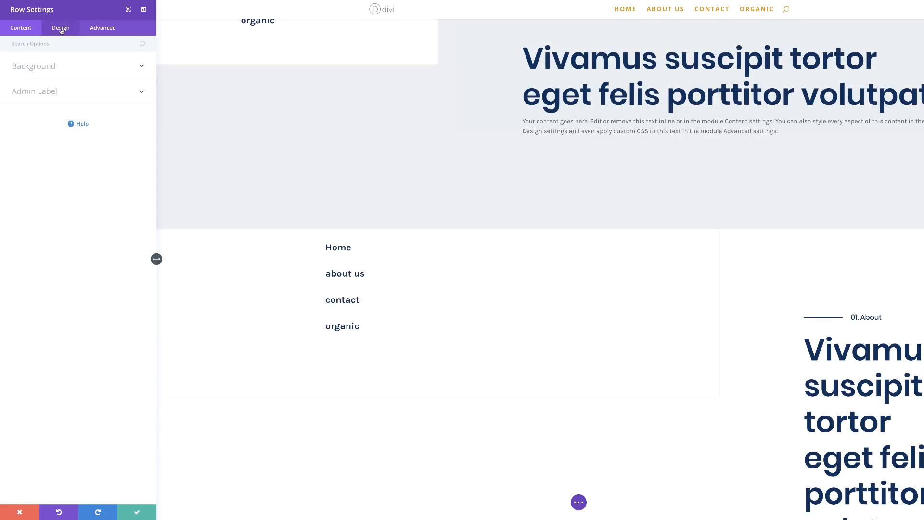
left_click(61, 29)
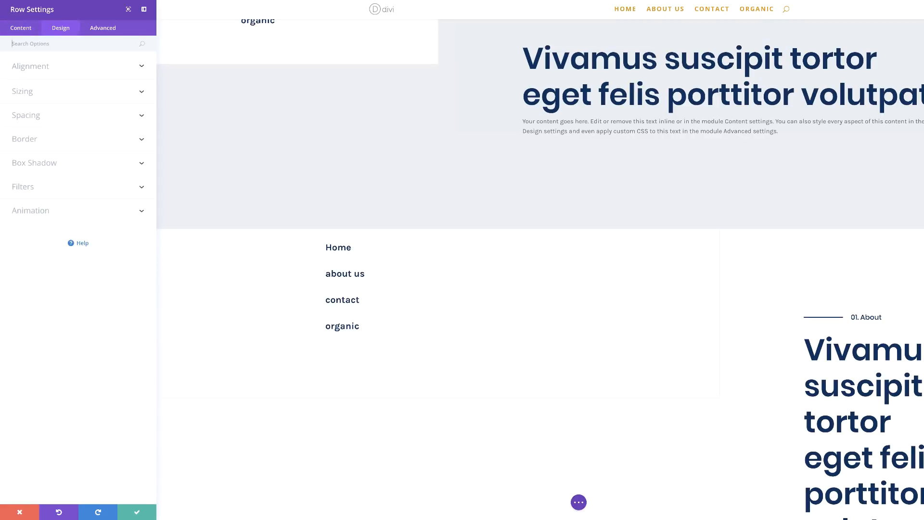
left_click(34, 116)
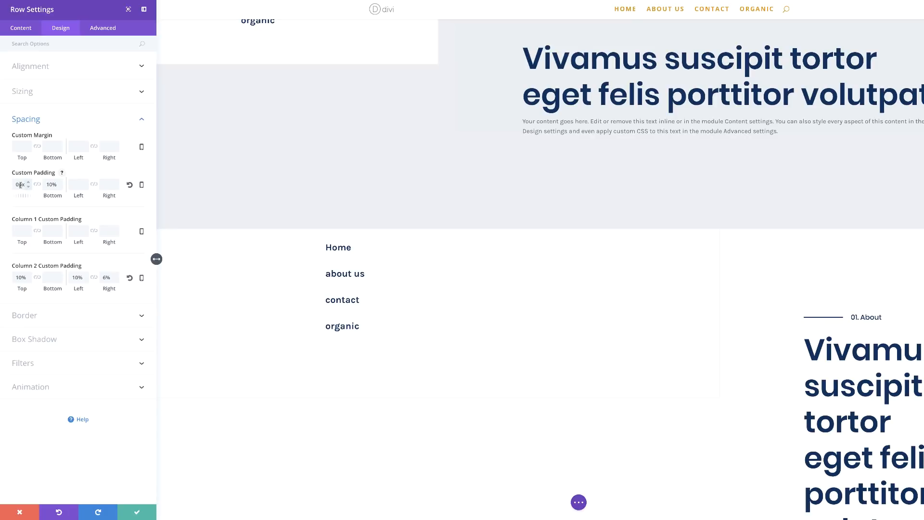
left_click_drag(17, 184, 25, 186)
type("10%")
Step: Set the row's Column 1 custom padding to 10% left and 6% right, reset the Column 2 padding, and save the row settings
left_click(20, 233)
type("10")
key("BackSpace")
key("BackSpace")
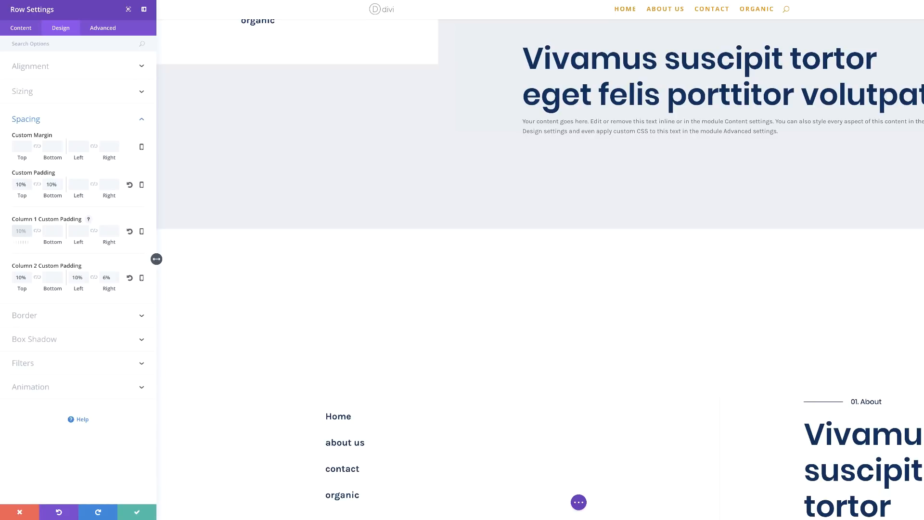
left_click(76, 231)
type("10%")
left_click(106, 231)
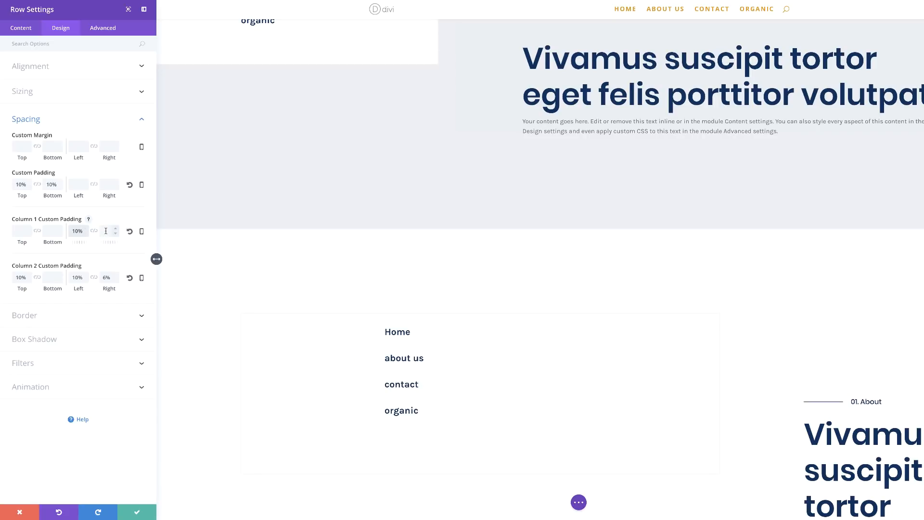
type("6%")
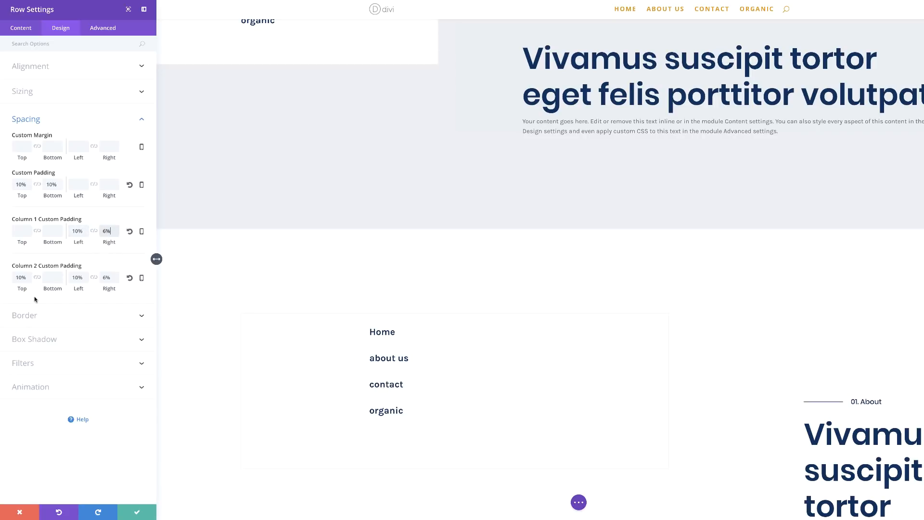
left_click(130, 278)
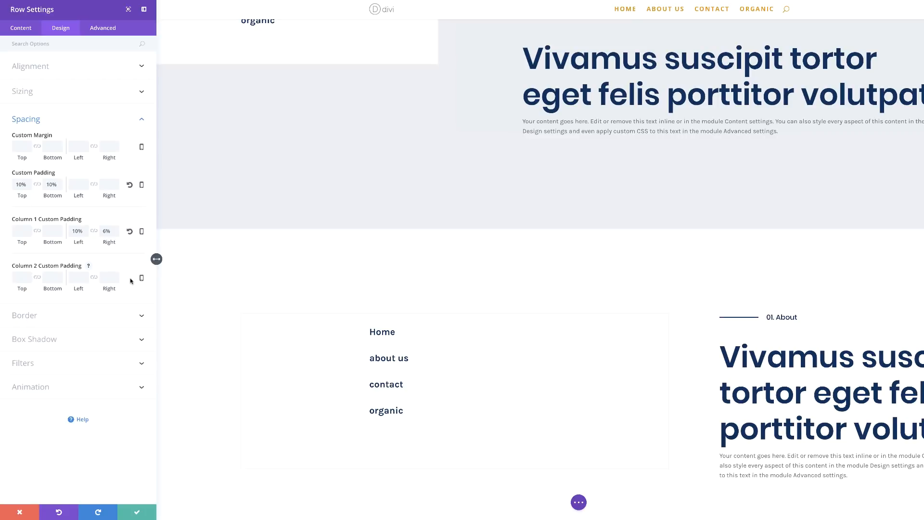
left_click(138, 513)
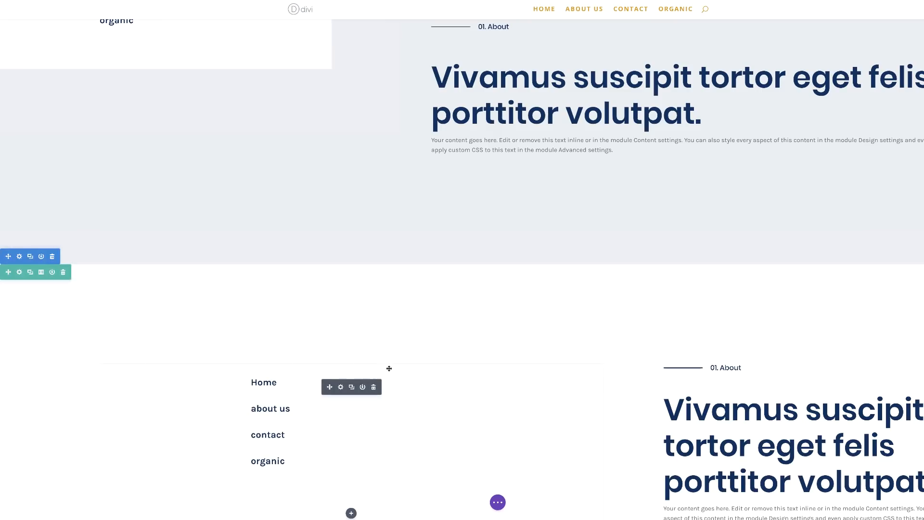
Step: Delete the menu module from the duplicated row's first column and move the About label, divider and heading text modules into that column
left_click(373, 388)
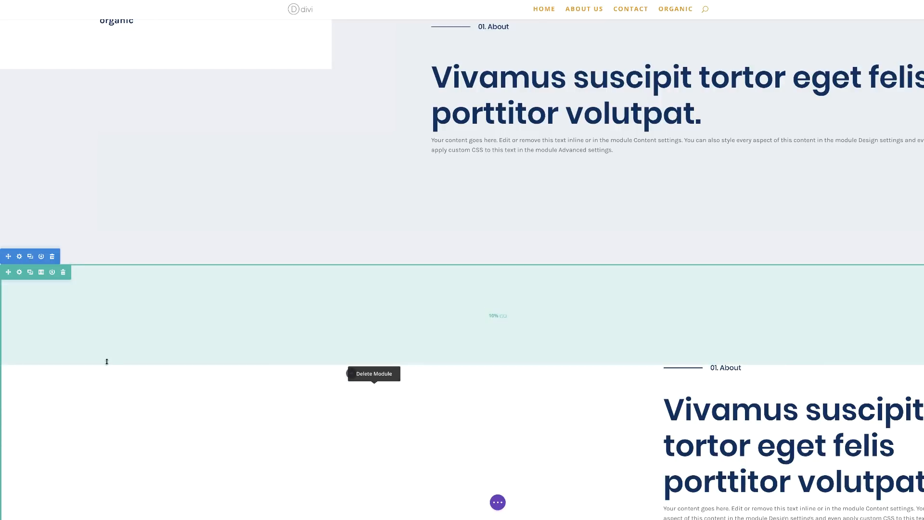
scroll(169, 313, "down", 3)
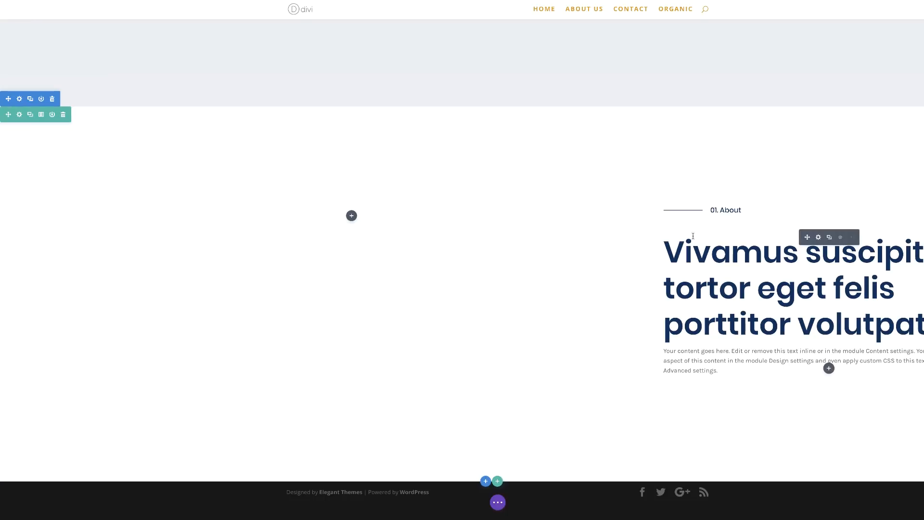
left_click_drag(807, 236, 290, 369)
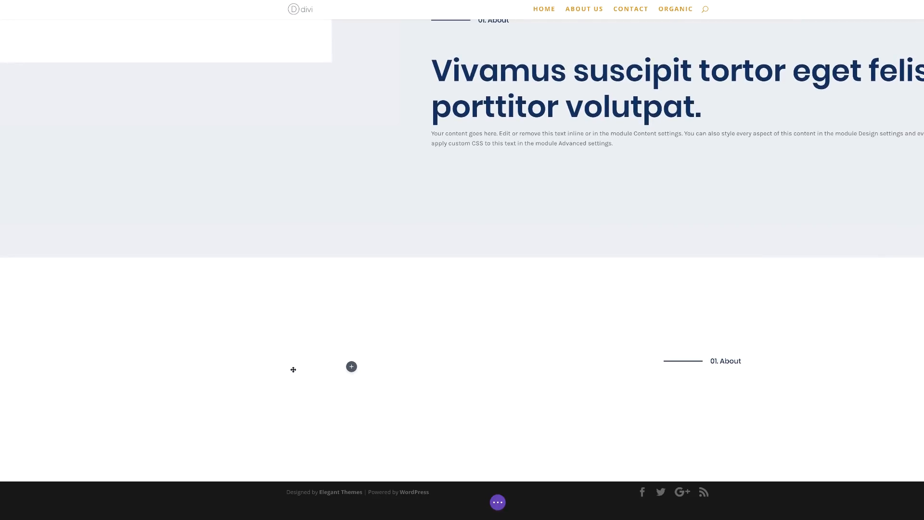
left_click_drag(729, 244, 330, 254)
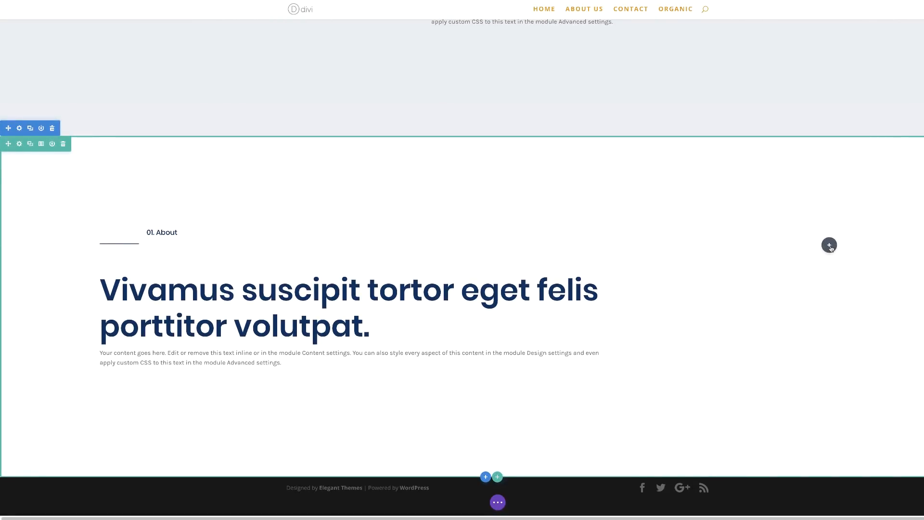
Step: Insert an Image module into the empty second column of the duplicated row
left_click(829, 244)
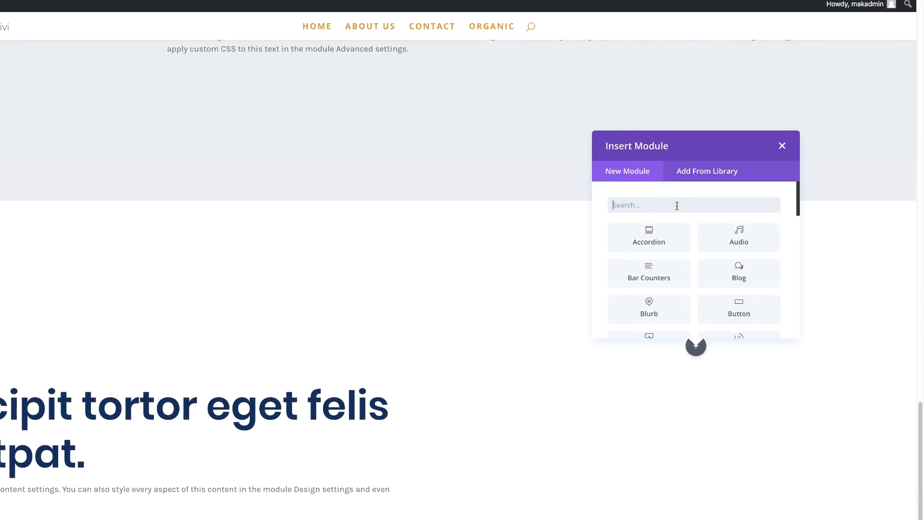
type("ima")
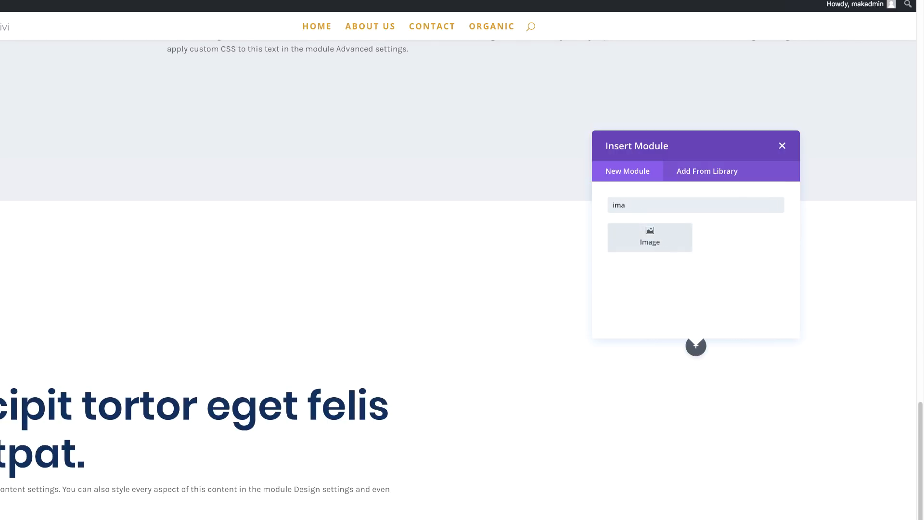
left_click(649, 237)
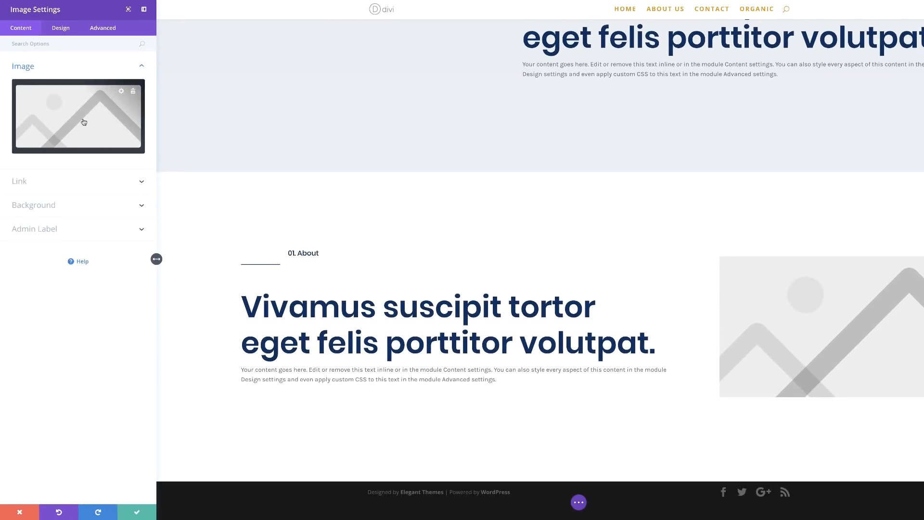
Step: Choose the finance-illustration-02 bank building picture from the Media Library for the Image module and save the module settings
left_click(89, 112)
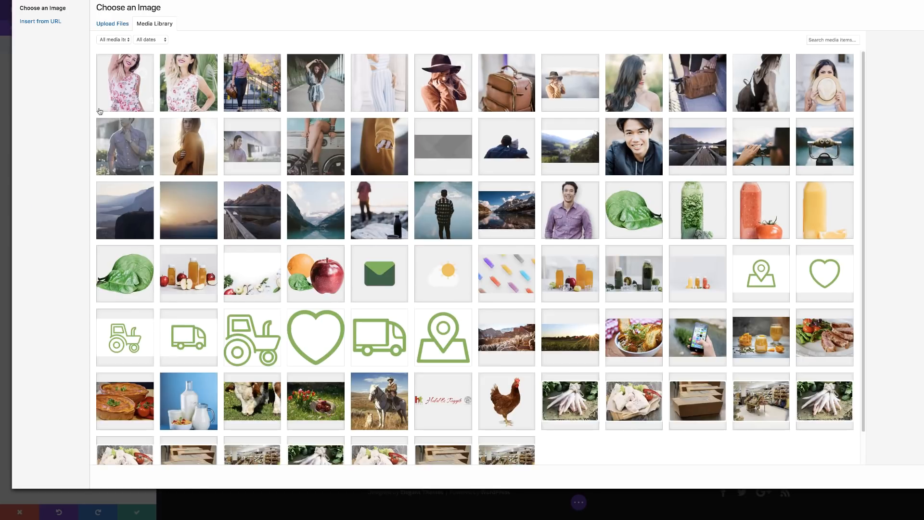
scroll(446, 310, "down", 5)
scroll(446, 309, "down", 2)
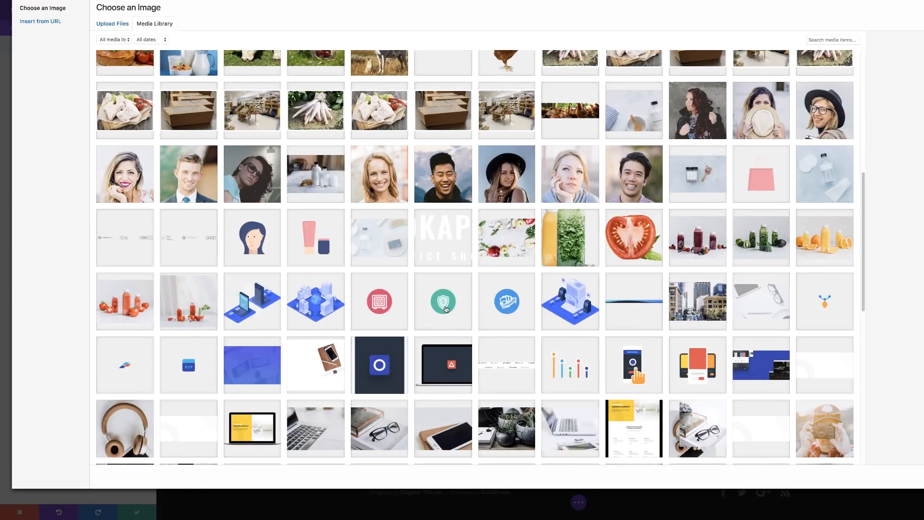
scroll(446, 309, "down", 1)
scroll(446, 310, "down", 1)
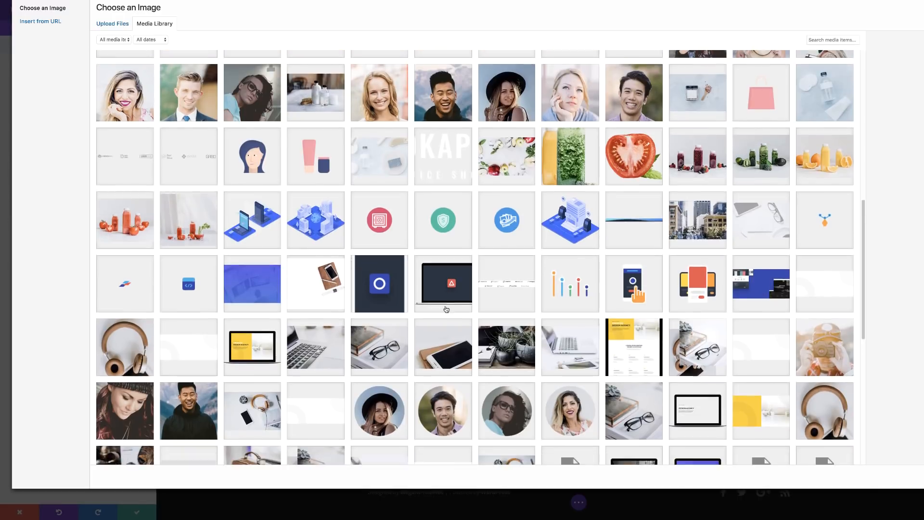
left_click(566, 199)
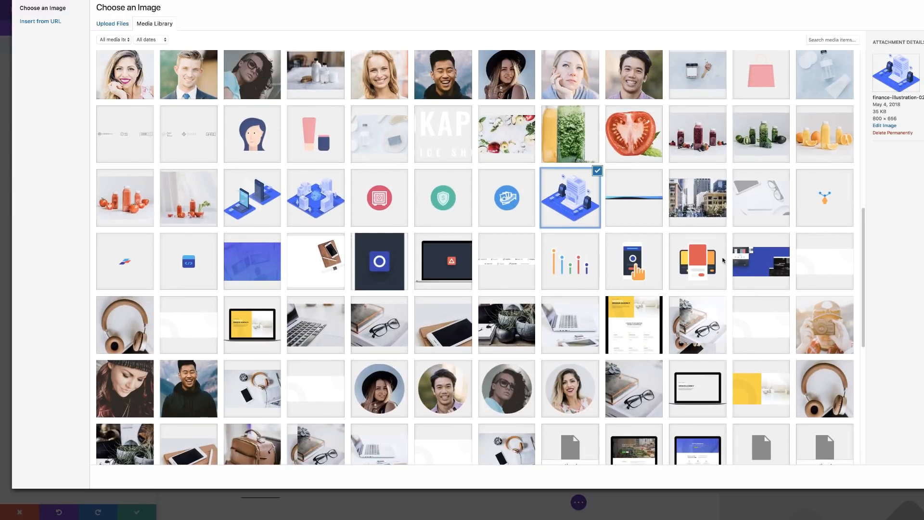
double_click(567, 198)
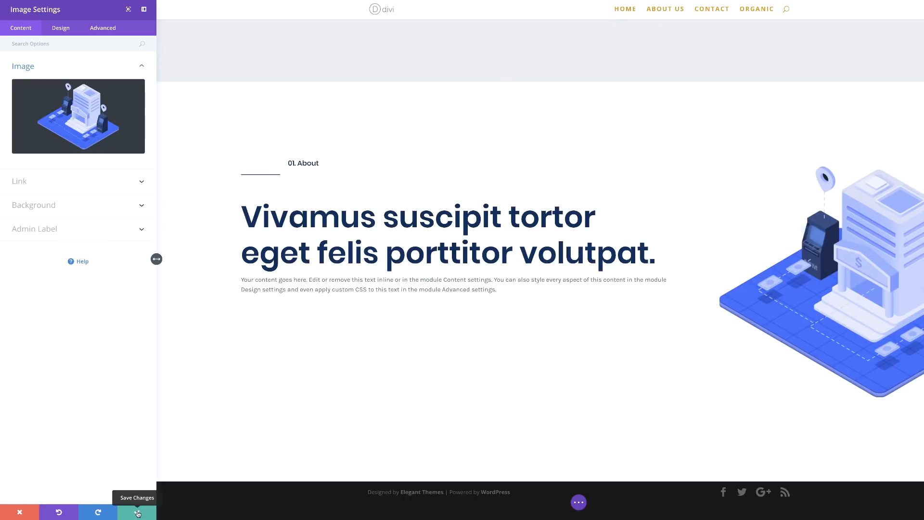
left_click(137, 512)
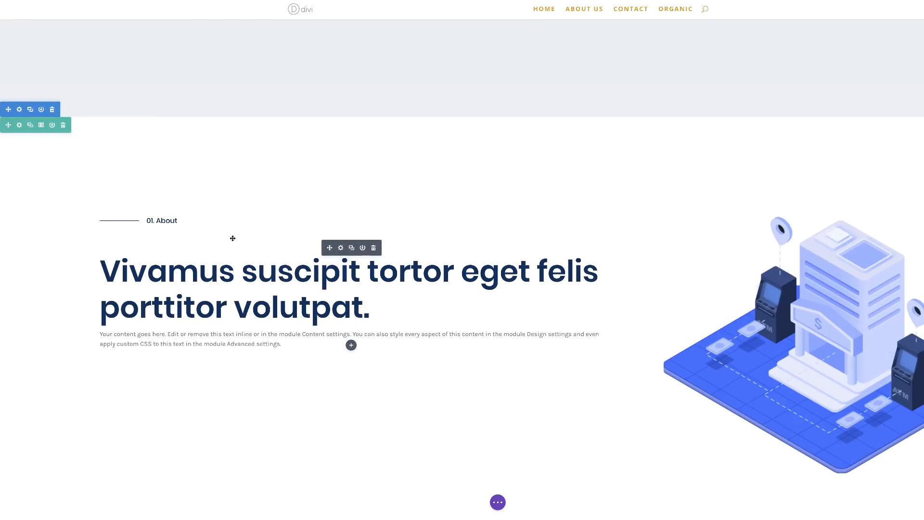
Step: Change the label above the duplicated section's heading to "02. Services"
left_click(152, 220)
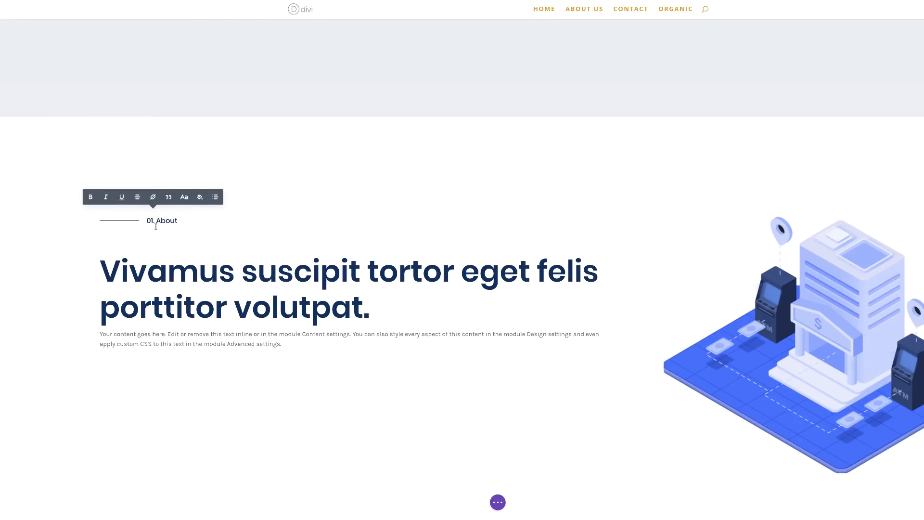
key("BackSpace")
key("BackSpace")
type("2.")
left_click_drag(158, 221, 178, 222)
type("Services")
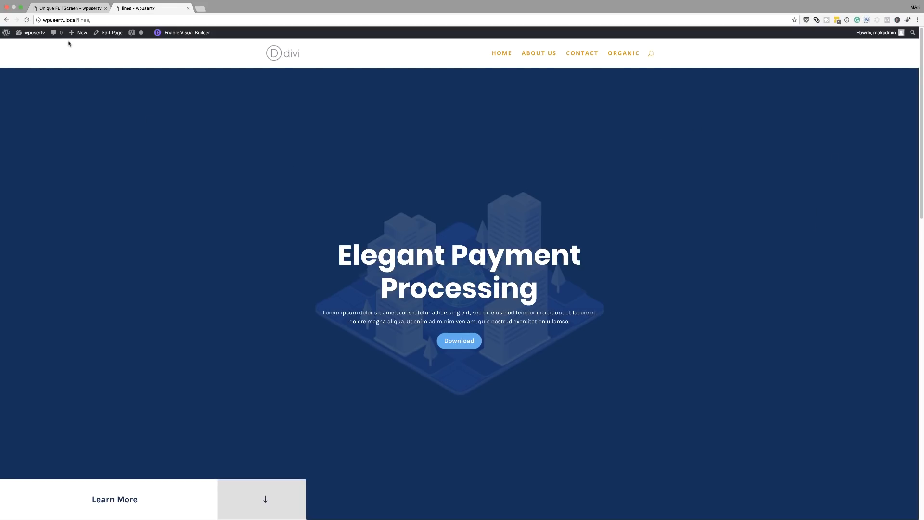
Step: Reload the published lines page, review it down to the Services section, and test the arrow link beside Learn More
left_click(26, 20)
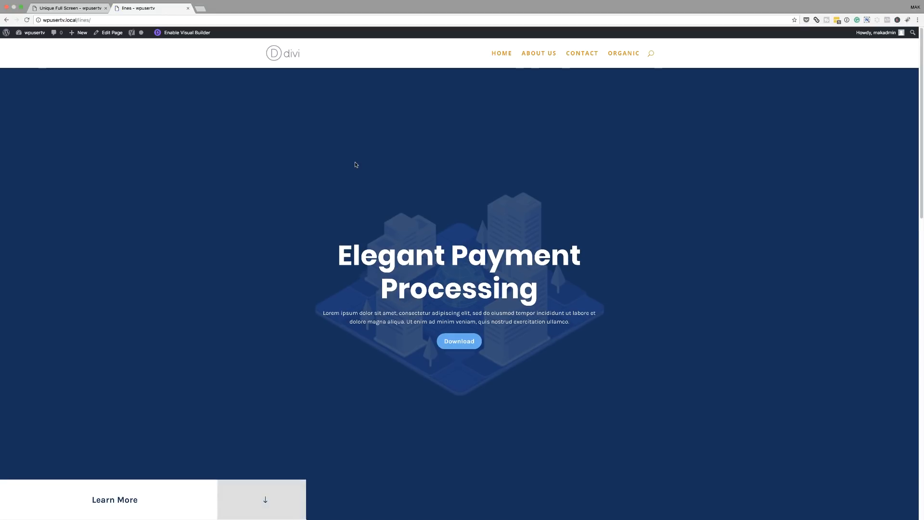
left_click_drag(922, 86, 922, 380)
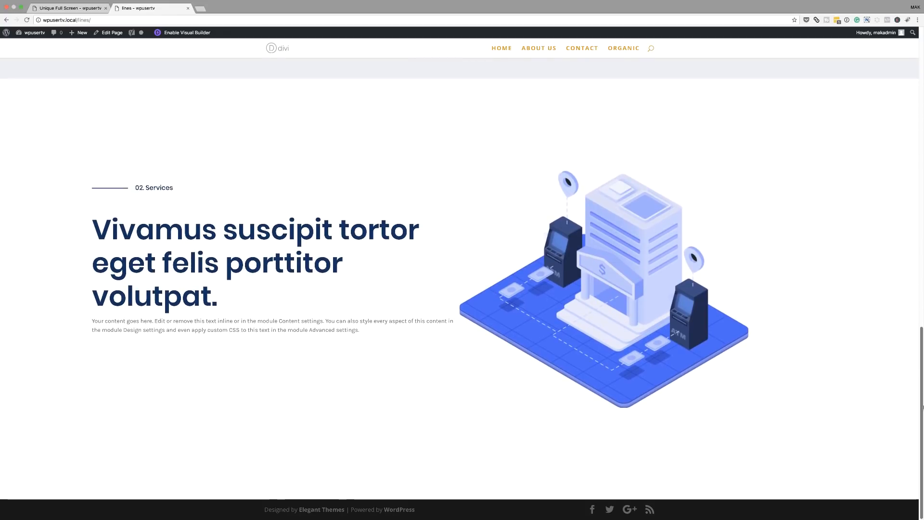
scroll(890, 354, "up", 4)
key("Home")
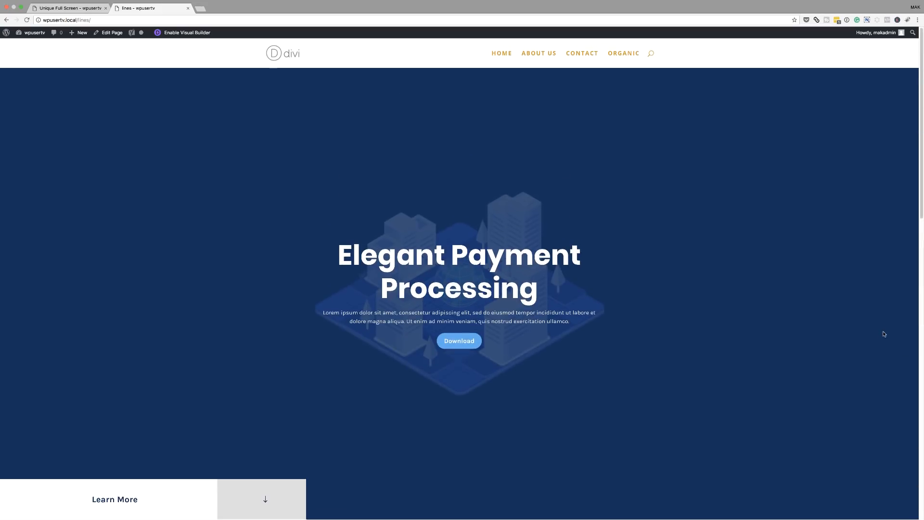
left_click(269, 501)
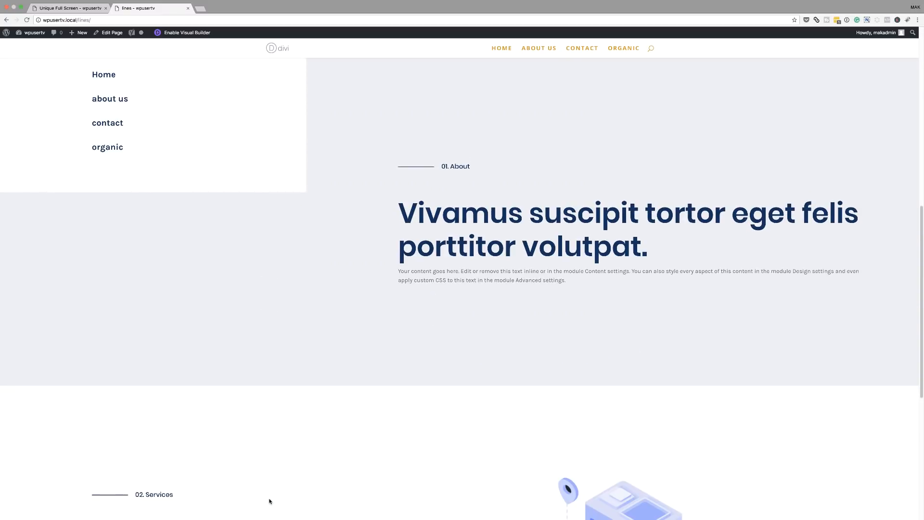